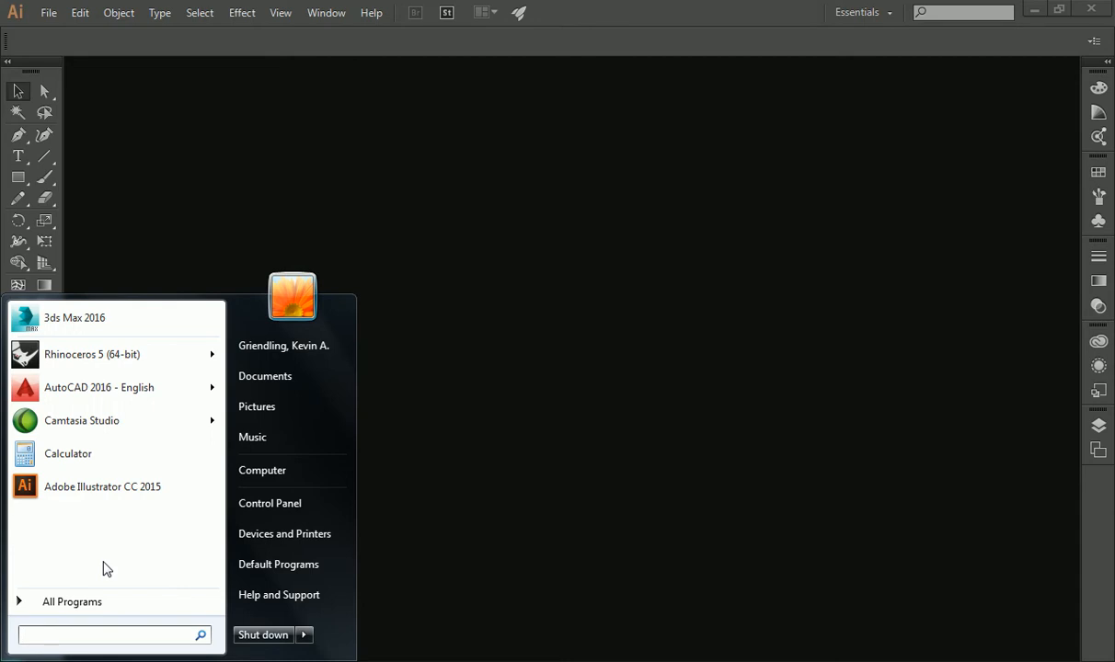
# Search the Start menu for "illus" and browse the full list of installed programs for the Adobe applications
pyautogui.write('illus')
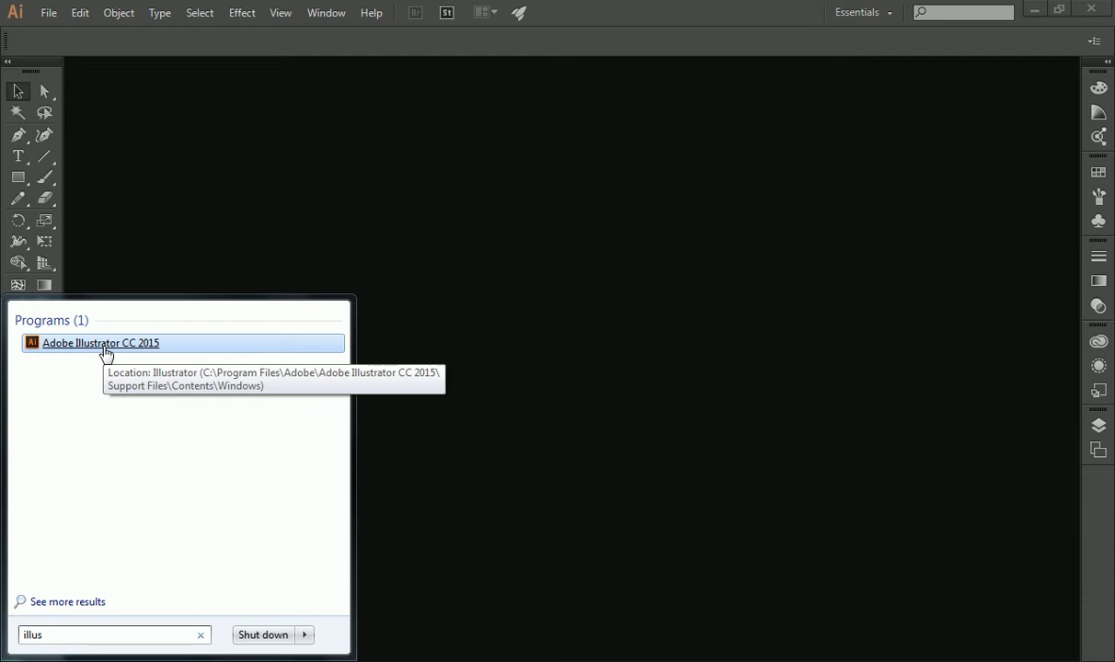
pyautogui.click(201, 635)
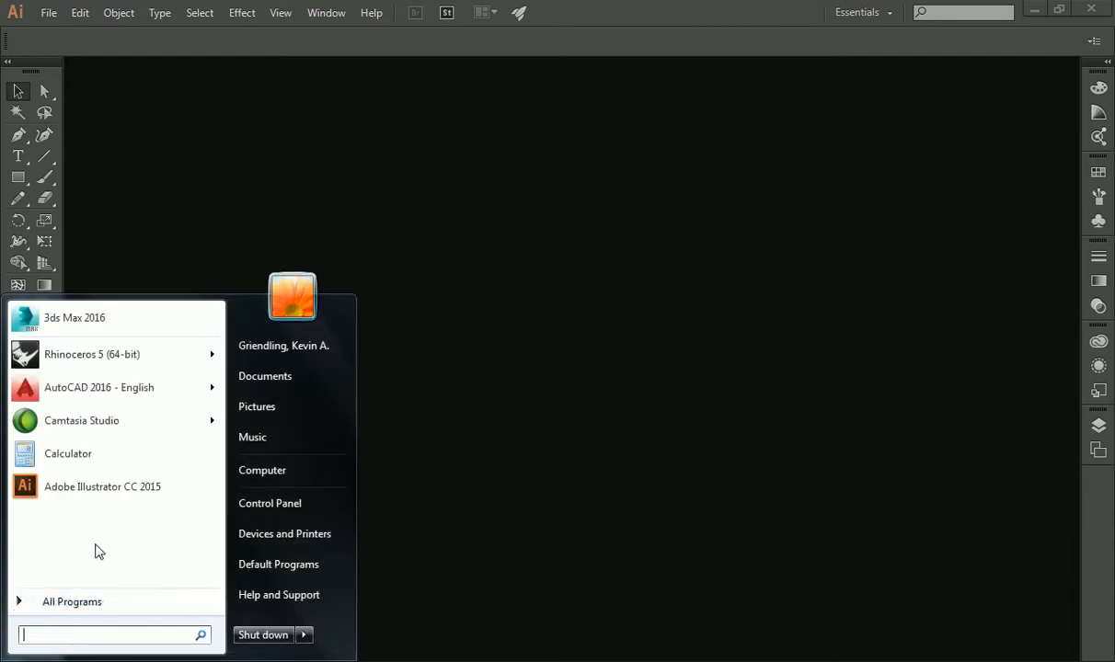
pyautogui.click(73, 603)
pyautogui.scroll(-4, 108, 462)
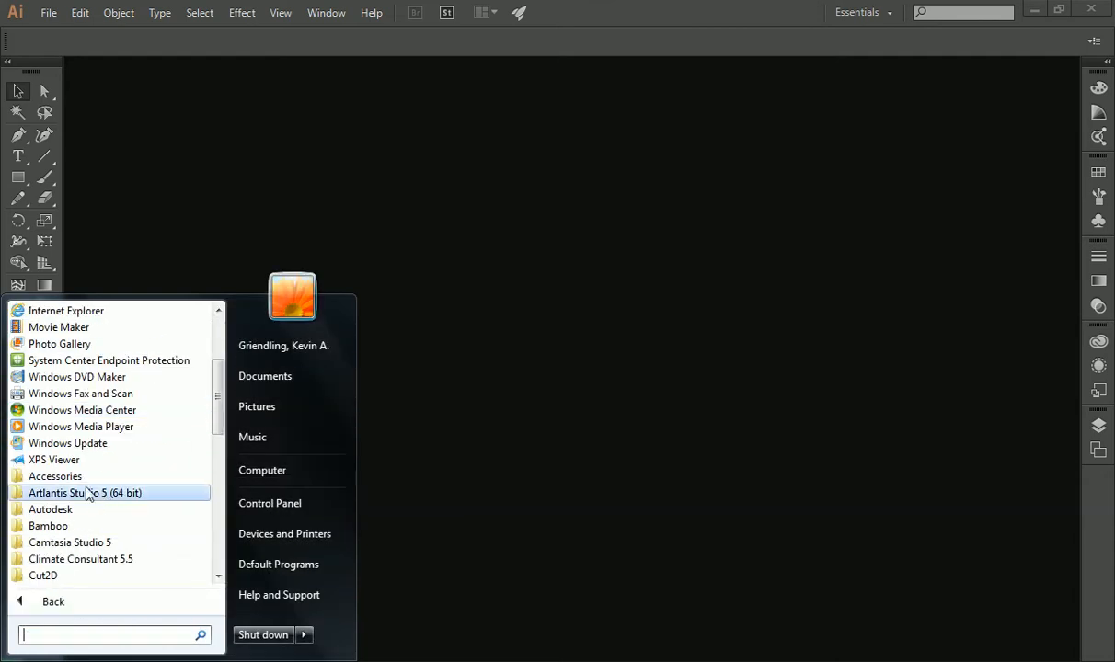
pyautogui.scroll(-1, 83, 460)
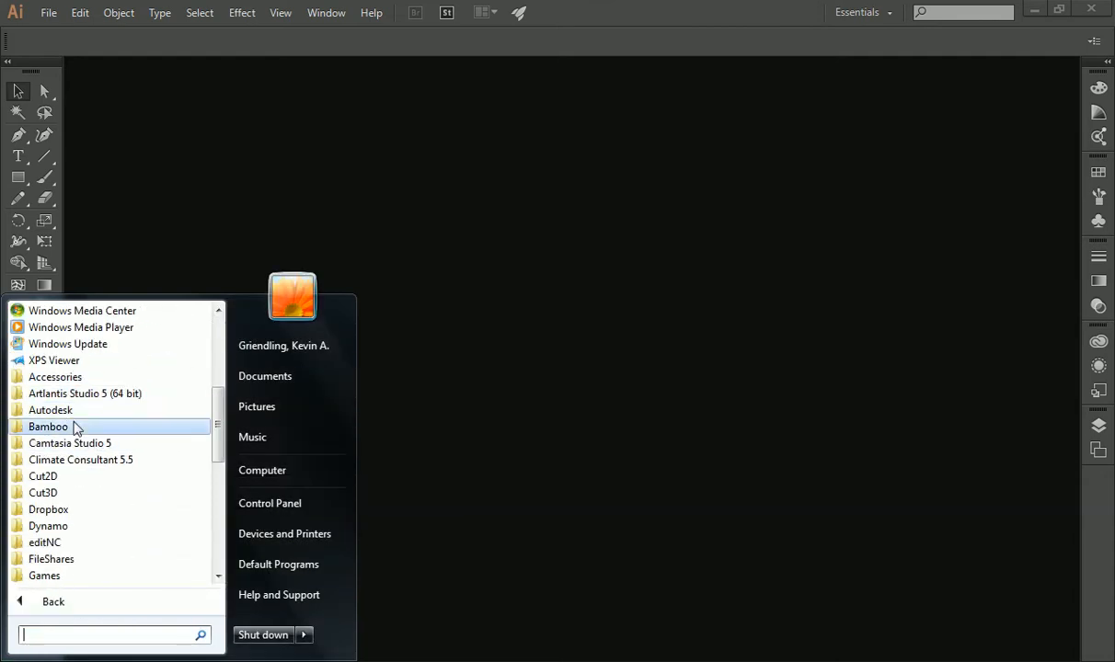
pyautogui.scroll(-6, 136, 459)
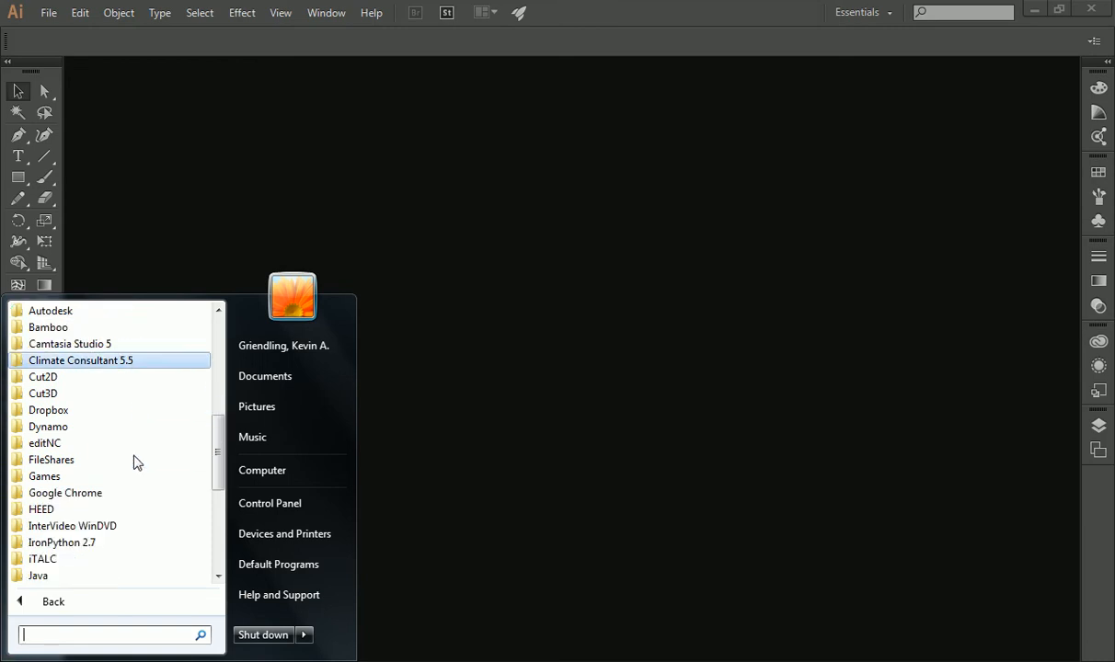
pyautogui.scroll(-3, 136, 462)
pyautogui.scroll(10, 131, 460)
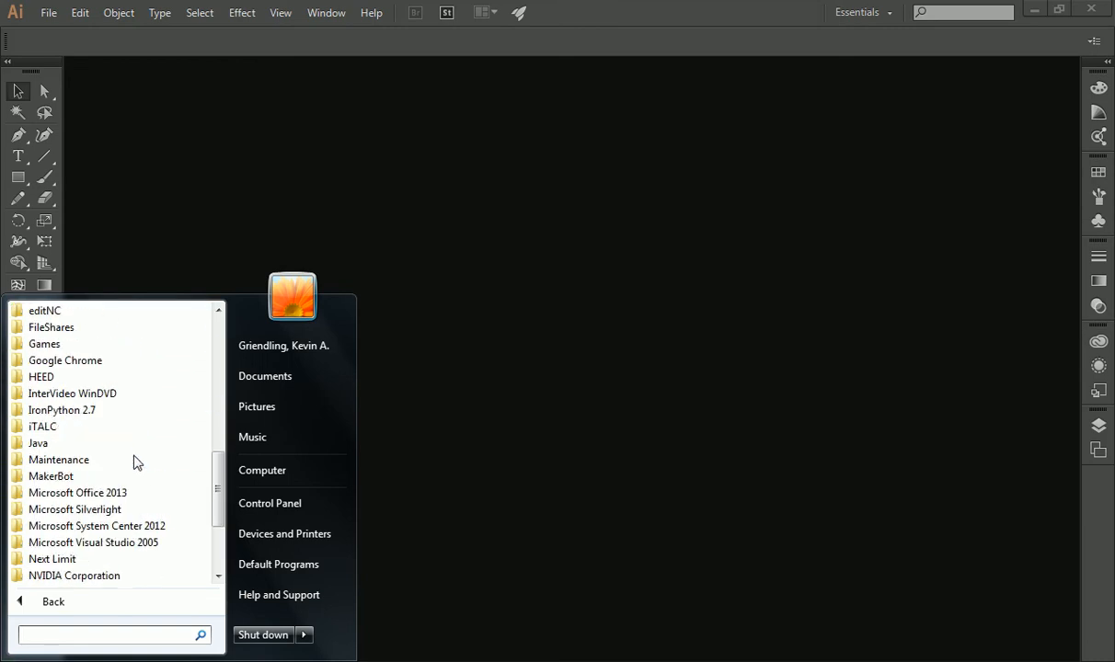
pyautogui.scroll(3, 124, 461)
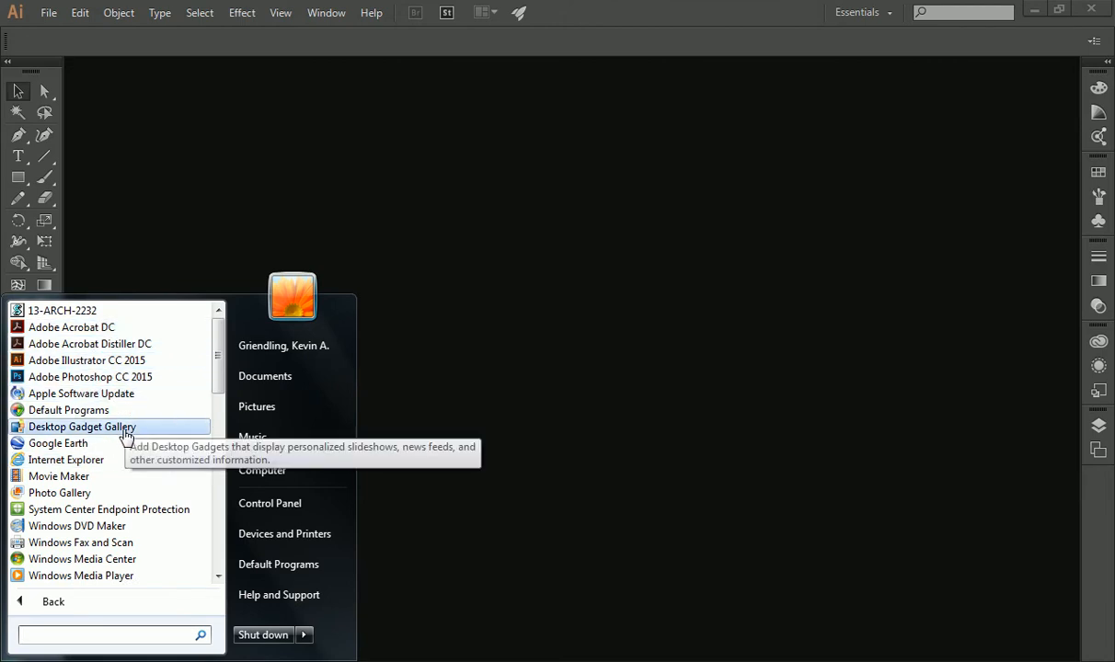
pyautogui.click(430, 324)
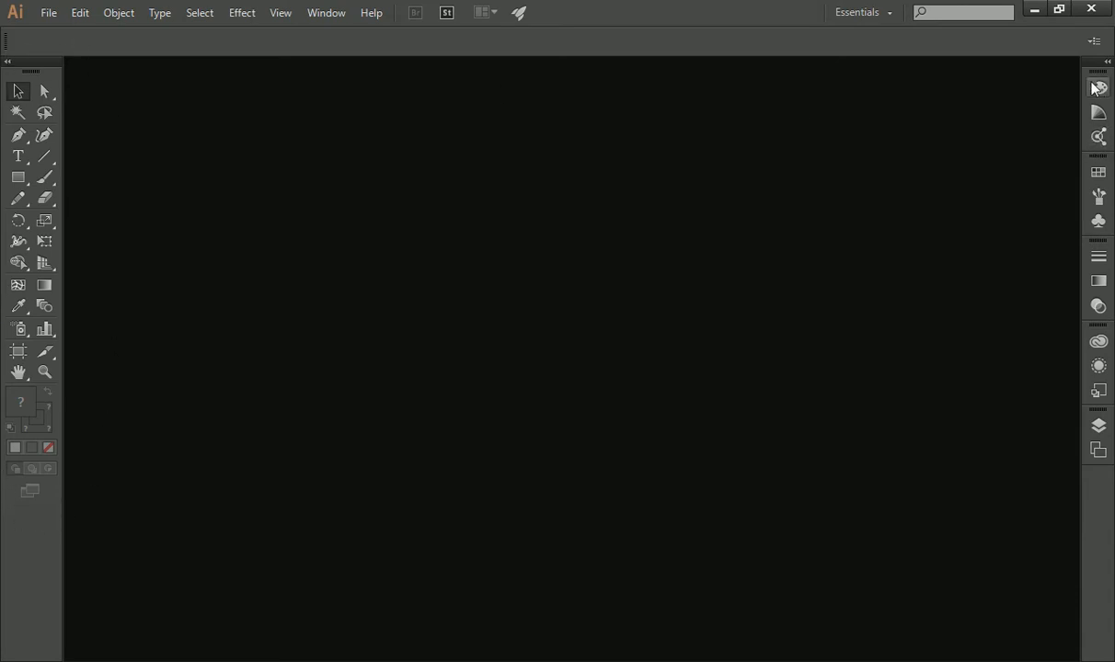
# Look through the docked Stroke, Symbols, Brushes, Swatches, Color Guide, Color, Libraries and Appearance panels, and collapse them again
pyautogui.click(1098, 257)
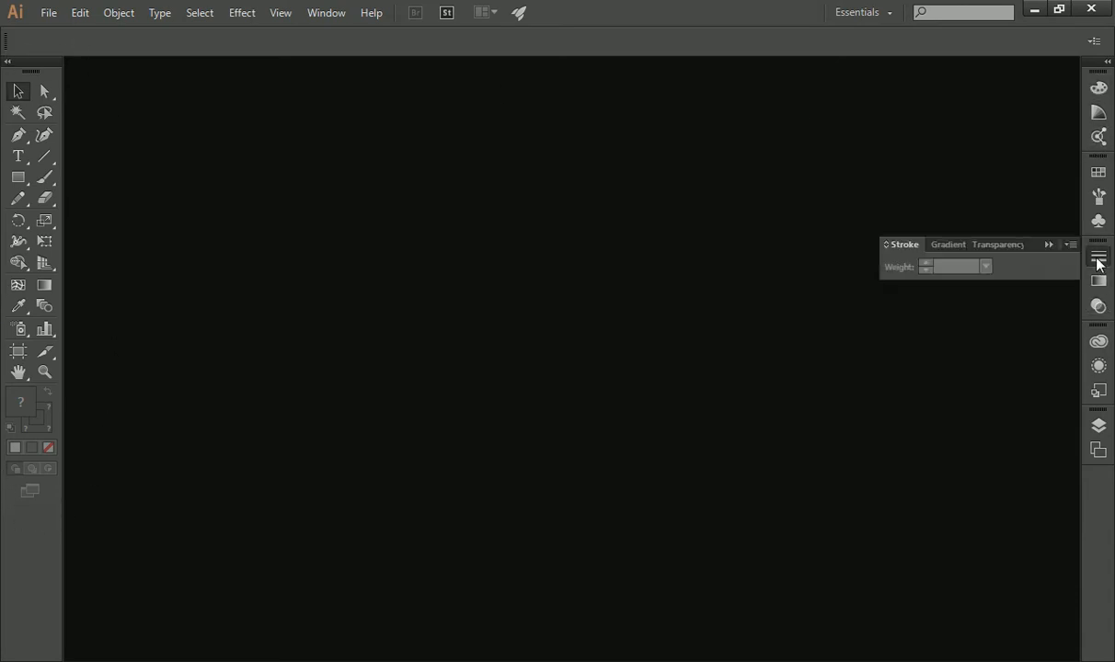
pyautogui.click(1098, 221)
pyautogui.click(1098, 196)
pyautogui.click(1098, 172)
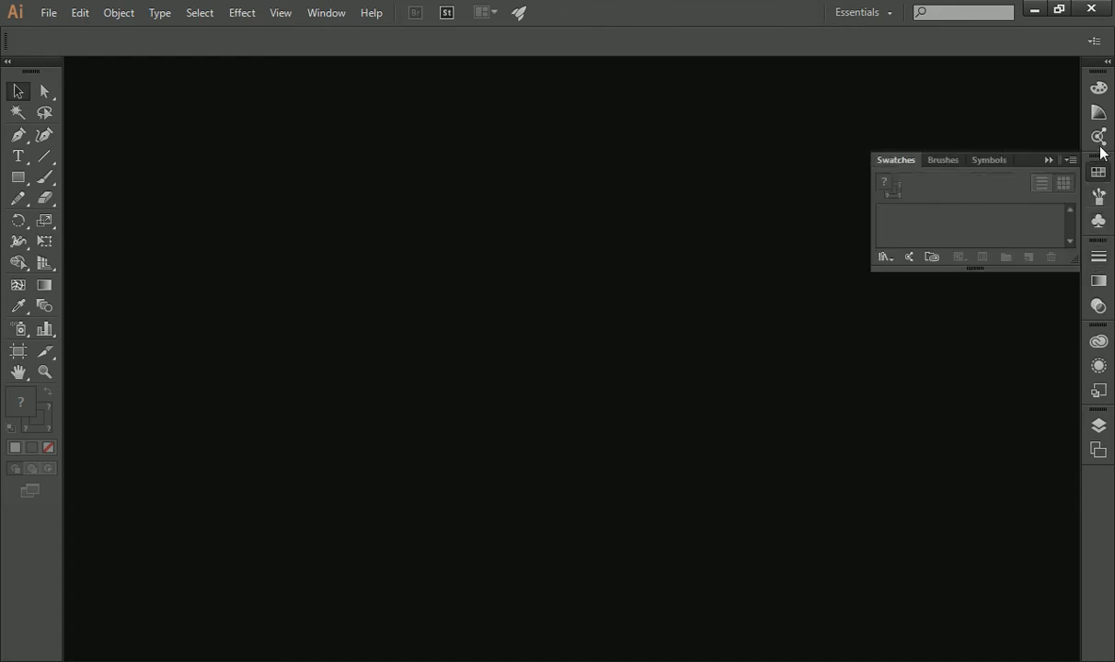
pyautogui.click(1098, 113)
pyautogui.click(1098, 87)
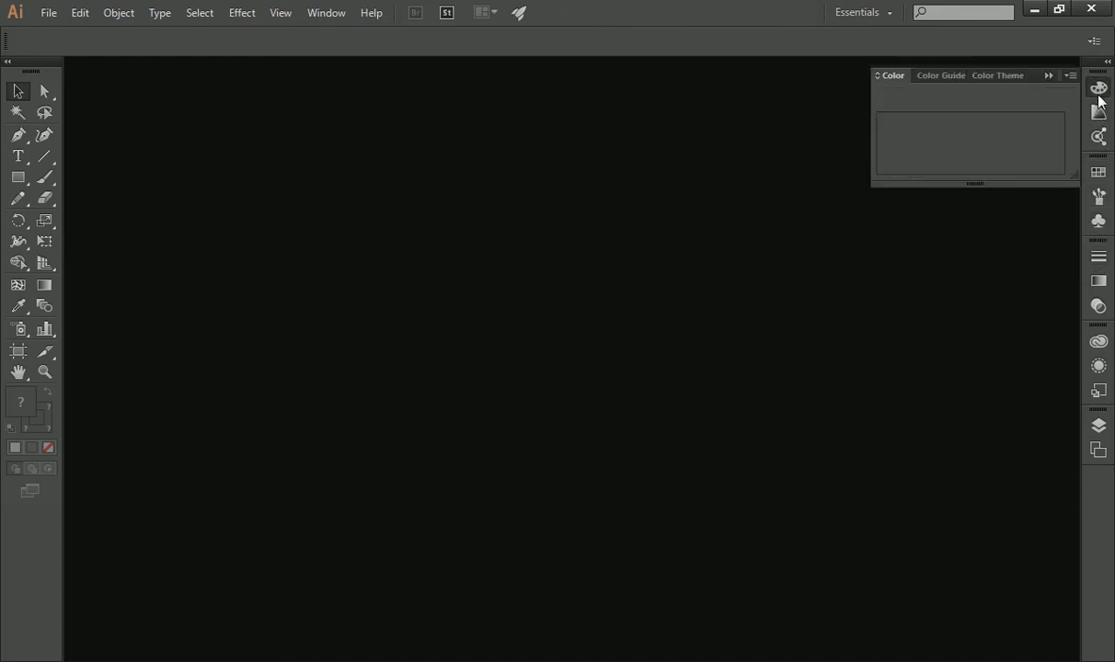
pyautogui.click(1098, 342)
pyautogui.click(1099, 365)
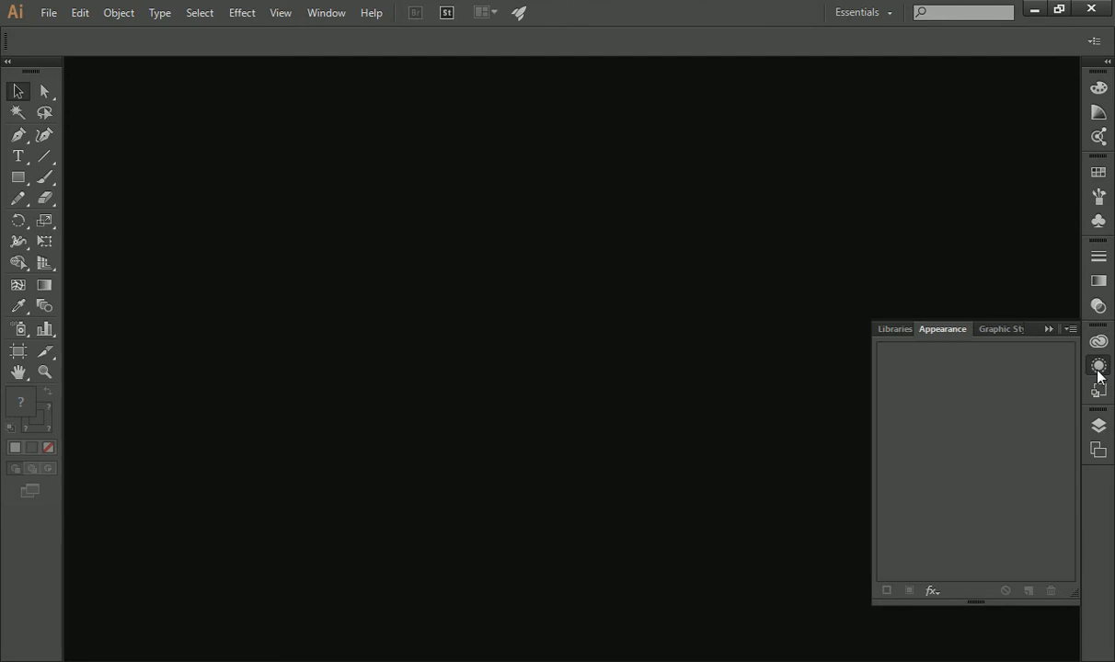
pyautogui.click(1048, 330)
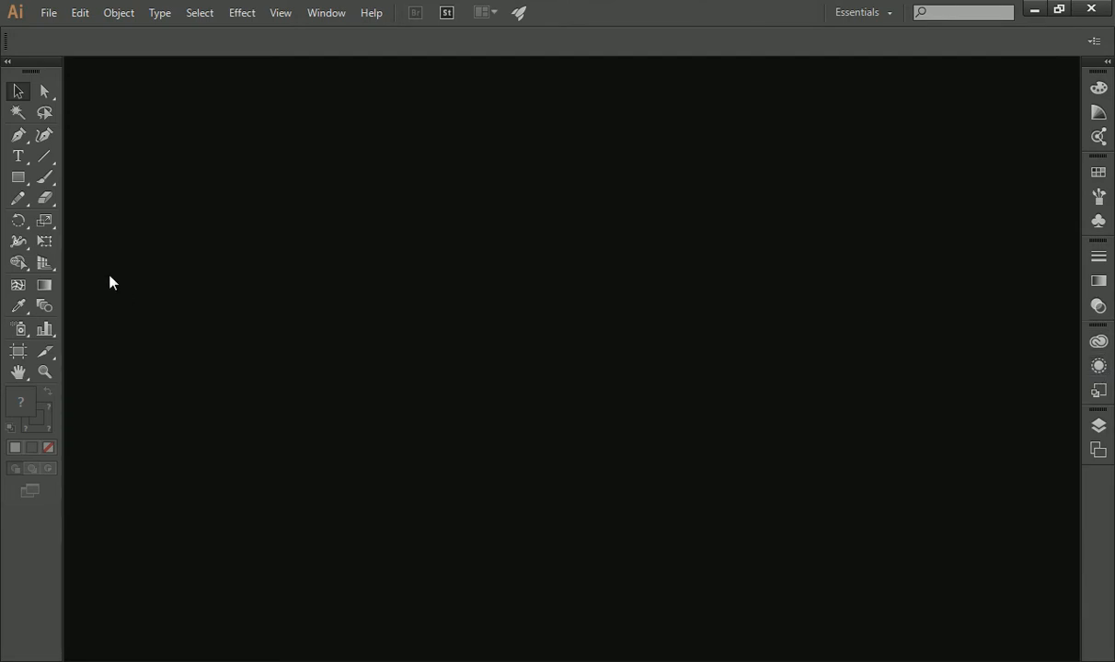
# Start a new document and set its units to Inches
pyautogui.click(54, 15)
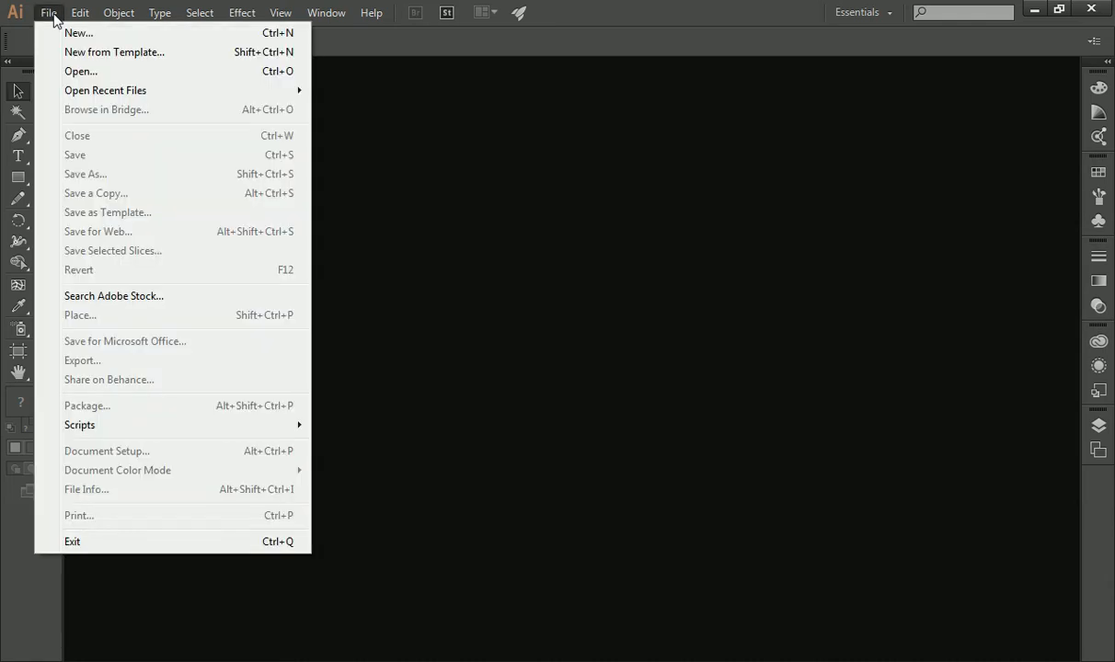
pyautogui.click(71, 34)
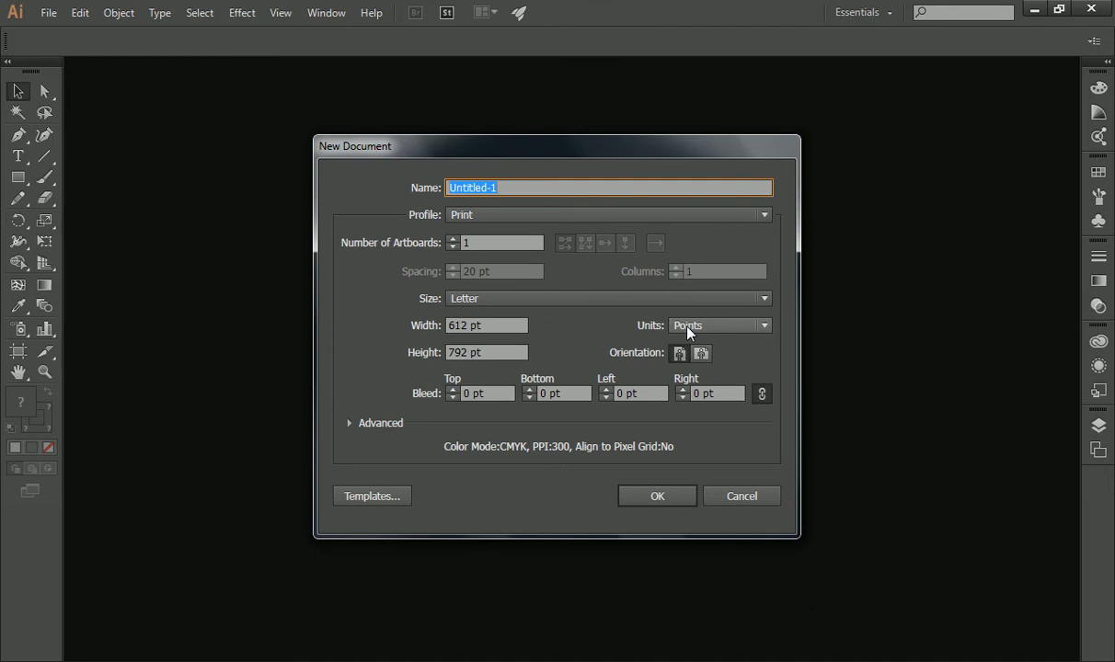
pyautogui.click(710, 327)
pyautogui.click(589, 324)
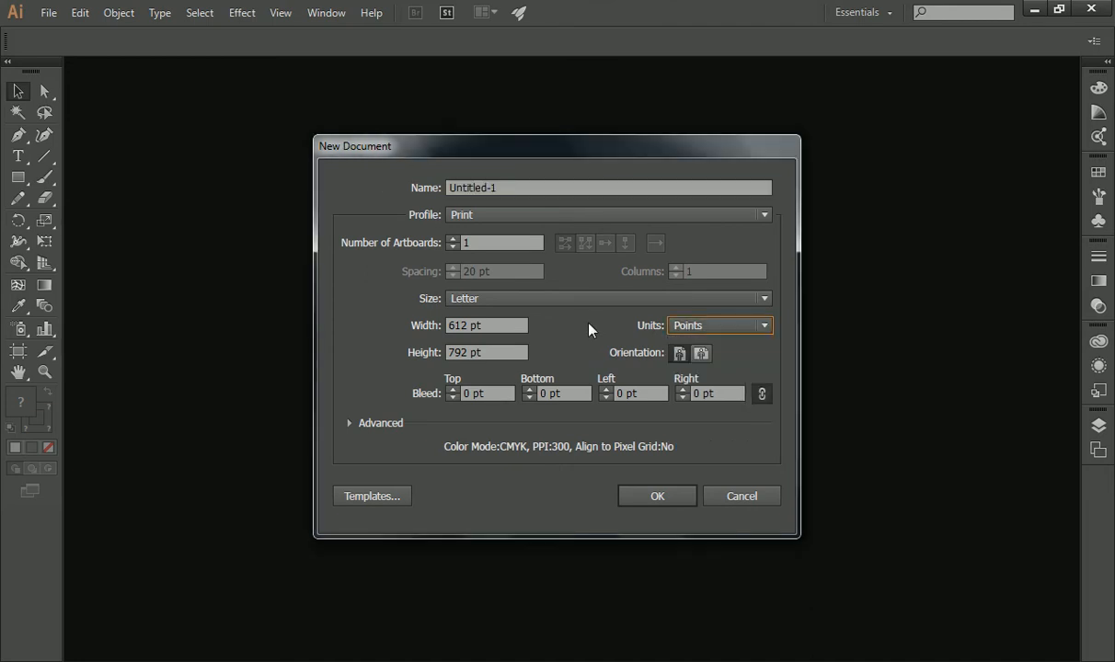
pyautogui.click(497, 324)
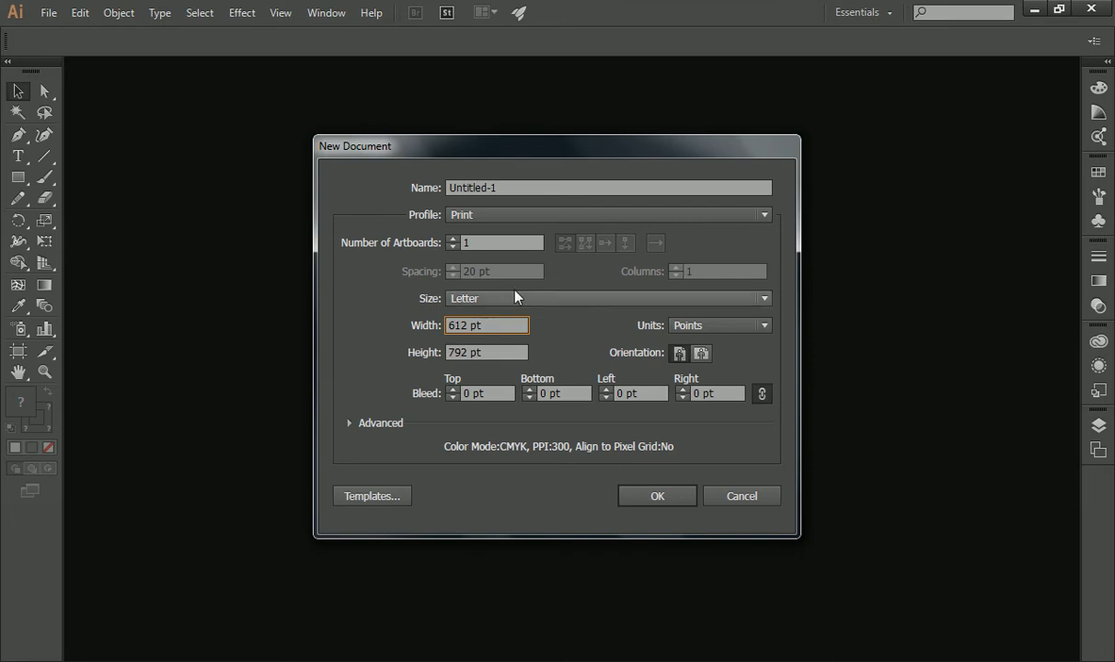
pyautogui.click(699, 328)
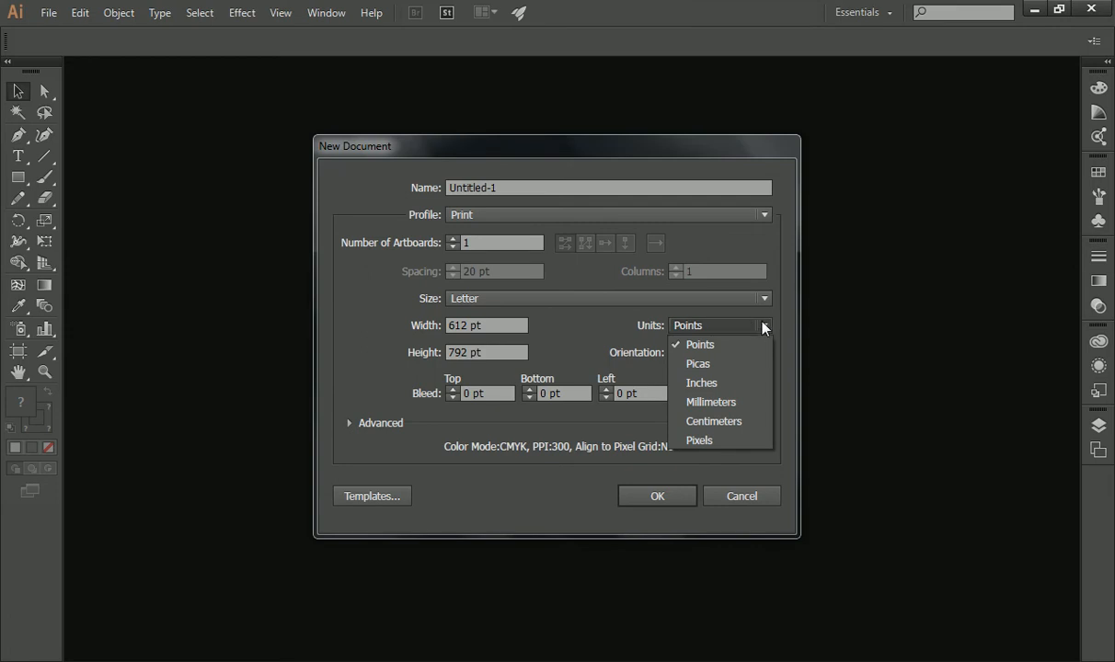
pyautogui.click(699, 382)
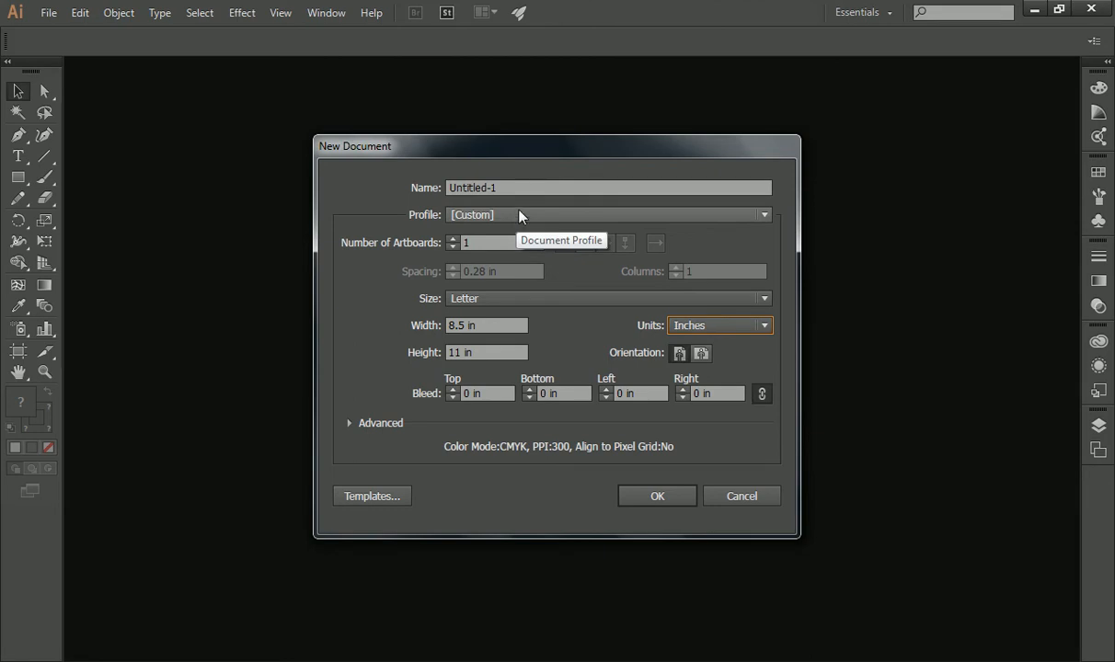
# Name the new document Whitney
pyautogui.click(478, 188)
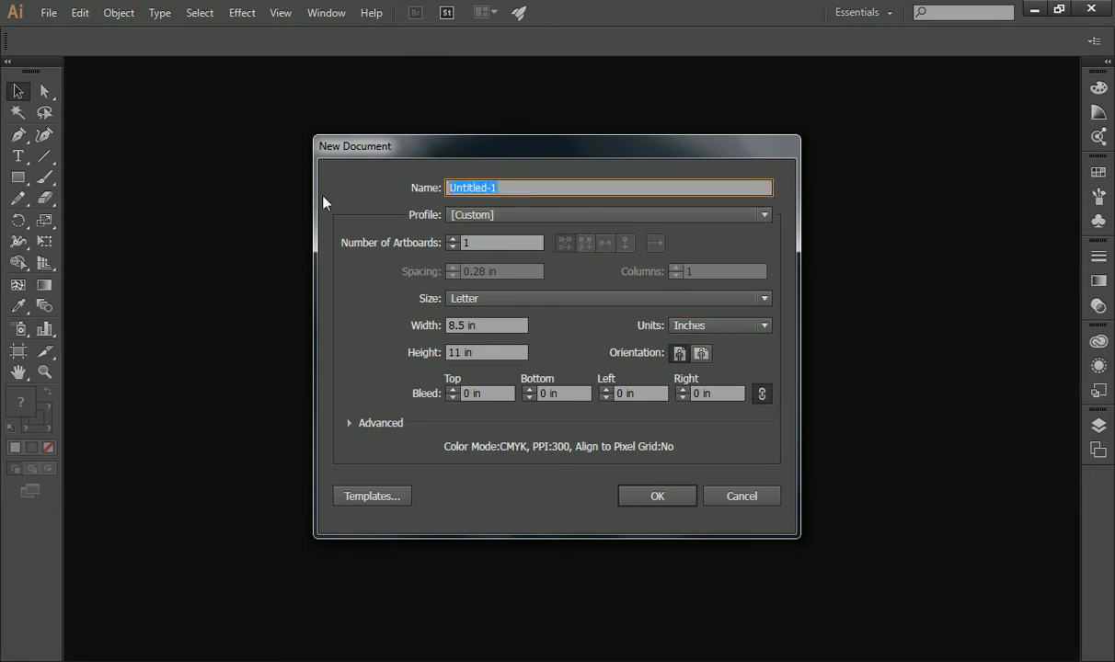
pyautogui.write('Whitney')
pyautogui.click(487, 244)
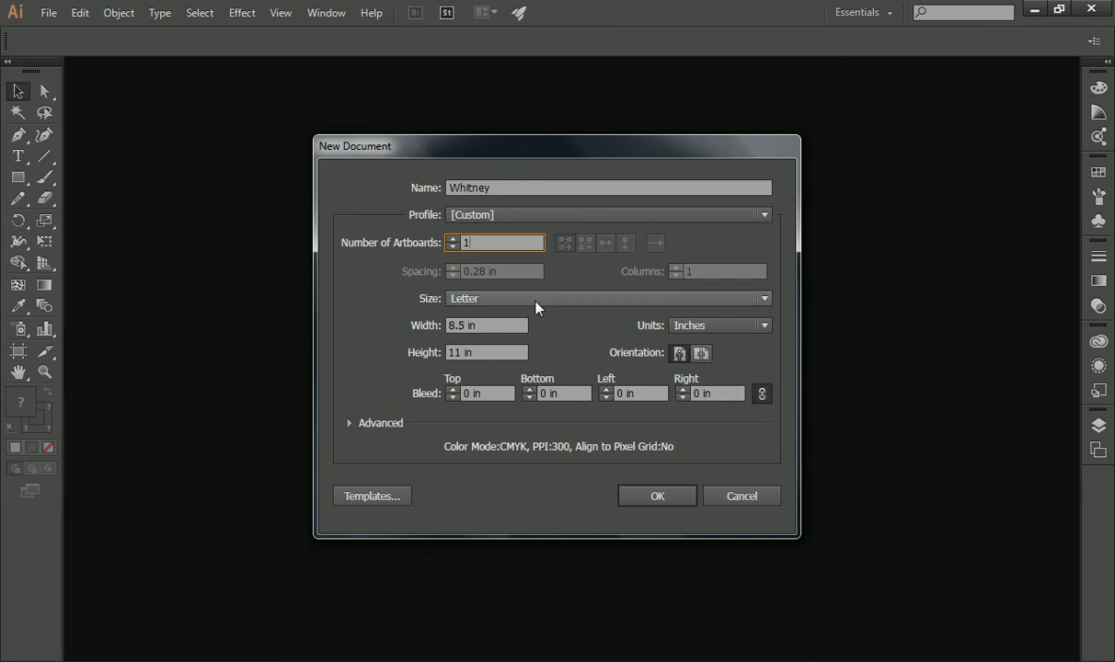
# Set the page width to 17 in, keeping the height at 11 in and the orientation landscape
pyautogui.moveTo(499, 319); pyautogui.dragTo(436, 320)
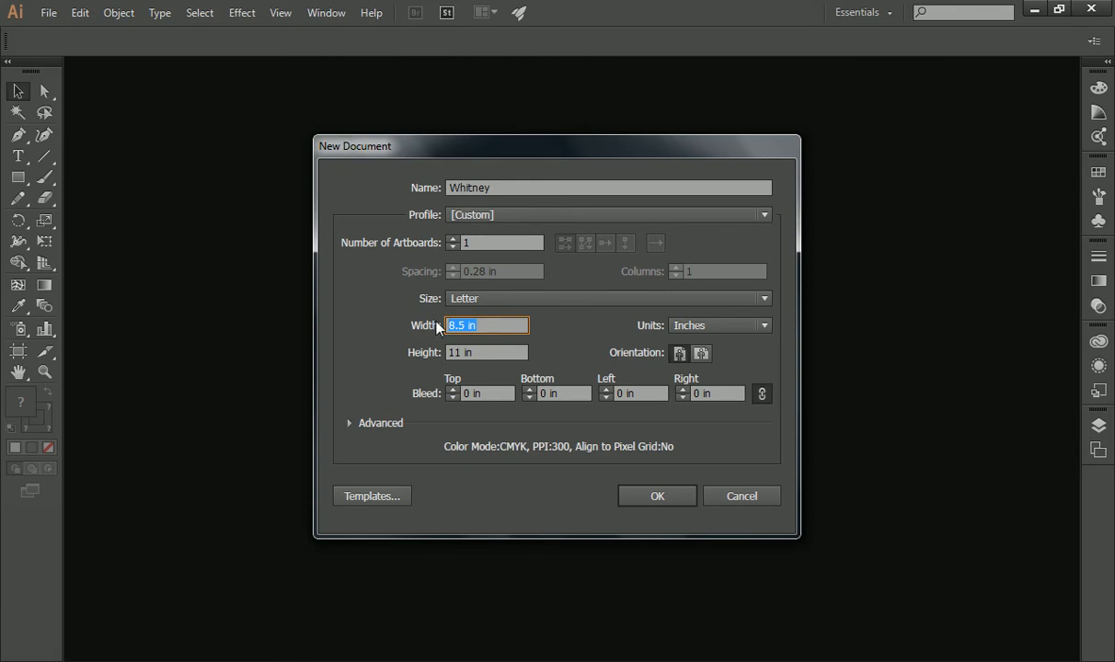
pyautogui.write('17')
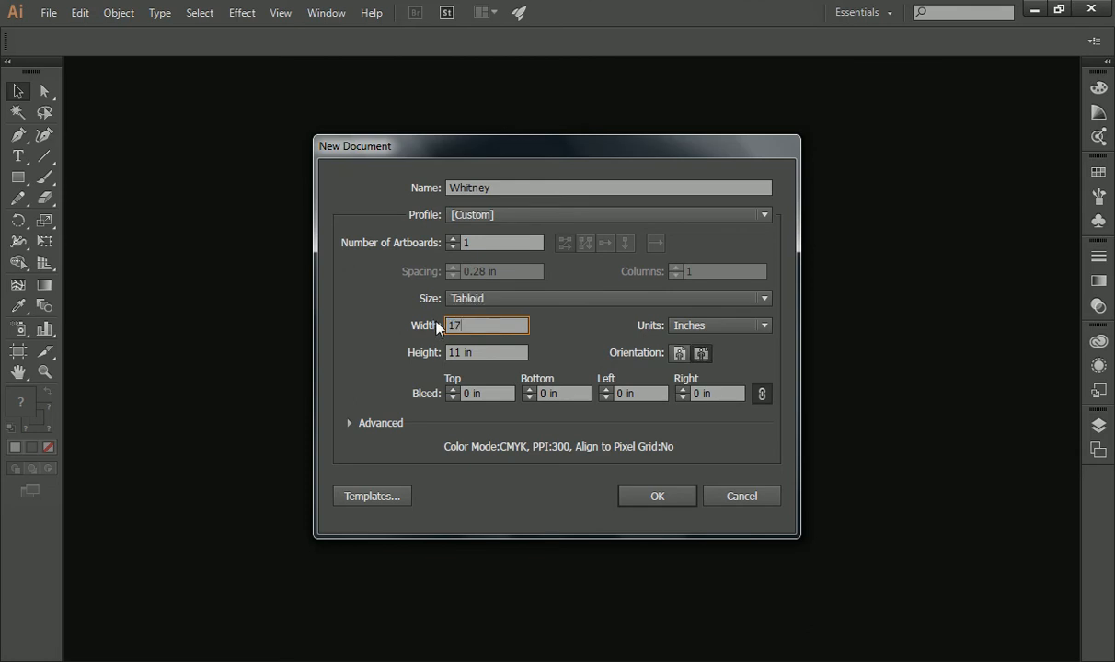
pyautogui.click(489, 353)
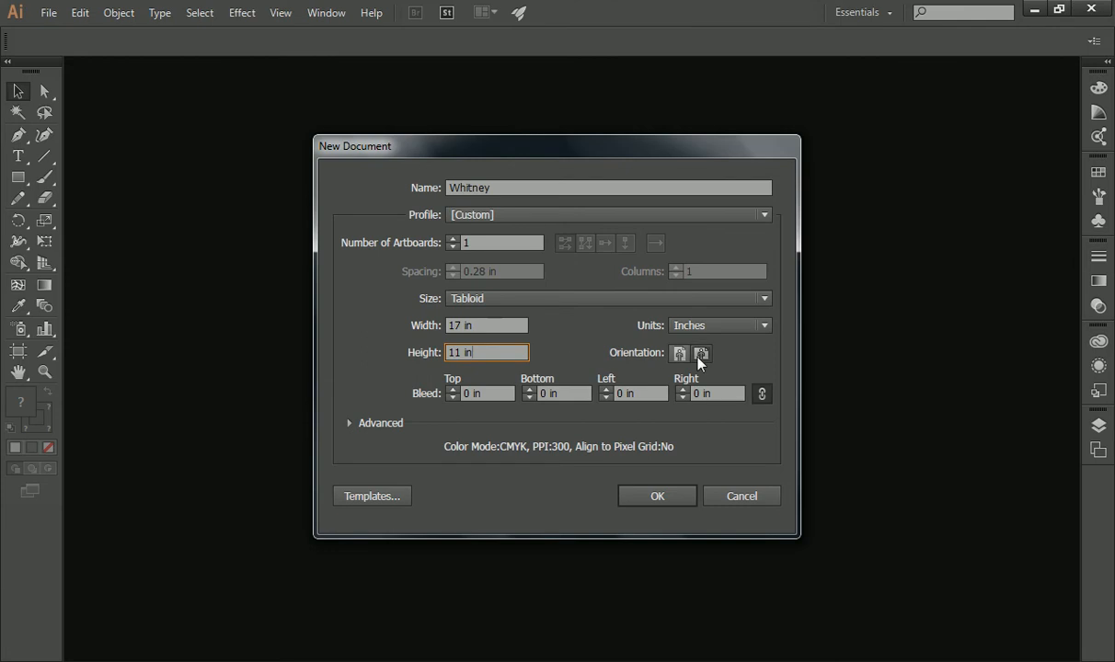
pyautogui.click(708, 360)
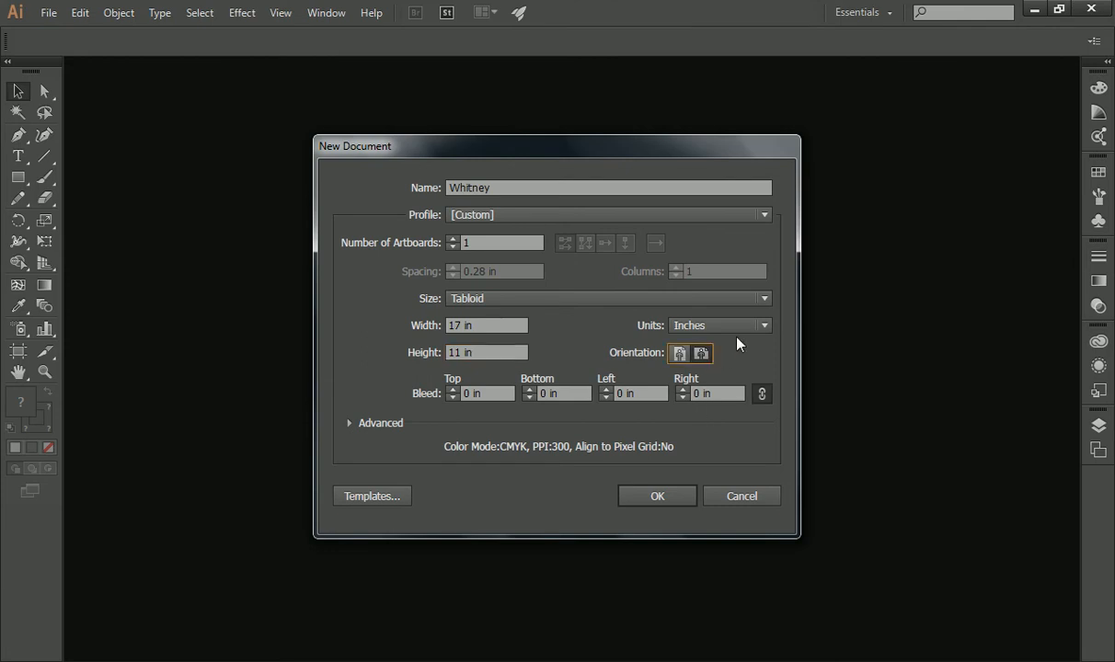
# Try a page size of 11 in wide by 17 in high, switch back to landscape and check the available units
pyautogui.click(741, 329)
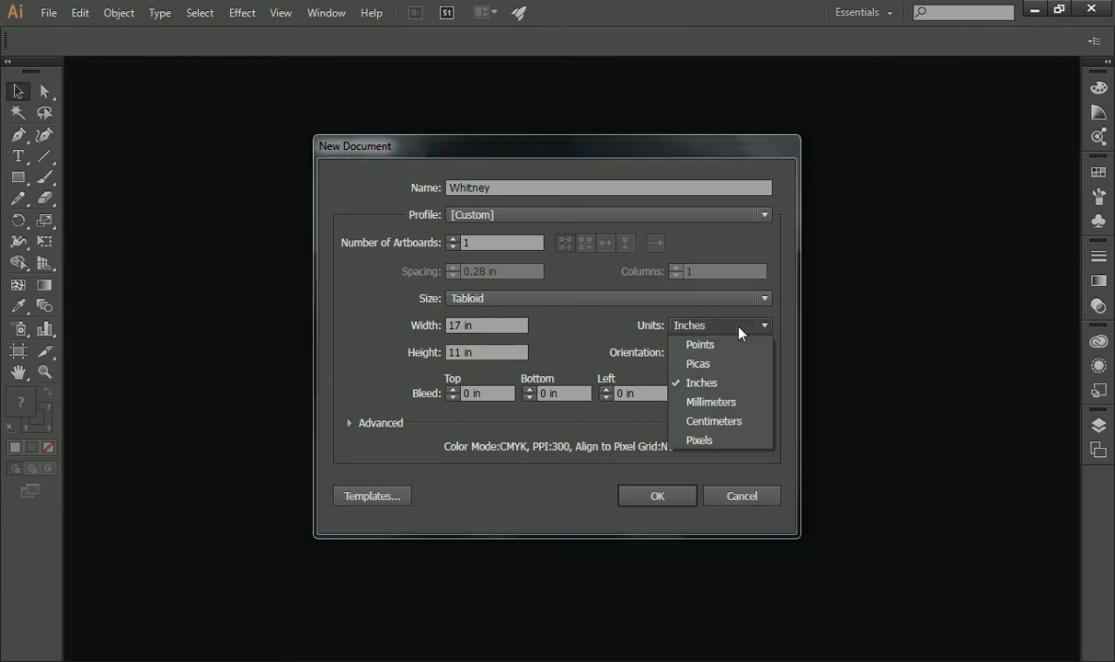
pyautogui.click(493, 319)
pyautogui.moveTo(494, 320); pyautogui.dragTo(345, 329)
pyautogui.write('11')
pyautogui.press('Tab')
pyautogui.write('17')
pyautogui.click(700, 354)
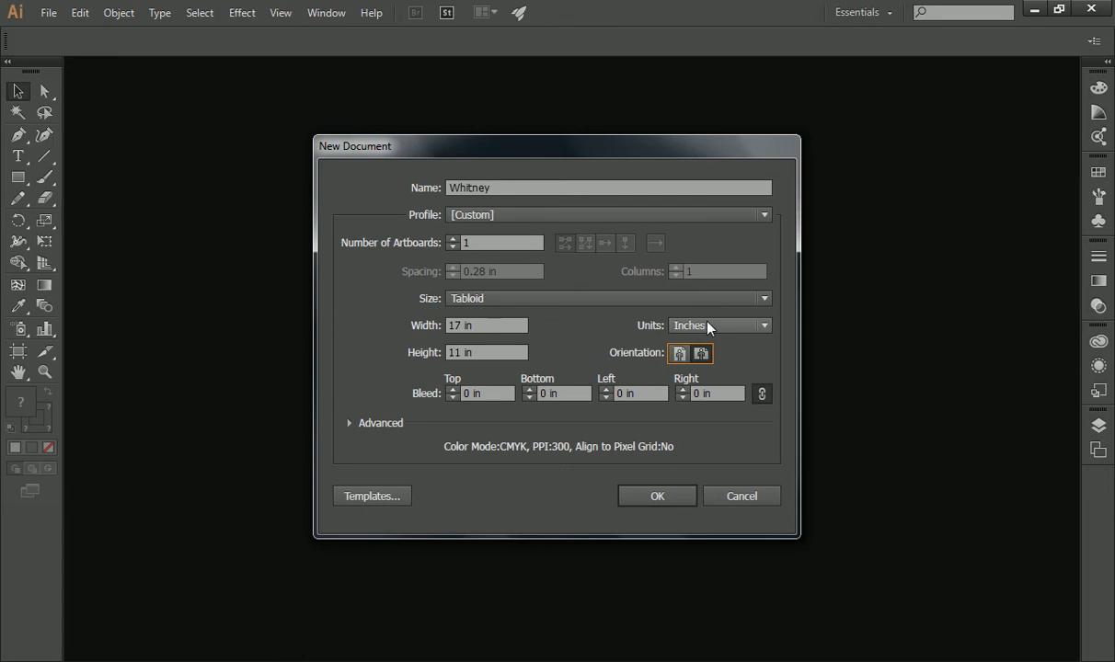
pyautogui.click(733, 333)
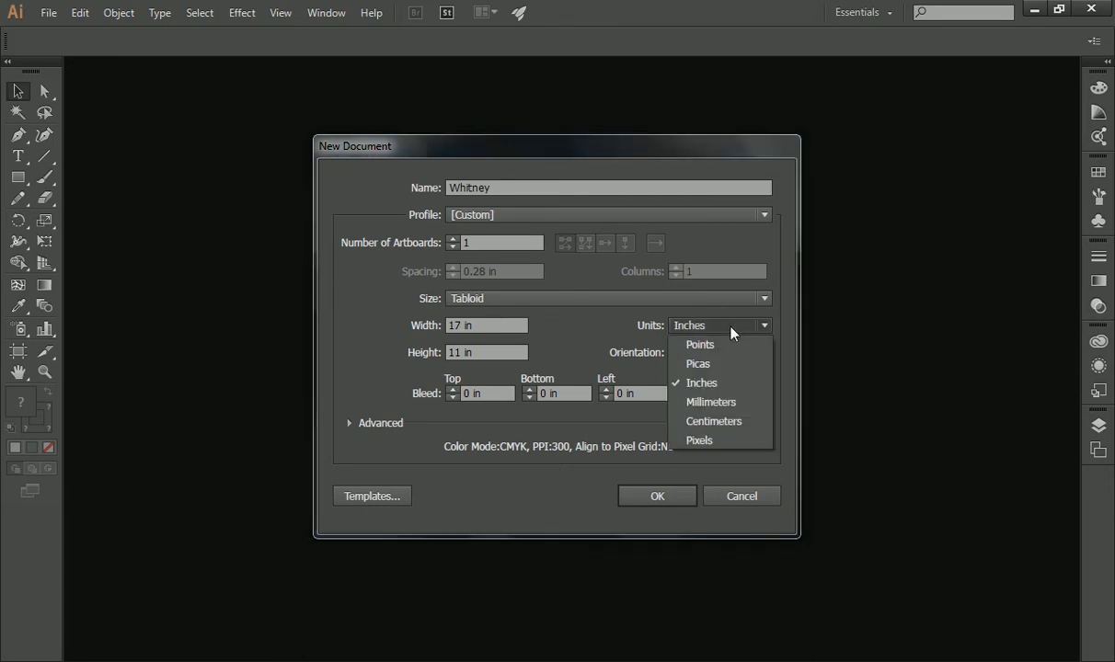
pyautogui.click(604, 335)
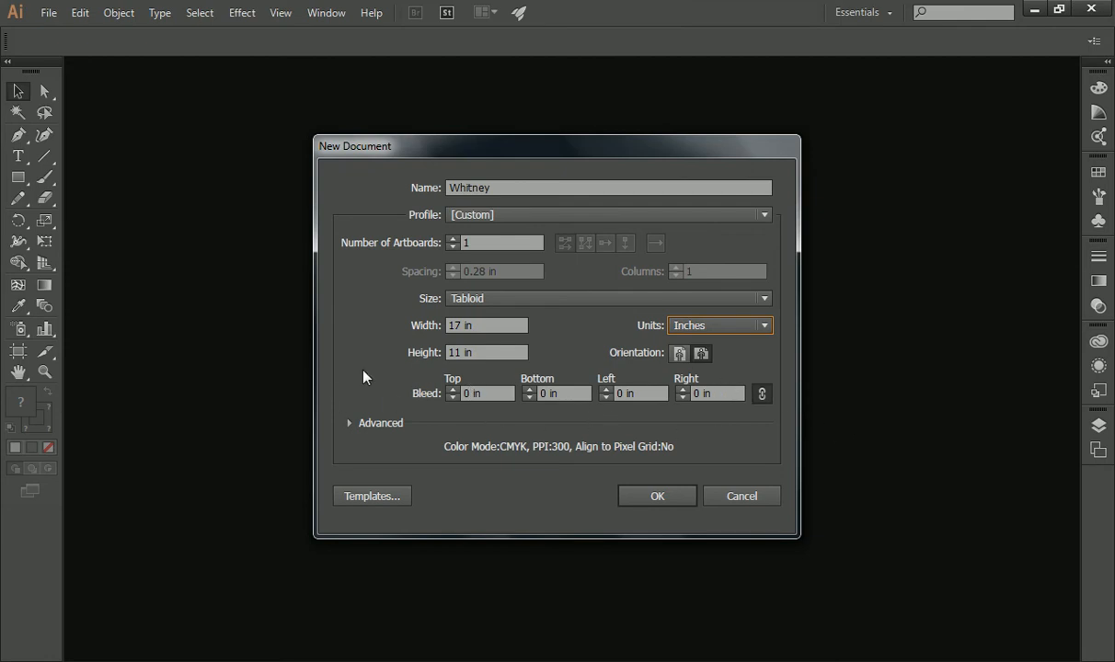
# Review the advanced options, keep CMYK color mode and High (300 ppi) raster effects, and create the document
pyautogui.click(349, 423)
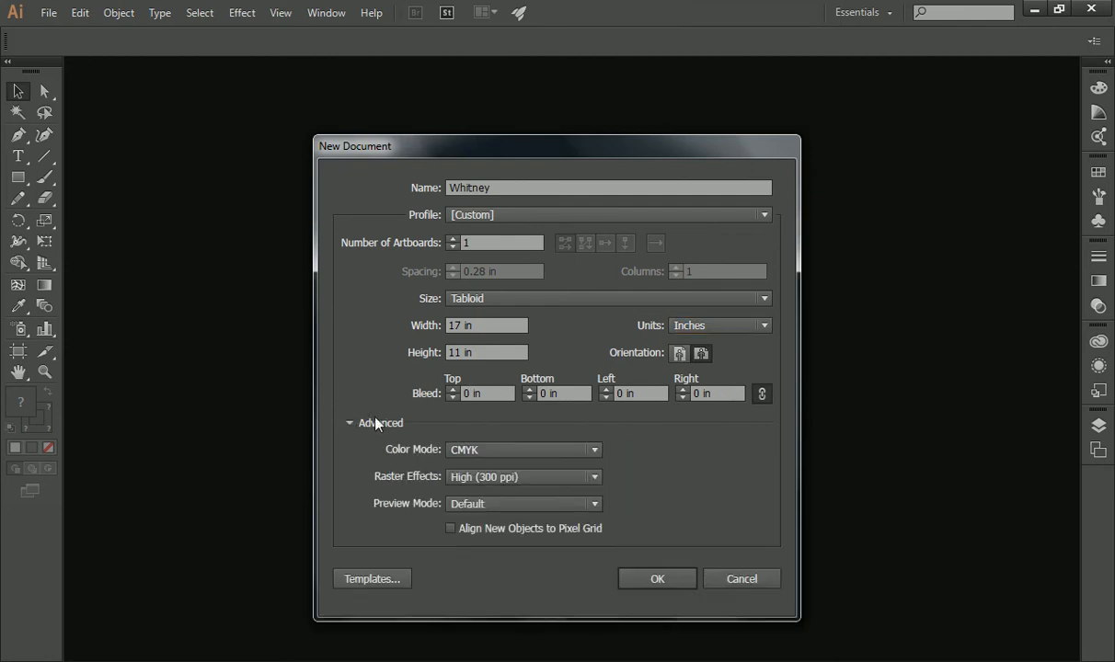
pyautogui.click(497, 450)
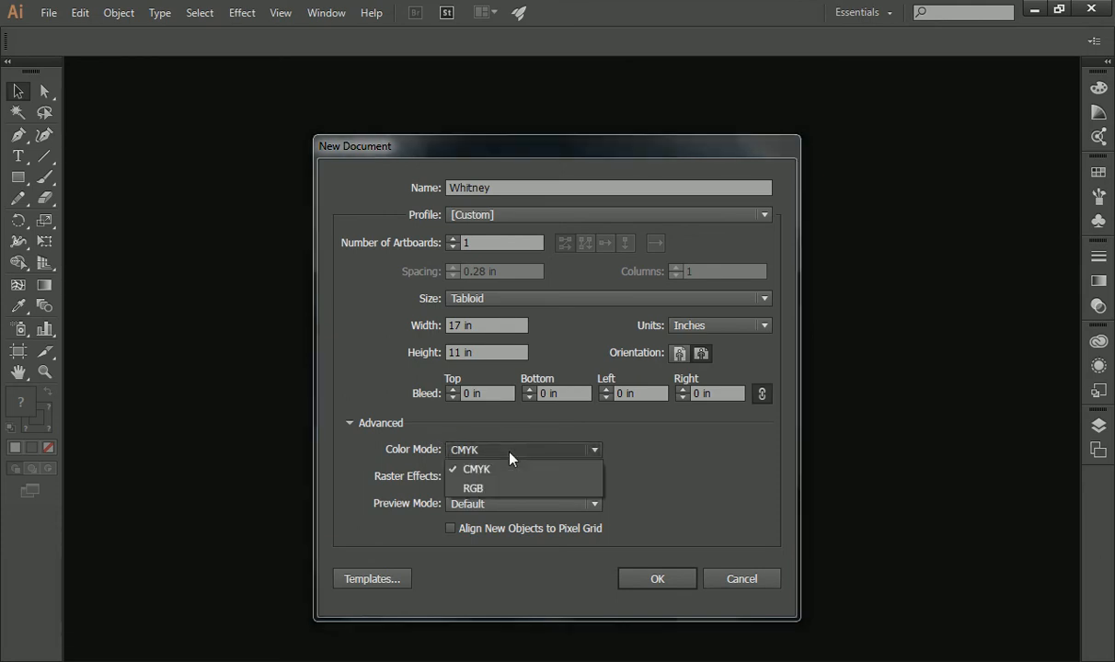
pyautogui.click(510, 458)
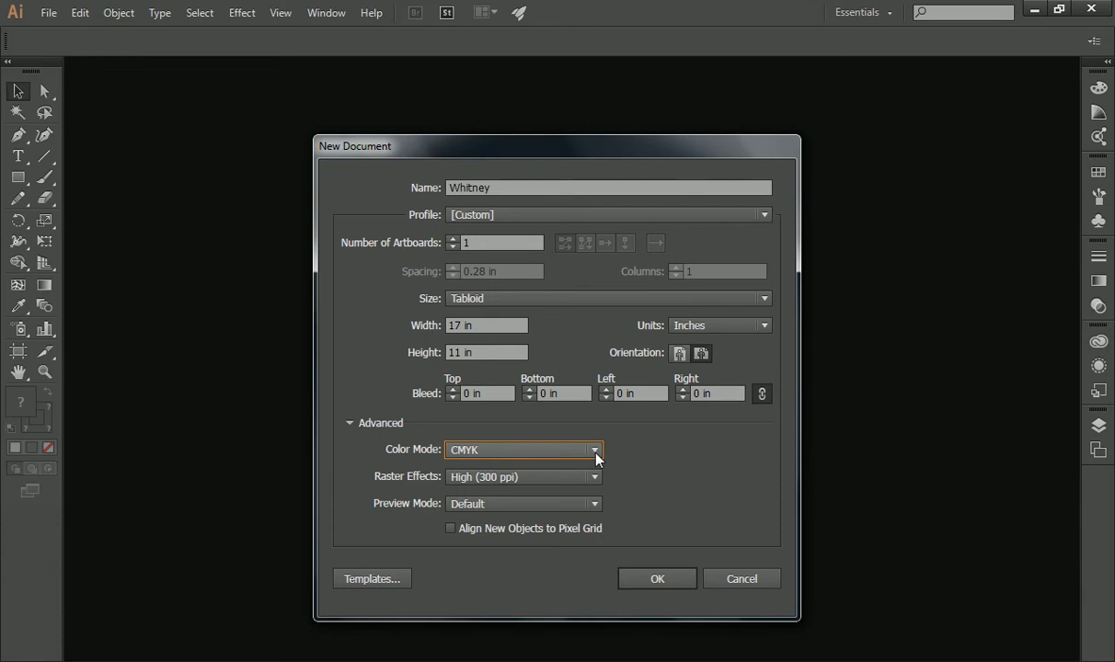
pyautogui.click(585, 478)
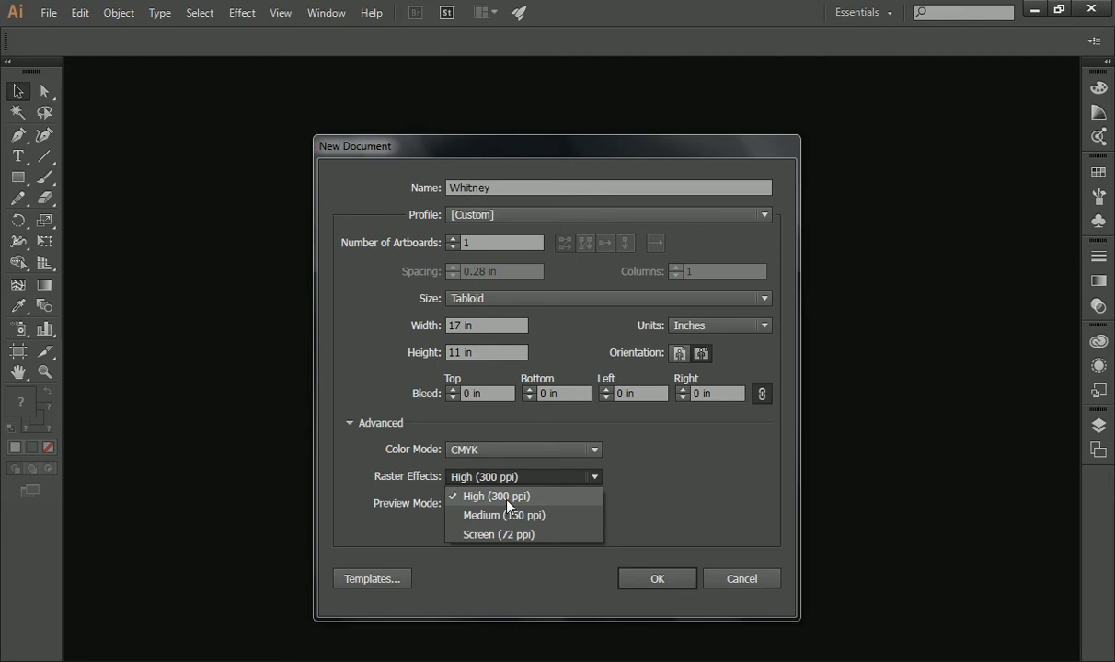
pyautogui.click(593, 480)
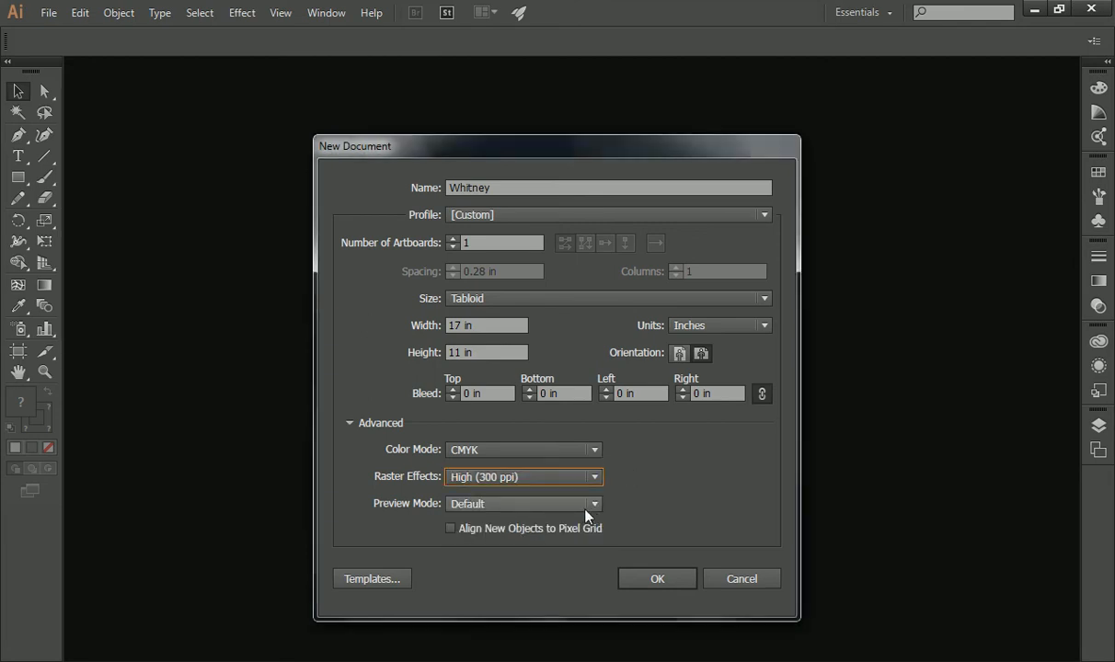
pyautogui.click(657, 579)
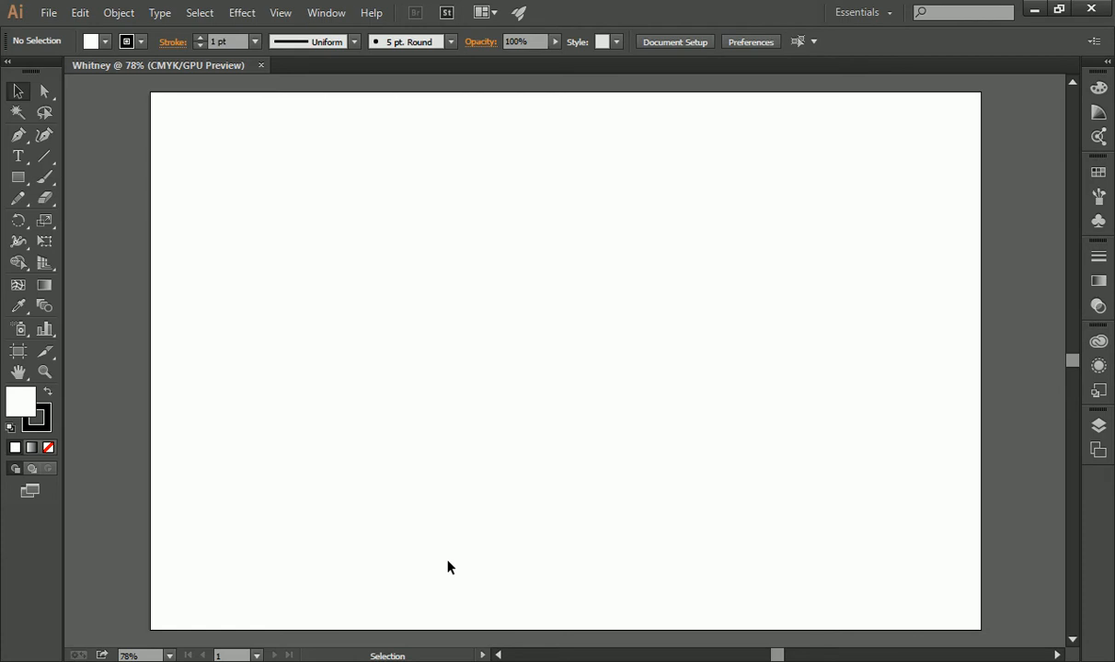
# Use the Zoom tool to examine the artboard up close and out to the full extent of the surrounding canvas
pyautogui.click(44, 371)
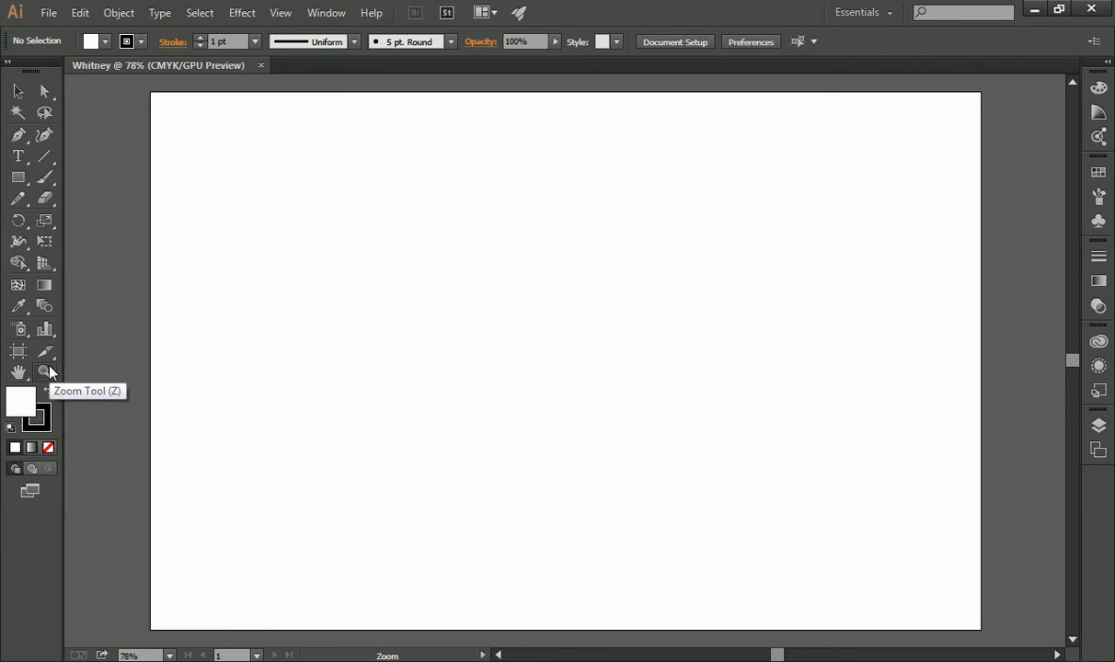
pyautogui.click(40, 371)
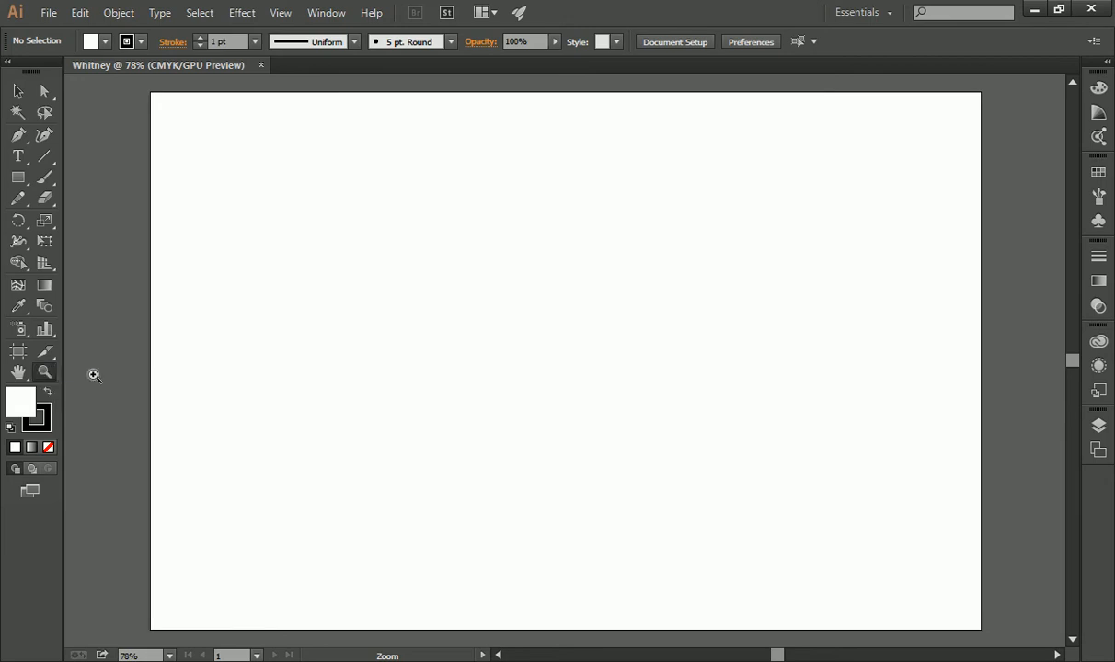
pyautogui.press('alt')
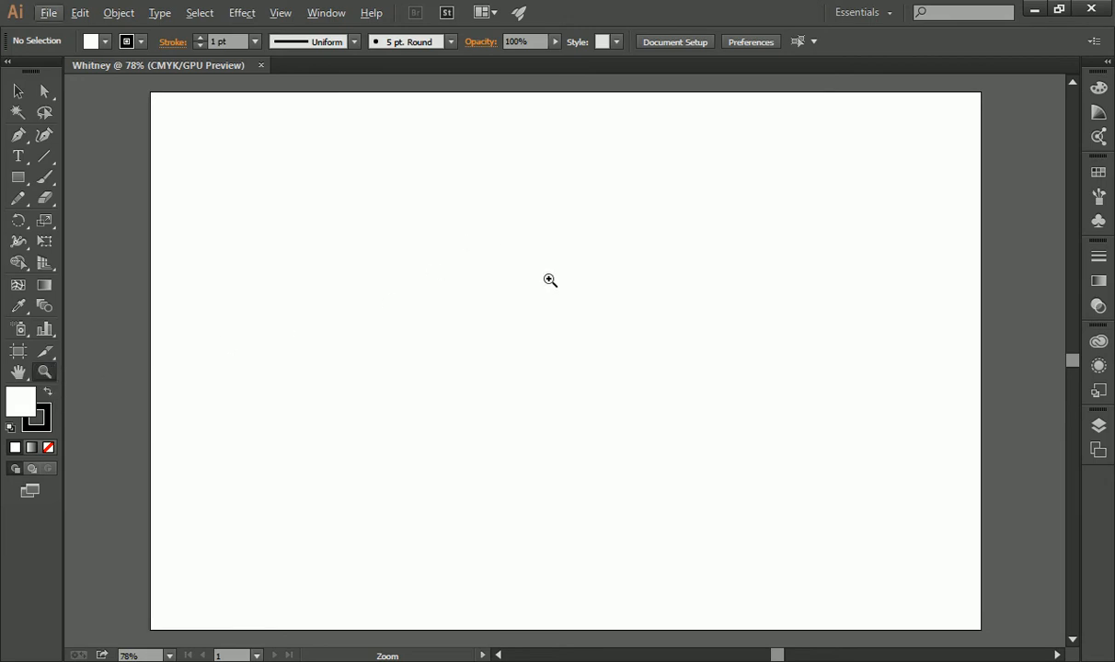
pyautogui.click(562, 354)
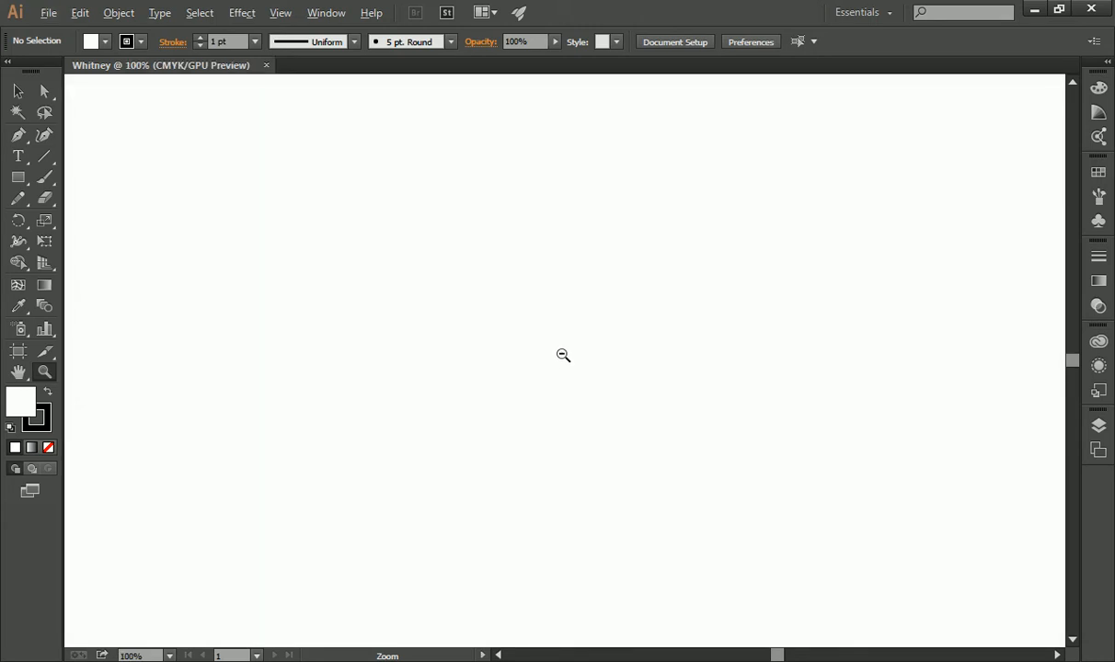
pyautogui.press('alt')
pyautogui.press('alt')
pyautogui.keyDown('alt'); pyautogui.click(563, 355); pyautogui.keyUp('alt')
pyautogui.keyDown('alt'); pyautogui.click(563, 355); pyautogui.keyUp('alt')
pyautogui.keyDown('alt'); pyautogui.click(563, 355); pyautogui.keyUp('alt')
pyautogui.keyDown('alt'); pyautogui.click(563, 355); pyautogui.keyUp('alt')
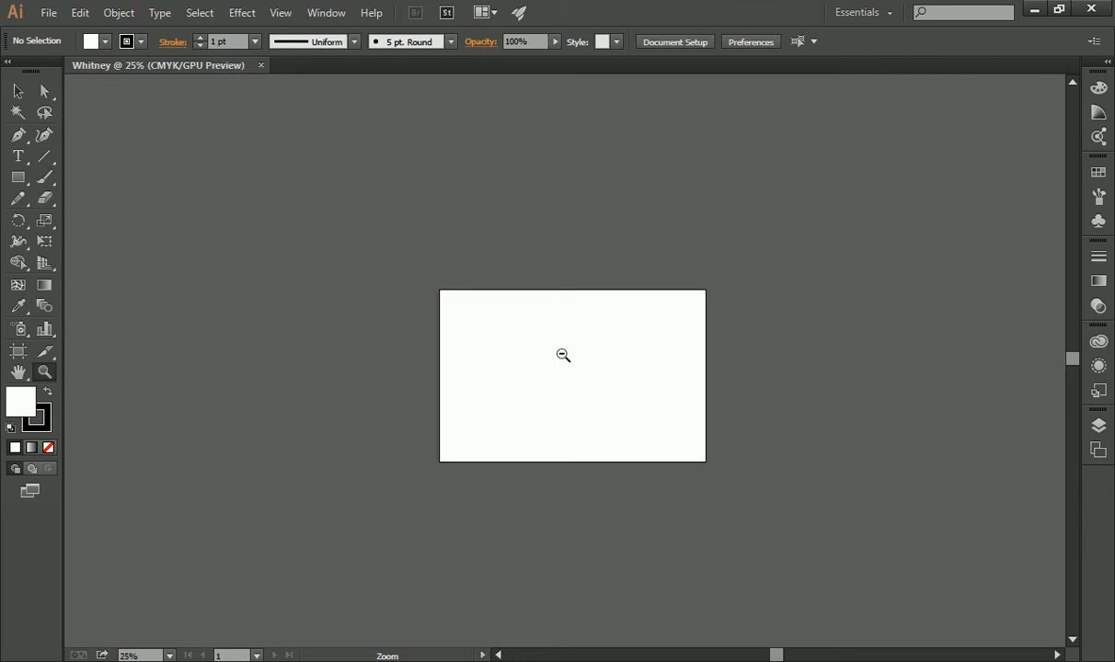
pyautogui.keyDown('alt'); pyautogui.click(563, 355); pyautogui.keyUp('alt')
pyautogui.keyDown('alt'); pyautogui.click(563, 355); pyautogui.keyUp('alt')
pyautogui.keyDown('alt'); pyautogui.click(562, 354); pyautogui.keyUp('alt')
pyautogui.keyDown('alt'); pyautogui.click(568, 364); pyautogui.keyUp('alt')
pyautogui.keyDown('alt'); pyautogui.click(572, 368); pyautogui.keyUp('alt')
pyautogui.keyDown('alt'); pyautogui.click(575, 372); pyautogui.keyUp('alt')
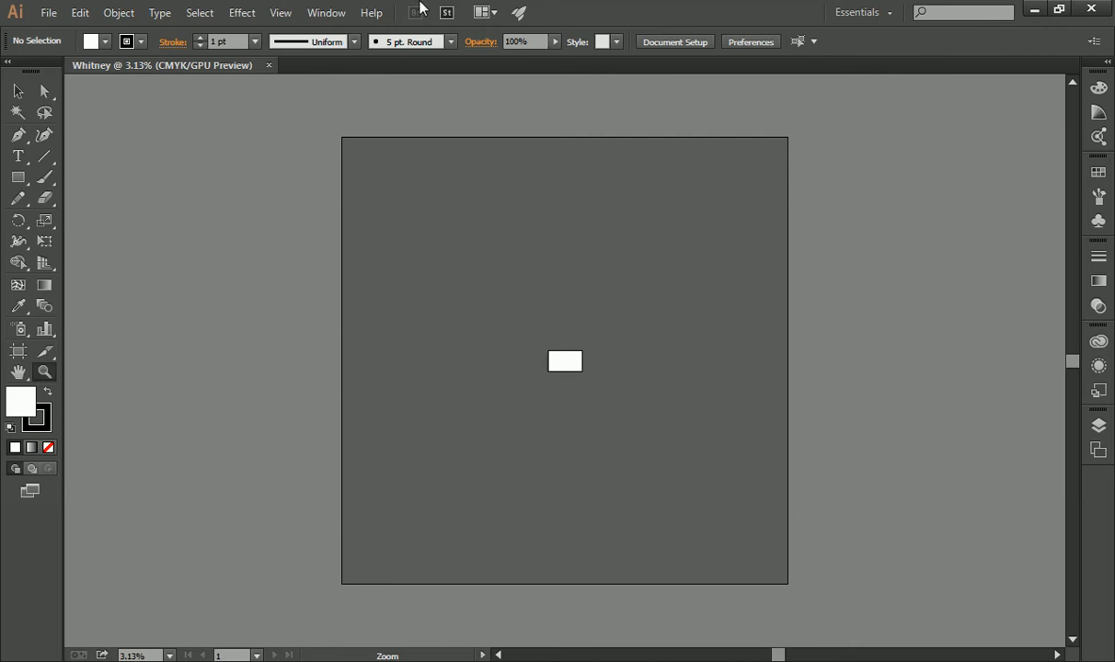
# Enter artboard editing from the document setup and draw four extra artboards of different sizes beside and above the original
pyautogui.click(676, 43)
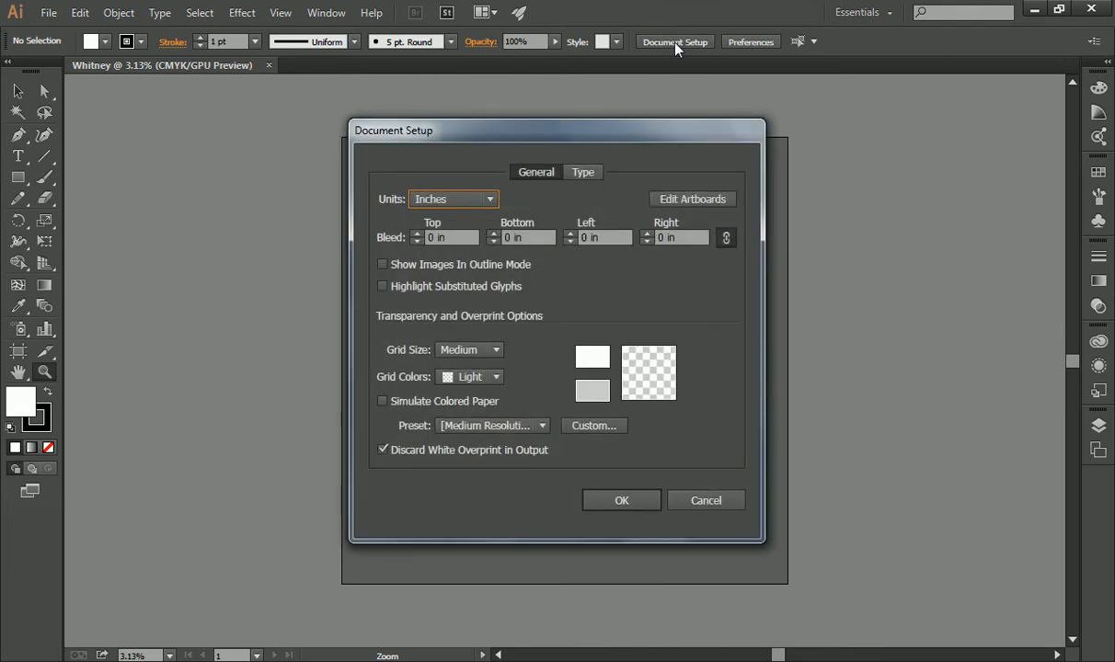
pyautogui.click(694, 202)
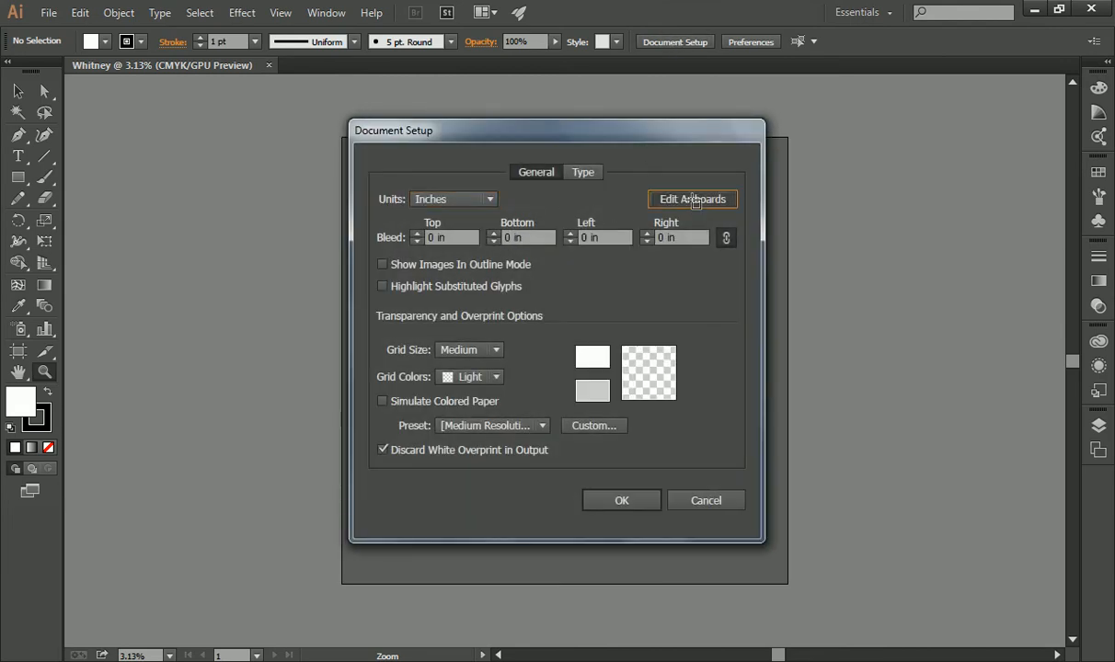
pyautogui.scroll(2, 580, 372)
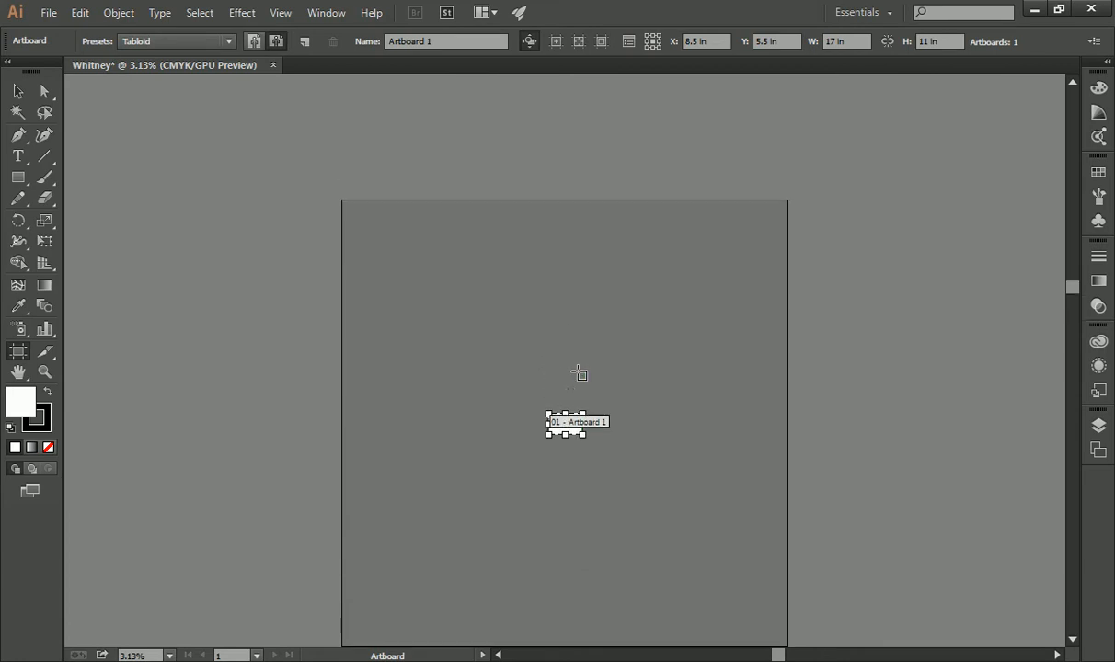
pyautogui.scroll(-1, 605, 375)
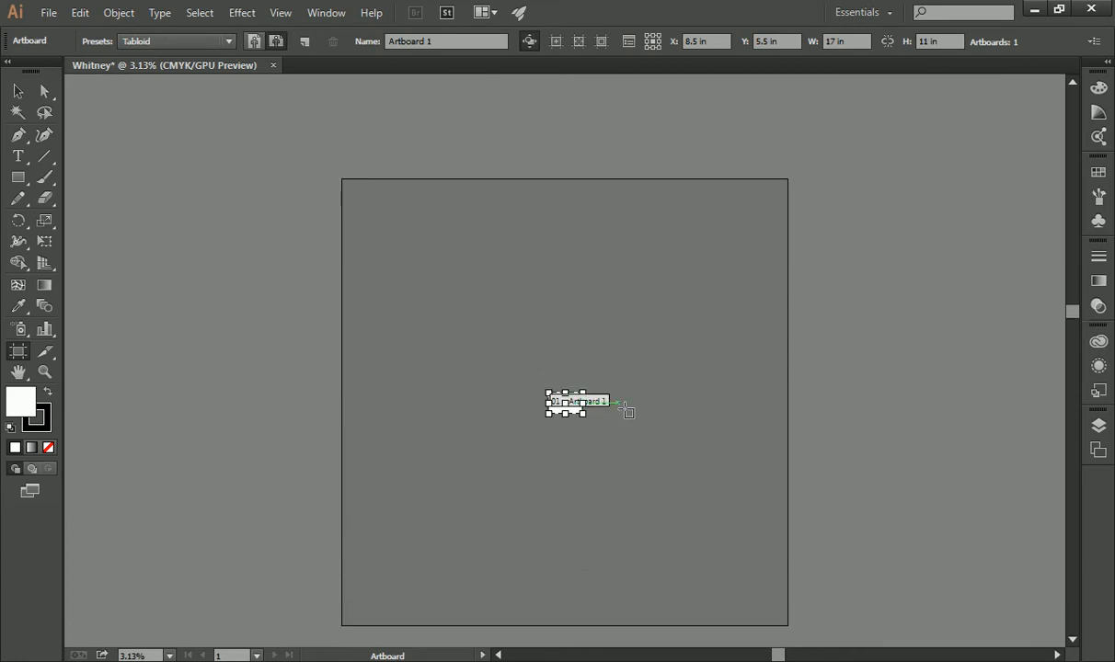
pyautogui.moveTo(596, 392); pyautogui.dragTo(742, 437)
pyautogui.moveTo(650, 327); pyautogui.dragTo(705, 365)
pyautogui.moveTo(563, 307); pyautogui.dragTo(632, 345)
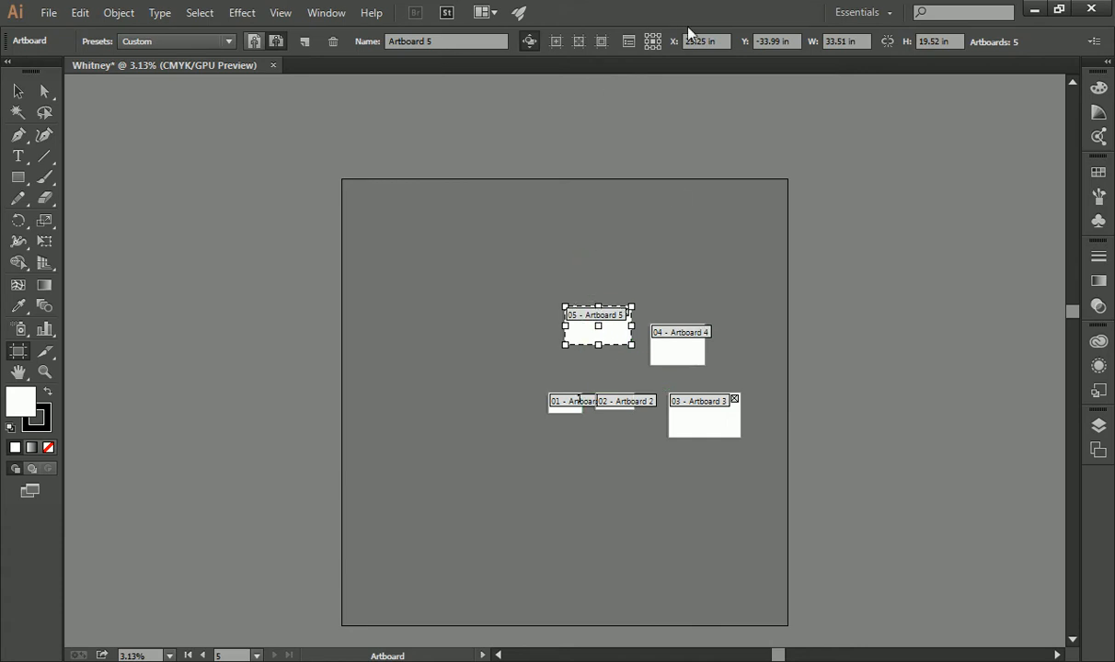
pyautogui.press('z')
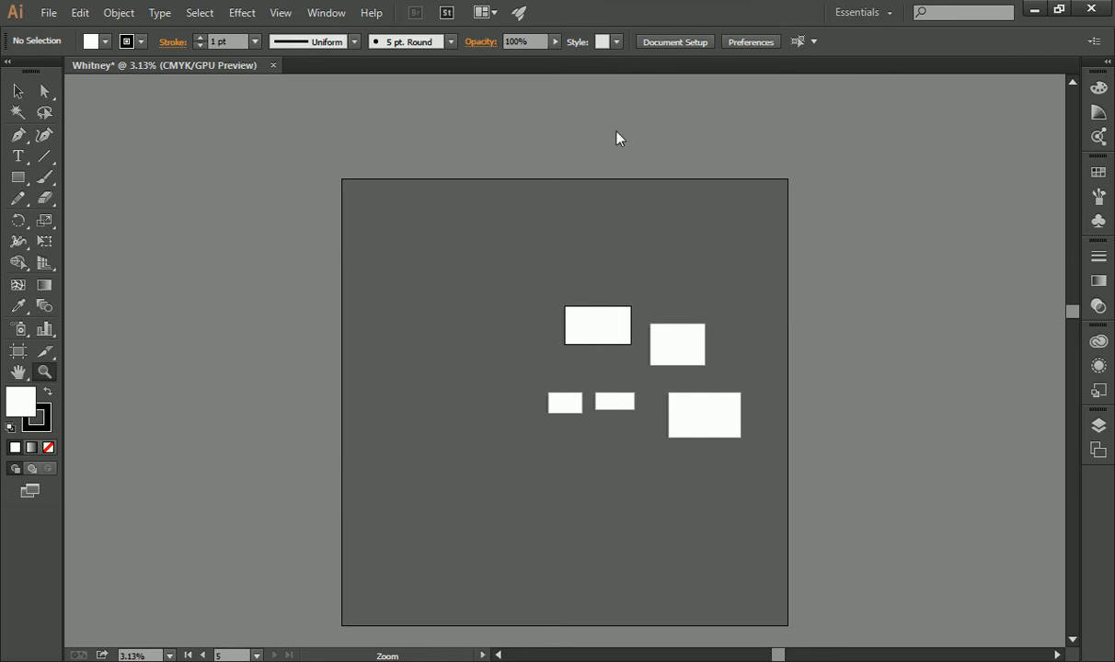
# Return to artboard editing and delete the four extra artboards, keeping only the original 17 x 11 in one
pyautogui.click(677, 42)
pyautogui.click(692, 208)
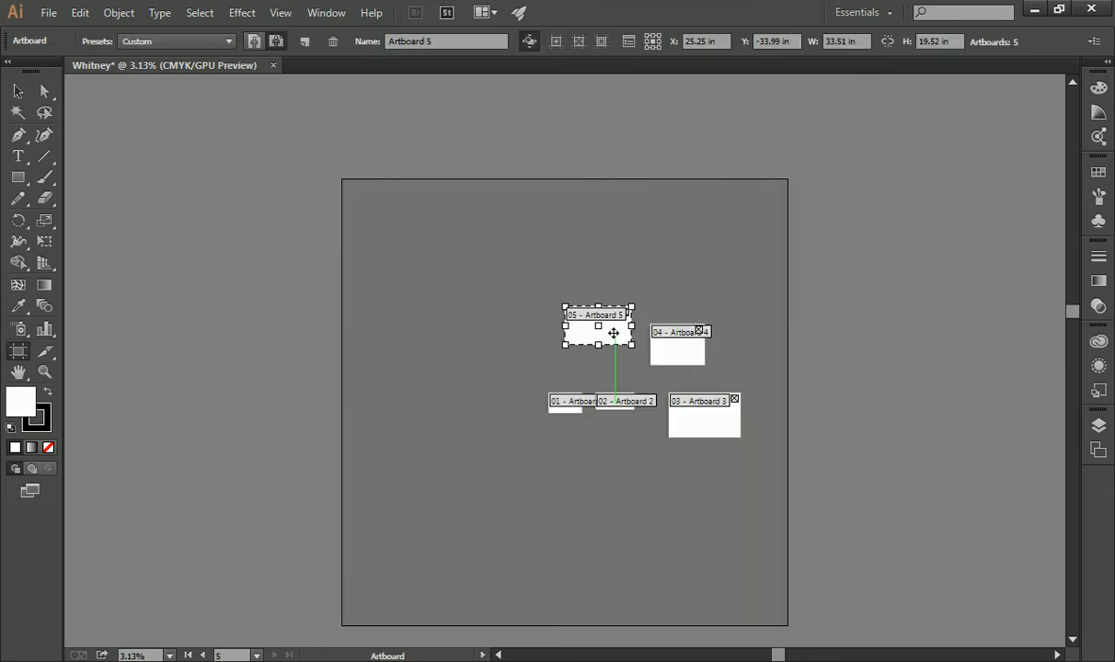
pyautogui.press('Delete')
pyautogui.press('Delete')
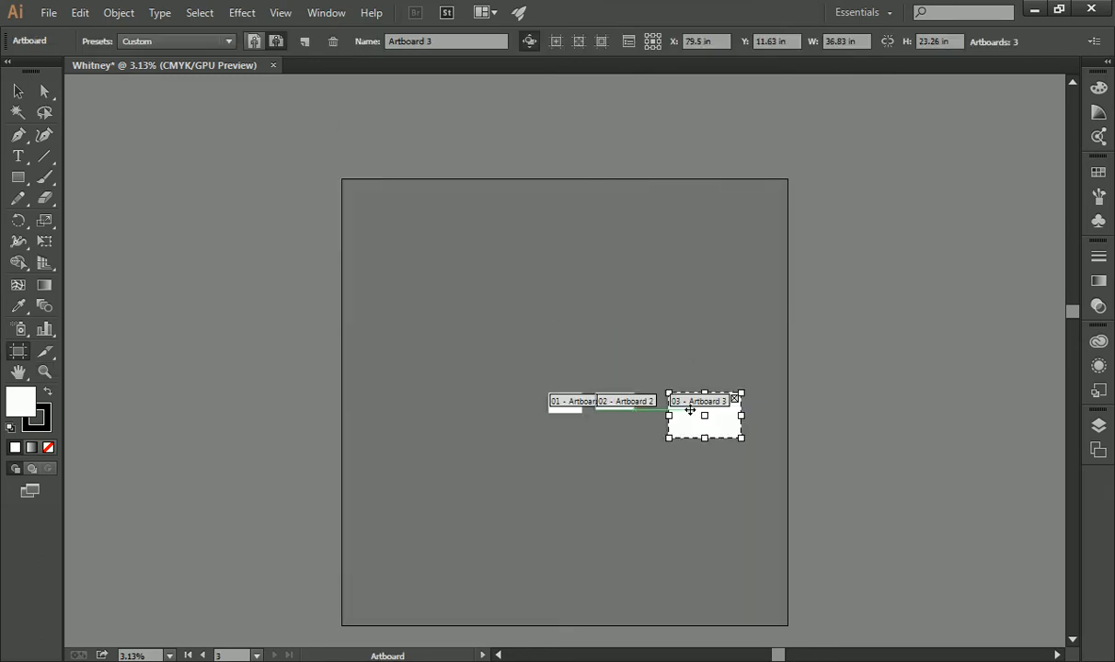
pyautogui.press('Delete')
pyautogui.press('Delete')
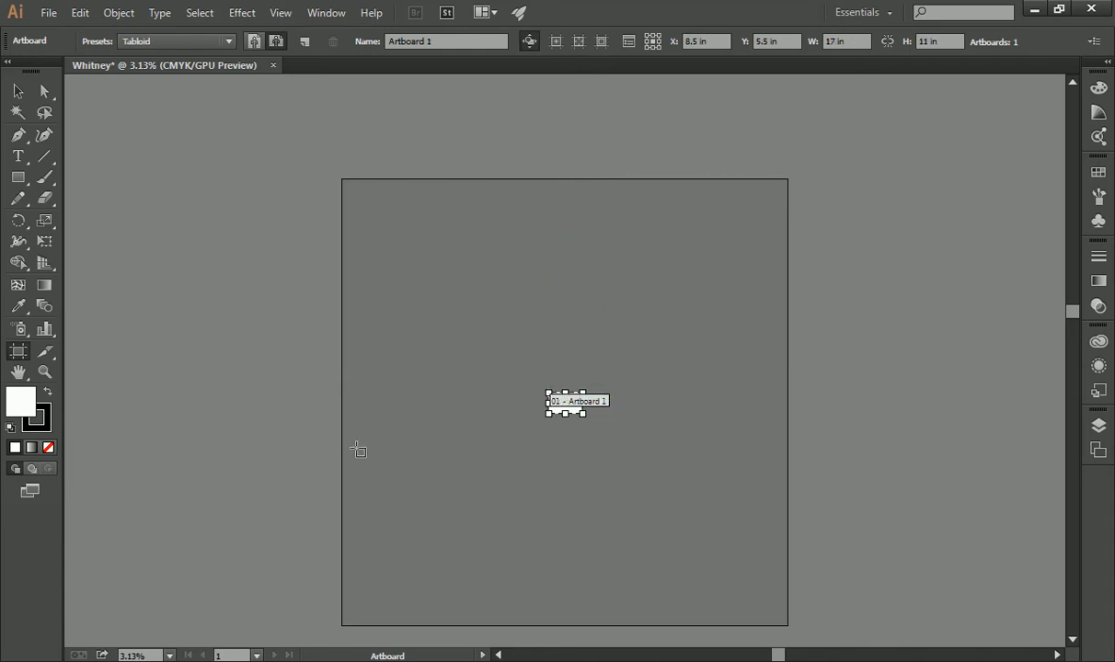
# Zoom in on the artboard up to 800% and back out to 600% to examine the magnification range
pyautogui.click(45, 372)
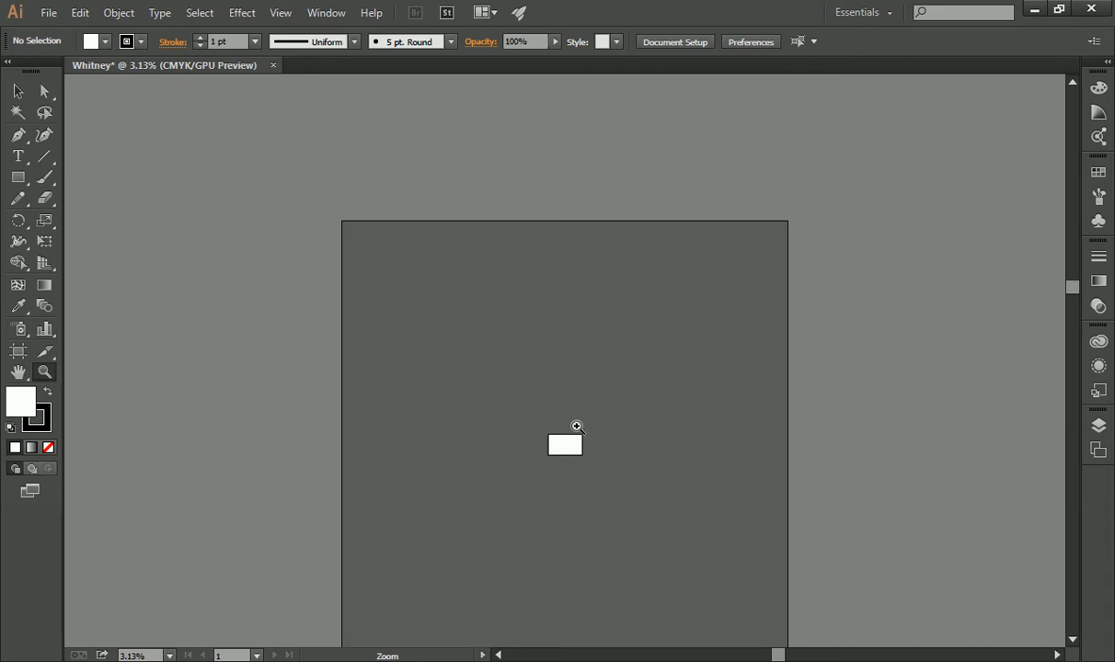
pyautogui.click(573, 423)
pyautogui.click(558, 391)
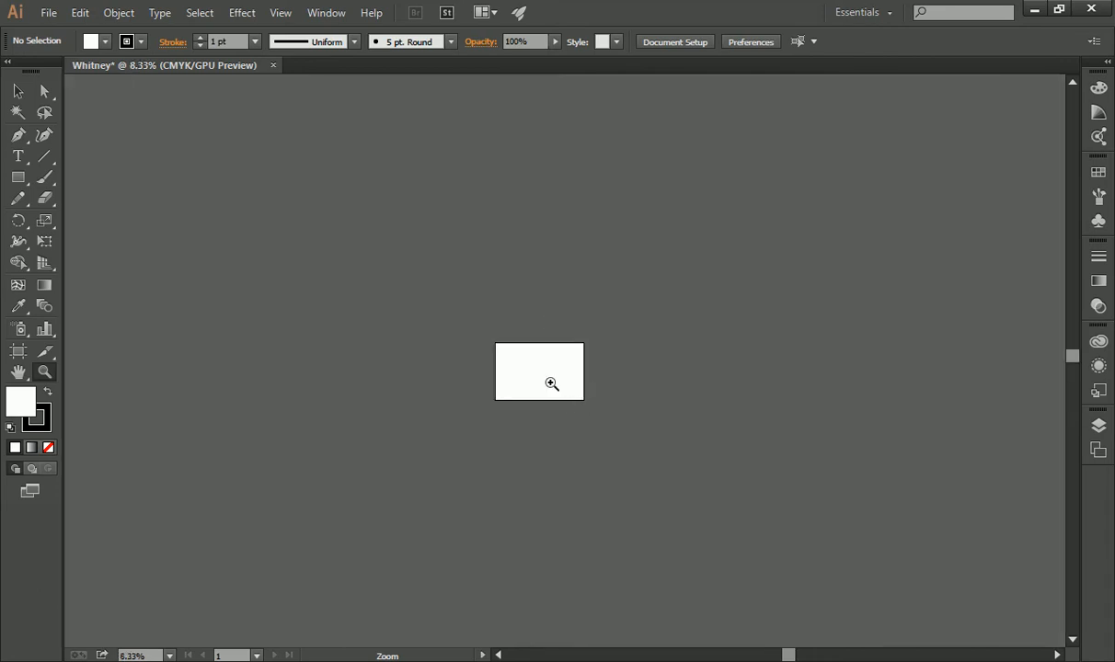
pyautogui.click(566, 363)
pyautogui.click(592, 355)
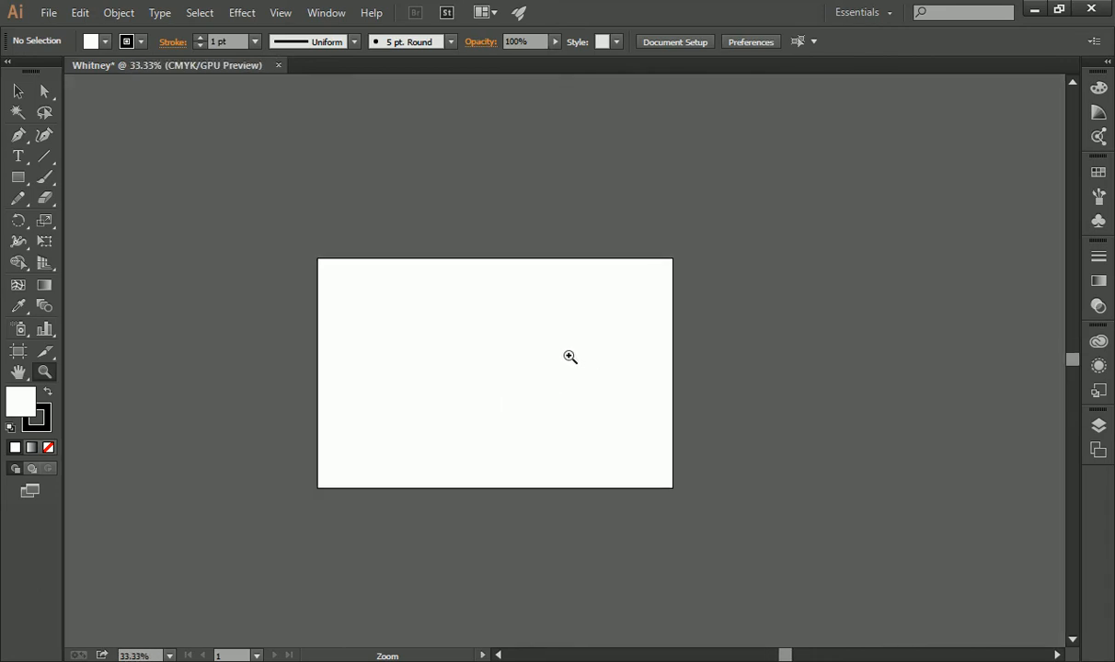
pyautogui.click(502, 354)
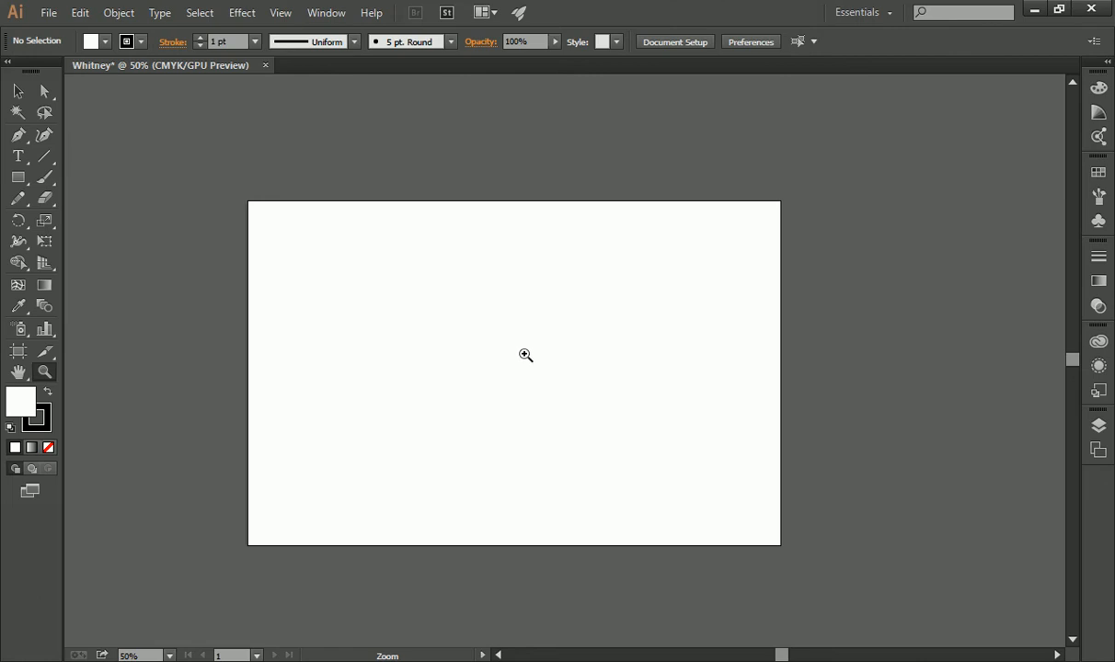
pyautogui.press('alt')
pyautogui.click(518, 364)
pyautogui.click(519, 365)
pyautogui.click(519, 364)
pyautogui.click(519, 364)
pyautogui.click(519, 365)
pyautogui.click(521, 364)
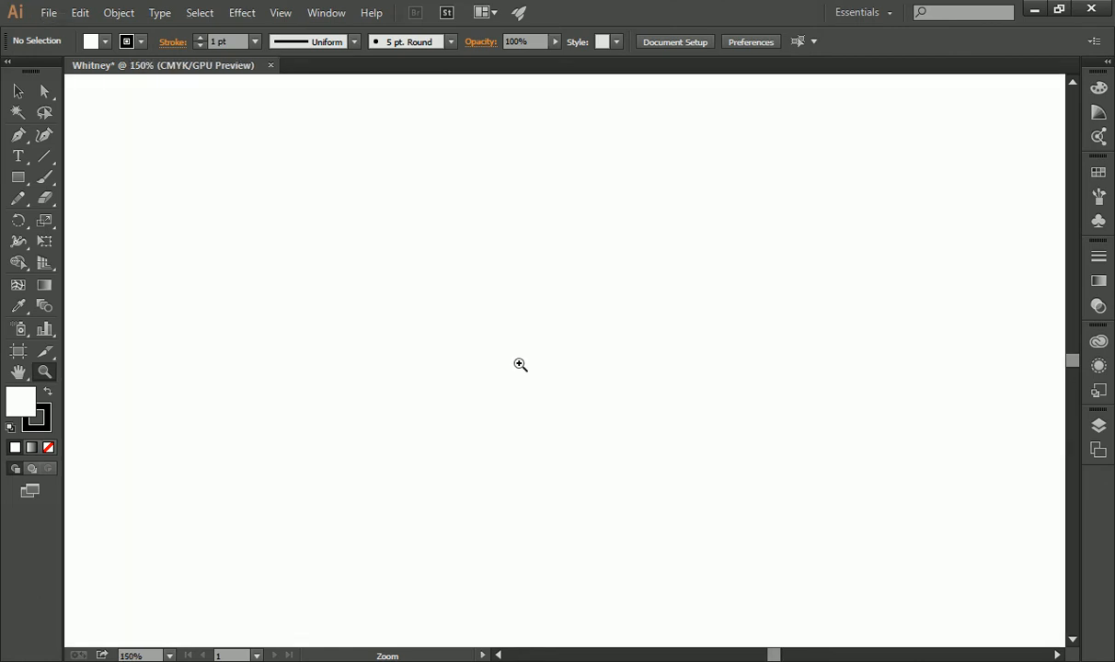
pyautogui.click(520, 364)
pyautogui.click(521, 364)
pyautogui.rightClick(564, 306)
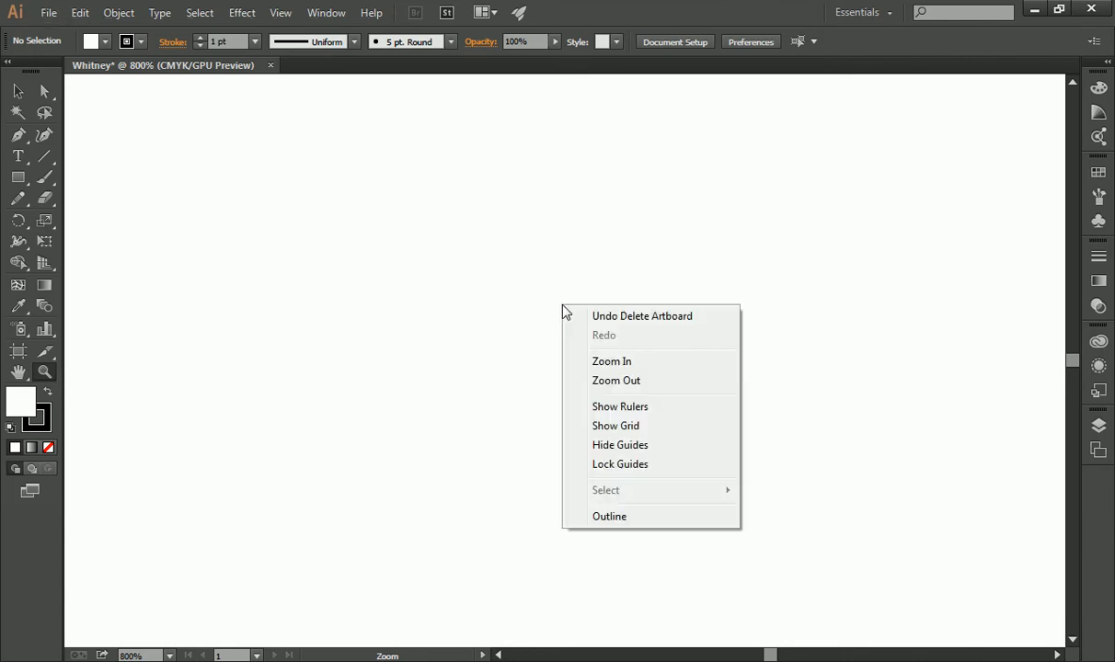
pyautogui.click(614, 382)
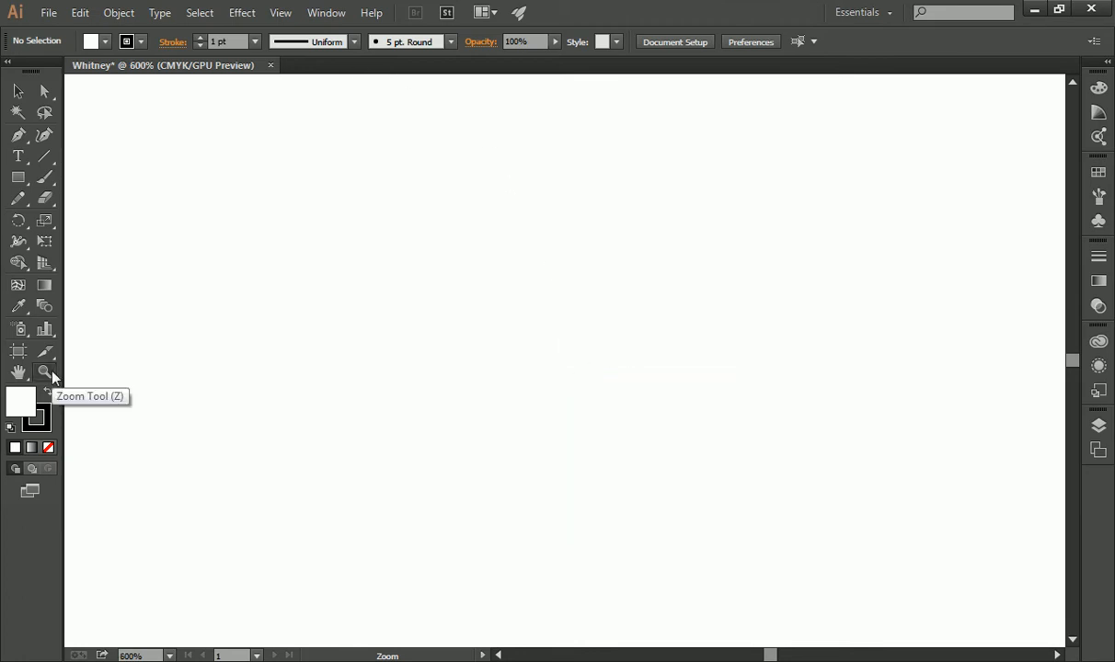
# Review the view commands and fit the artboard in the window
pyautogui.click(280, 14)
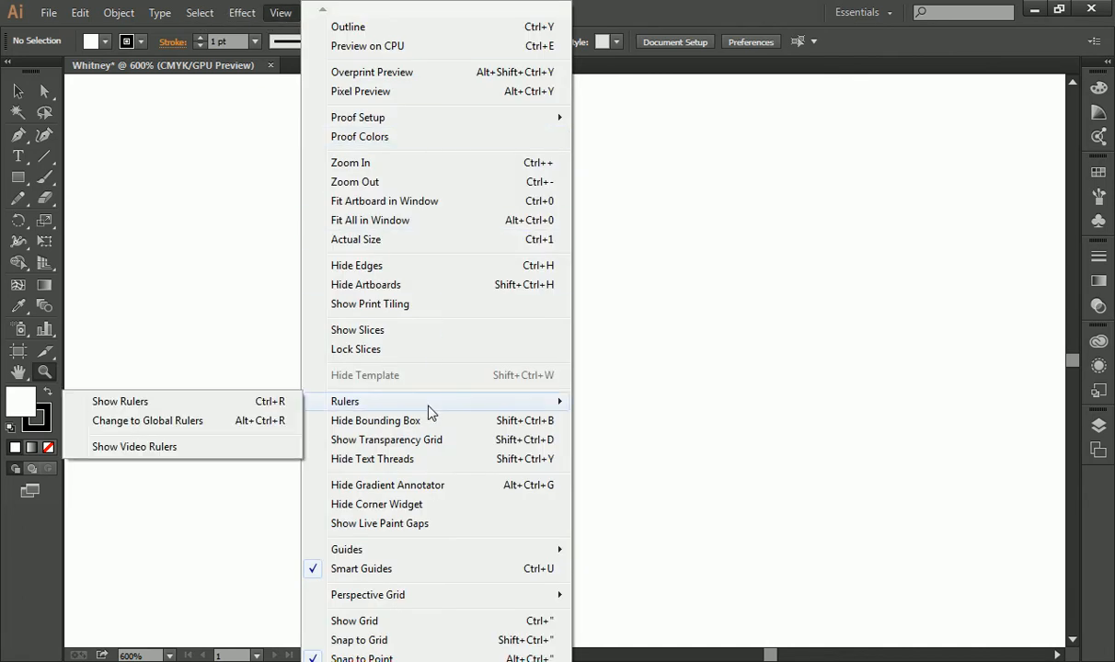
pyautogui.click(273, 5)
pyautogui.click(324, 12)
pyautogui.moveTo(285, 12)
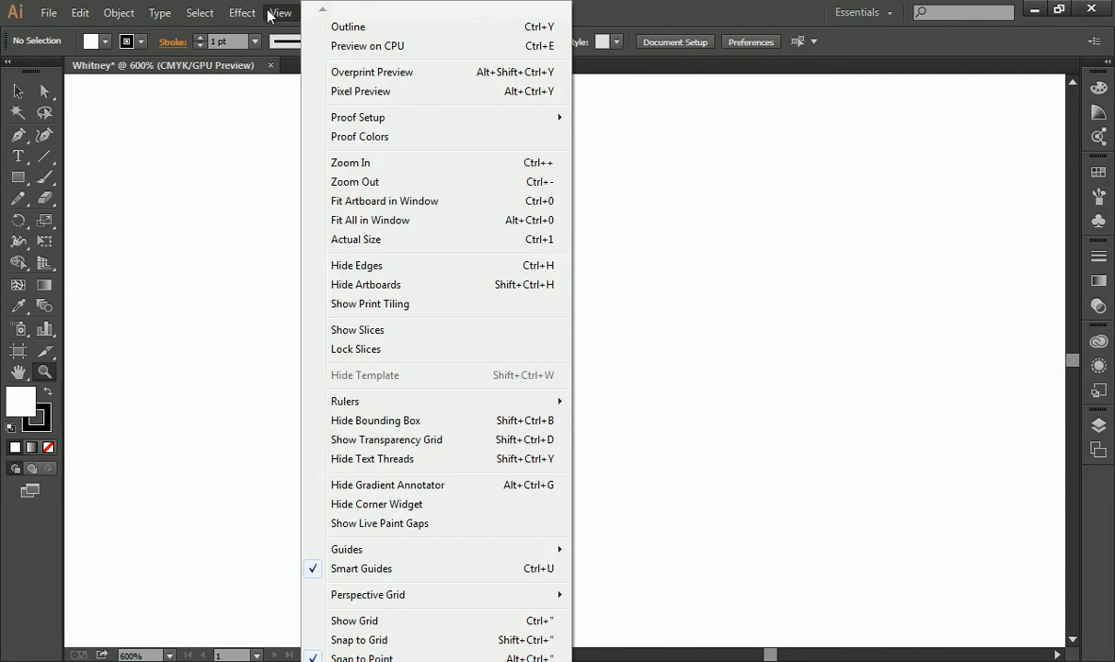
pyautogui.click(416, 204)
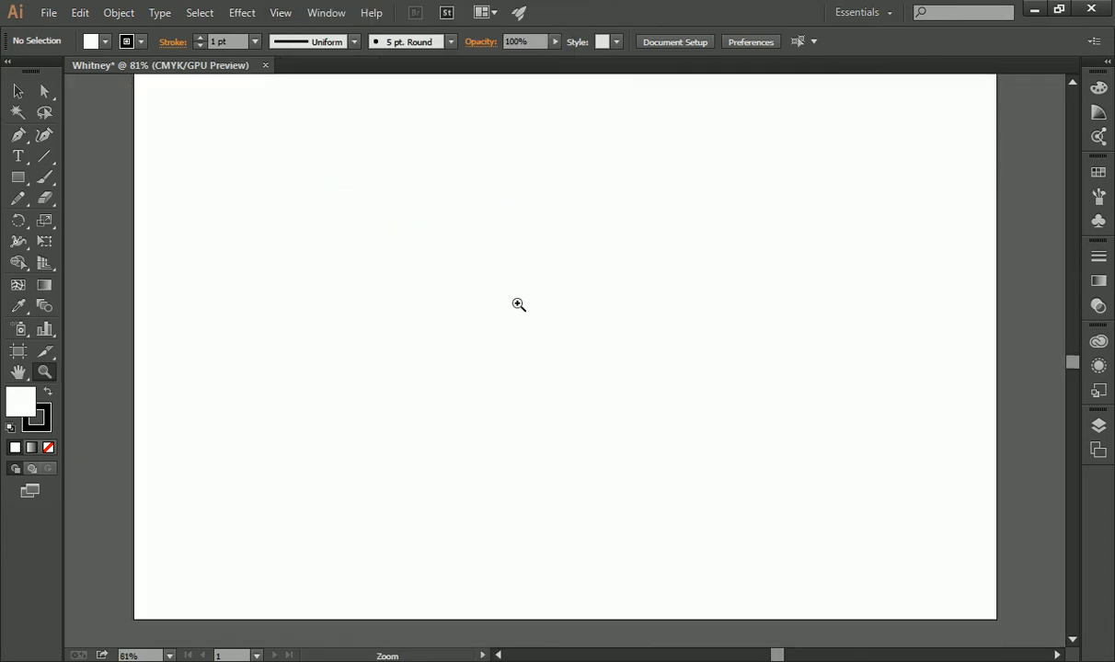
# Zoom out to 66.67% to view the whole artboard and its surroundings, and try fitting all artboards in the window
pyautogui.keyDown('alt'); pyautogui.click(535, 298); pyautogui.keyUp('alt')
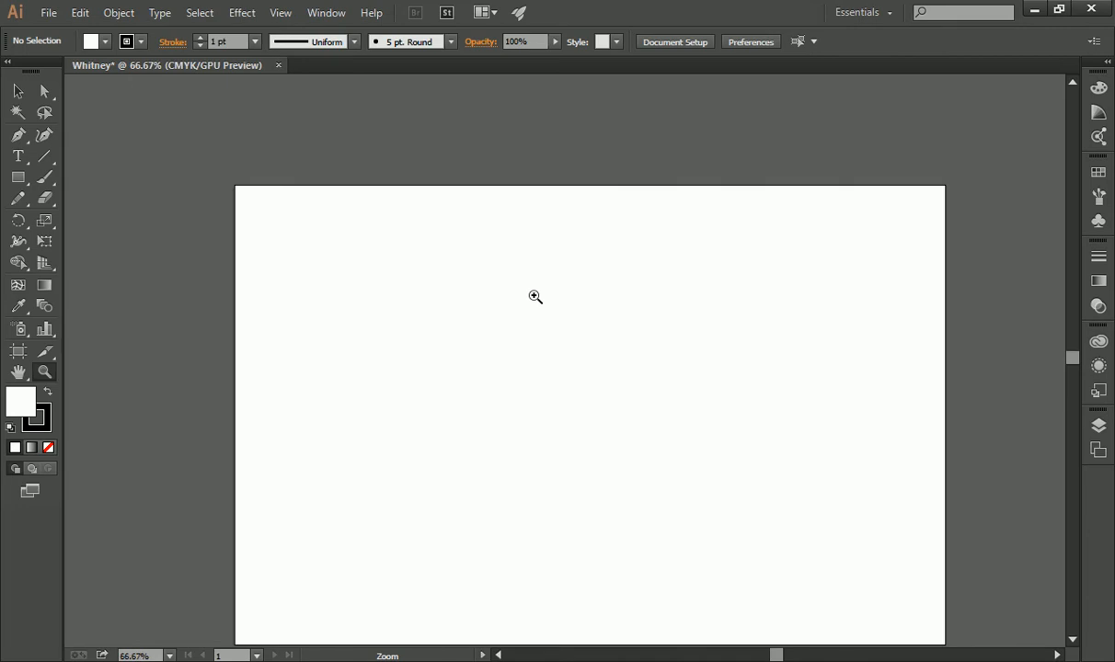
pyautogui.click(280, 13)
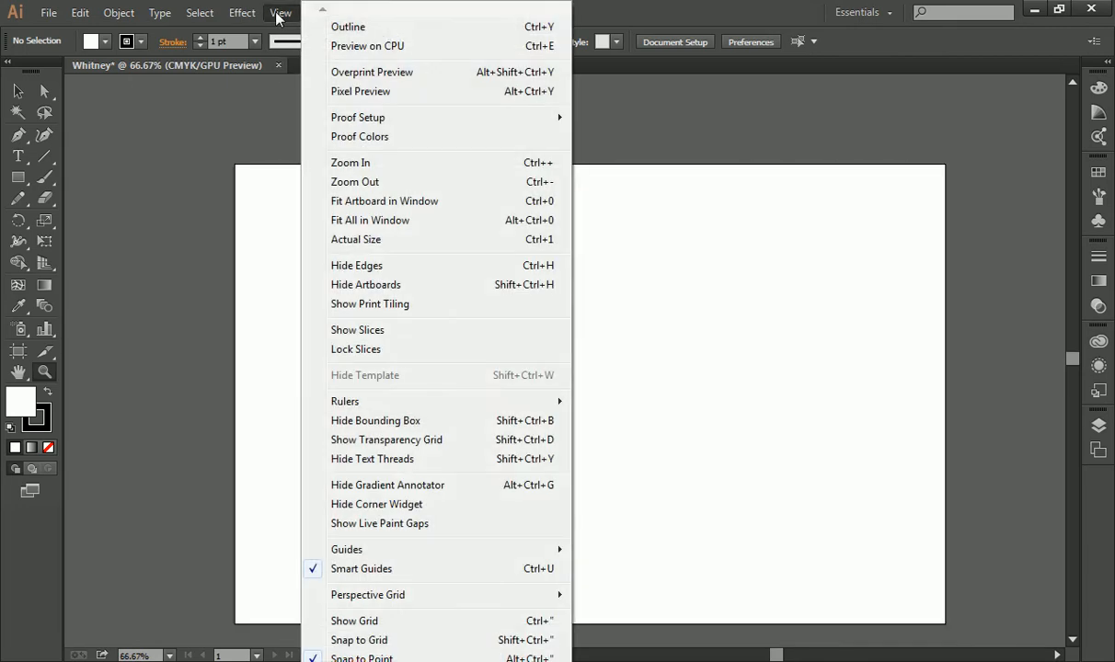
pyautogui.click(416, 221)
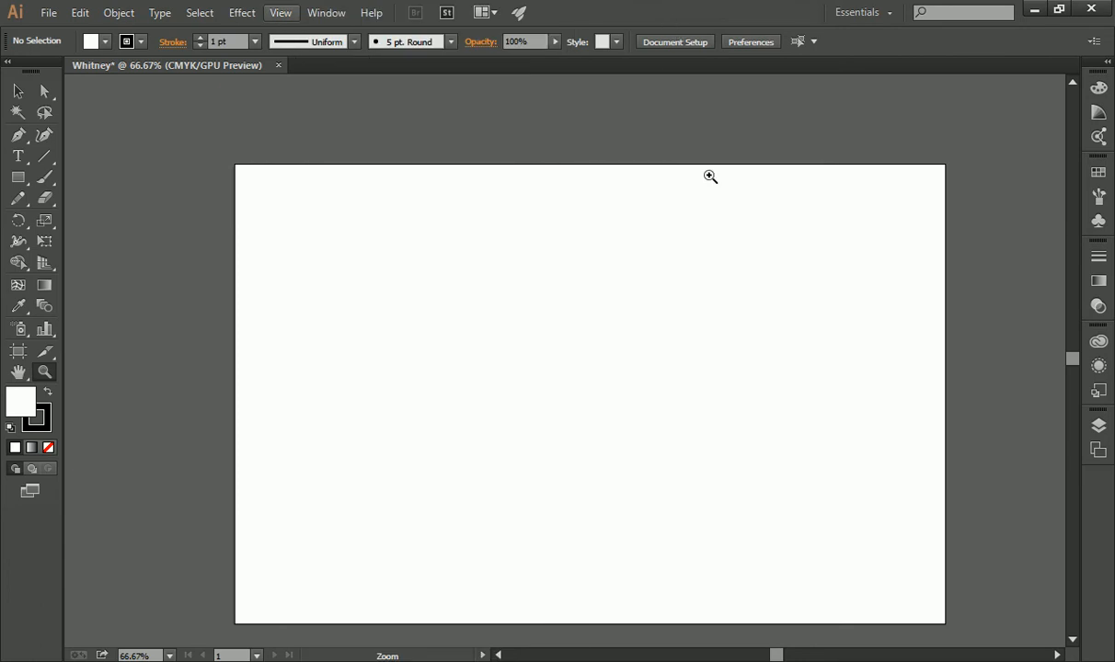
pyautogui.scroll(-2, 705, 159)
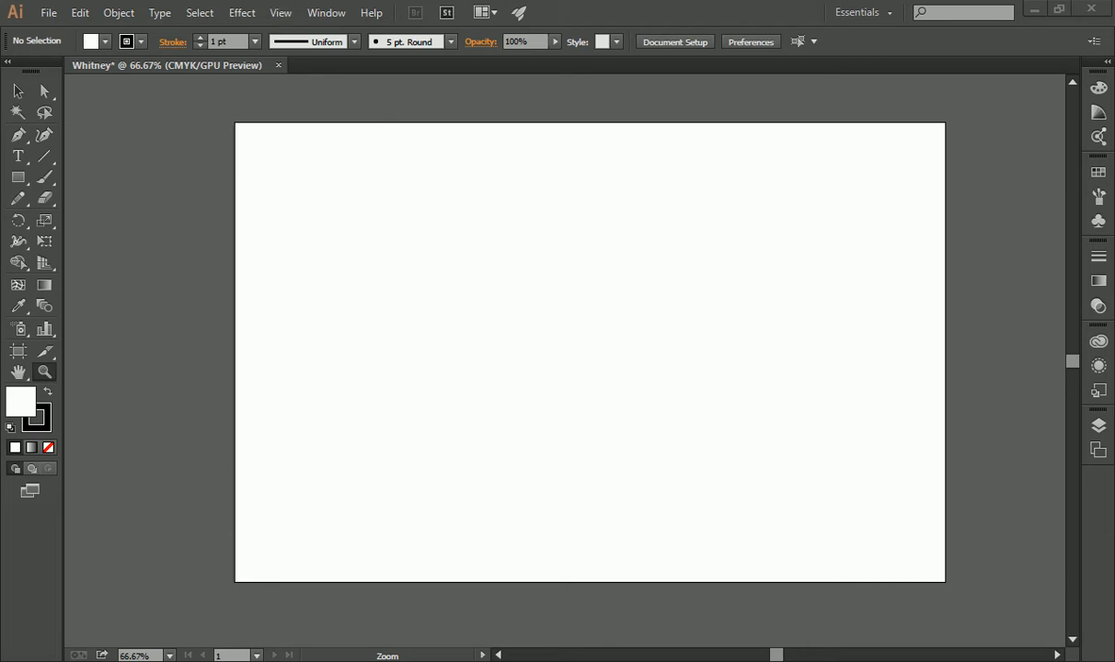
# Switch to the Whitney topography model in Rhinoceros and select the 2D contour drawing in the Top viewport
pyautogui.click(272, 557)
pyautogui.moveTo(774, 276); pyautogui.dragTo(756, 405)
pyautogui.doubleClick(127, 170)
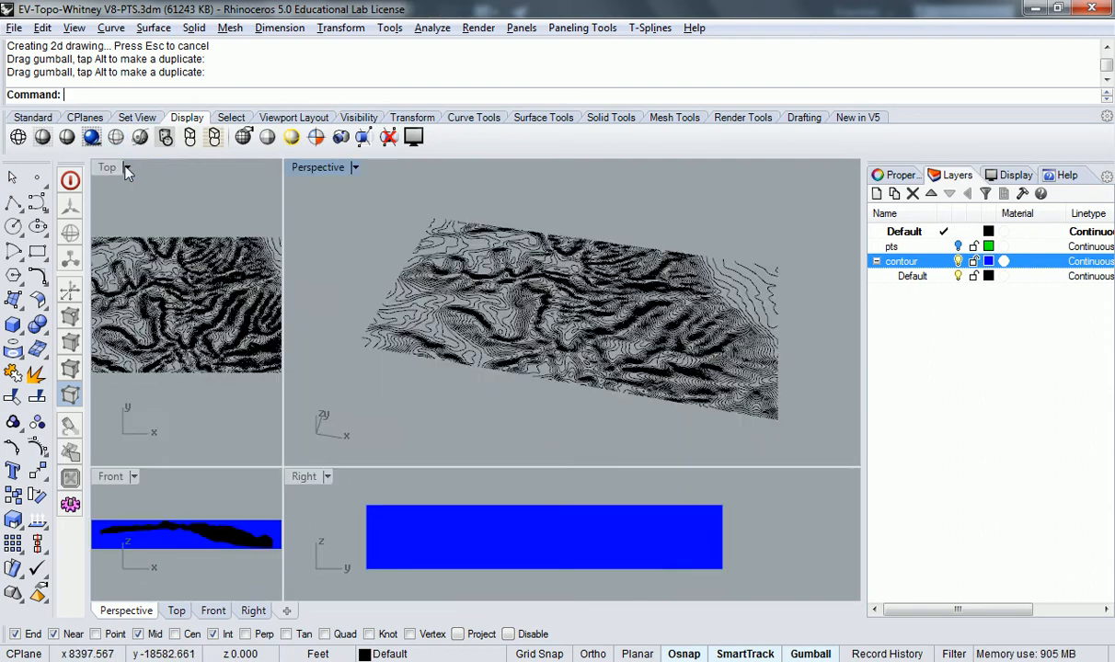
pyautogui.scroll(-6, 234, 262)
pyautogui.moveTo(193, 263); pyautogui.dragTo(138, 311)
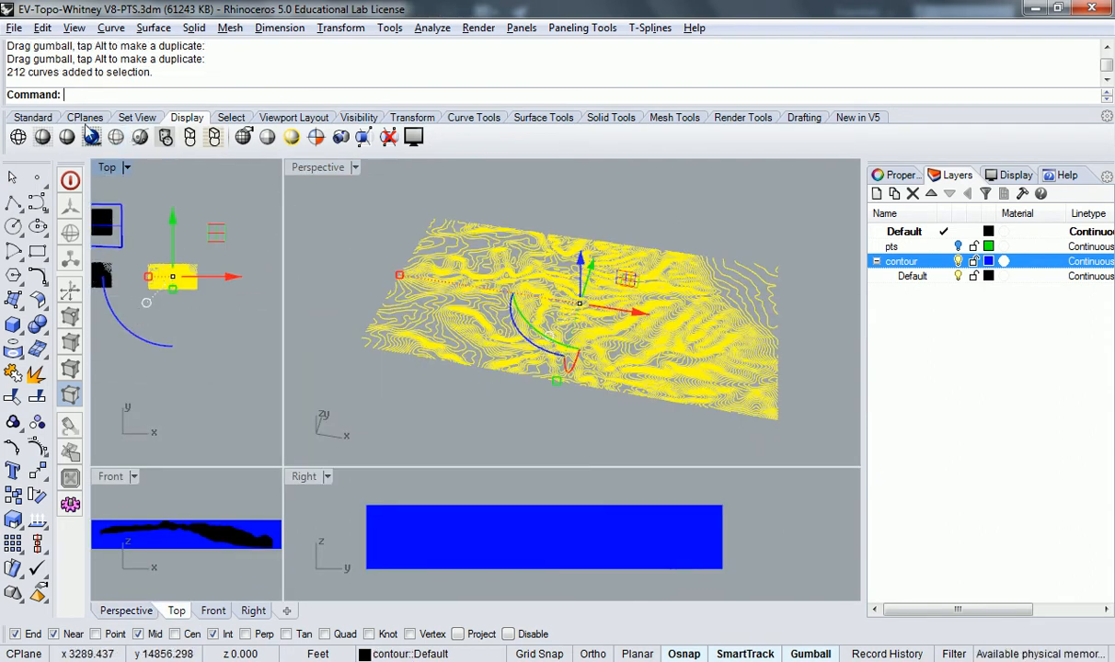
# Start exporting the selected contour curves and set the file type to Adobe Illustrator (*.ai)
pyautogui.click(14, 28)
pyautogui.click(70, 252)
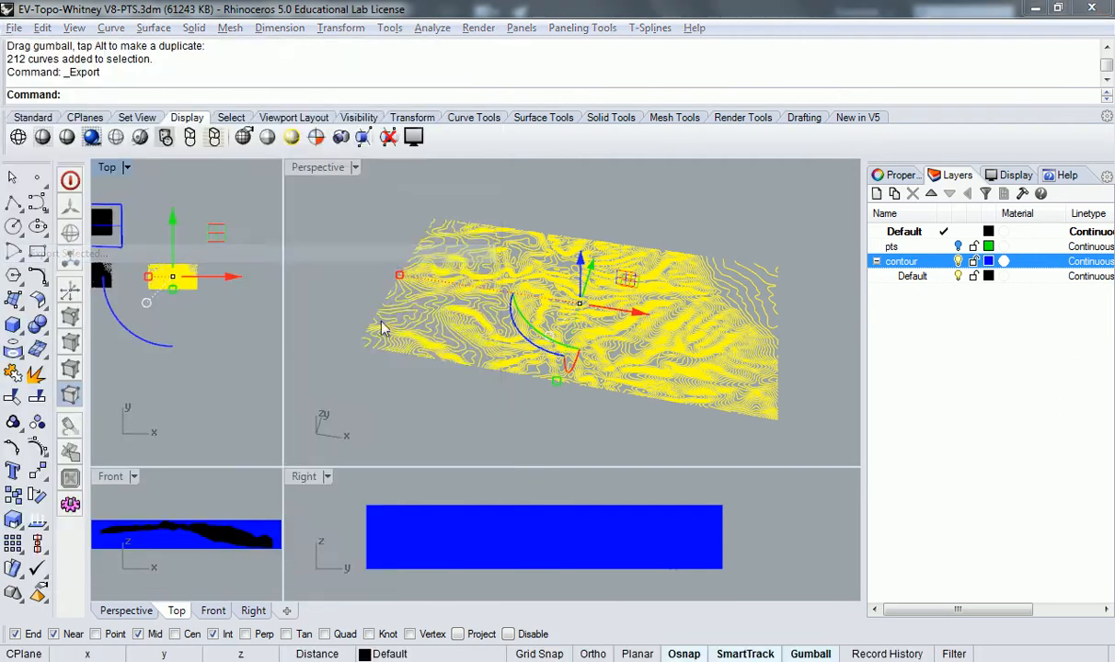
pyautogui.click(530, 459)
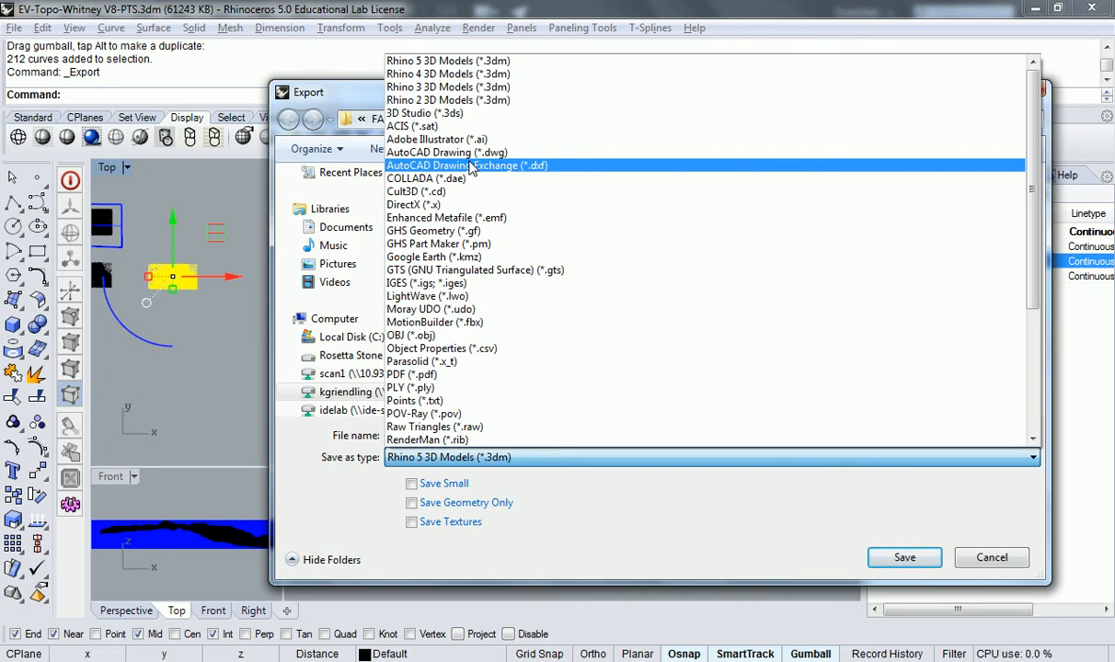
pyautogui.click(442, 141)
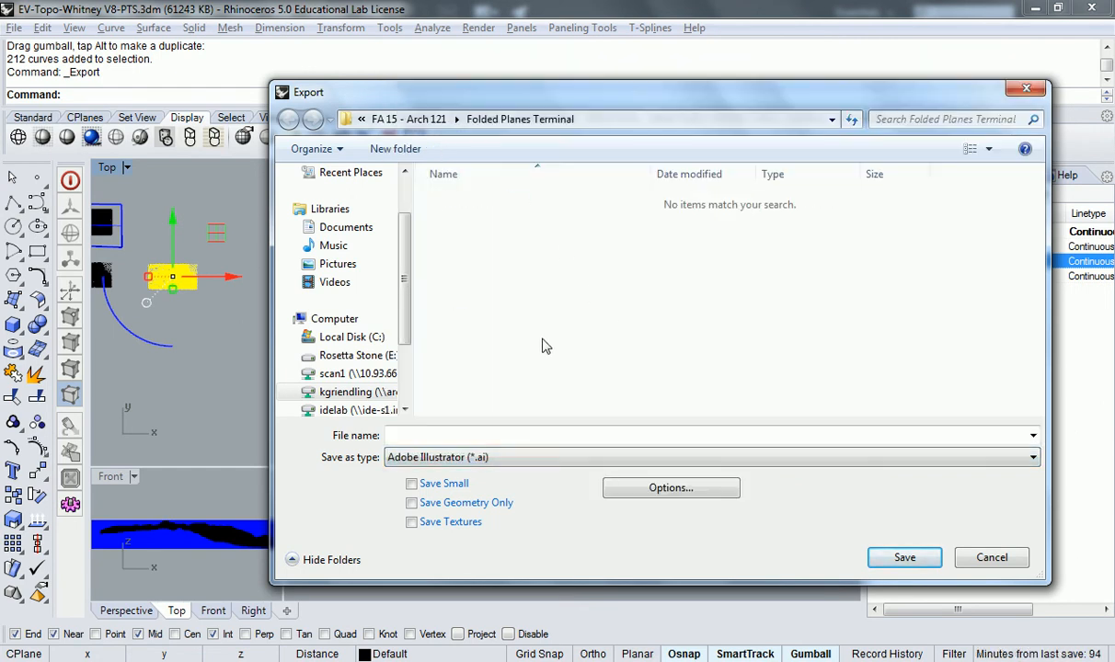
# Browse the network drives and choose the FA 15 - Arch 121 folder as the export location
pyautogui.click(532, 433)
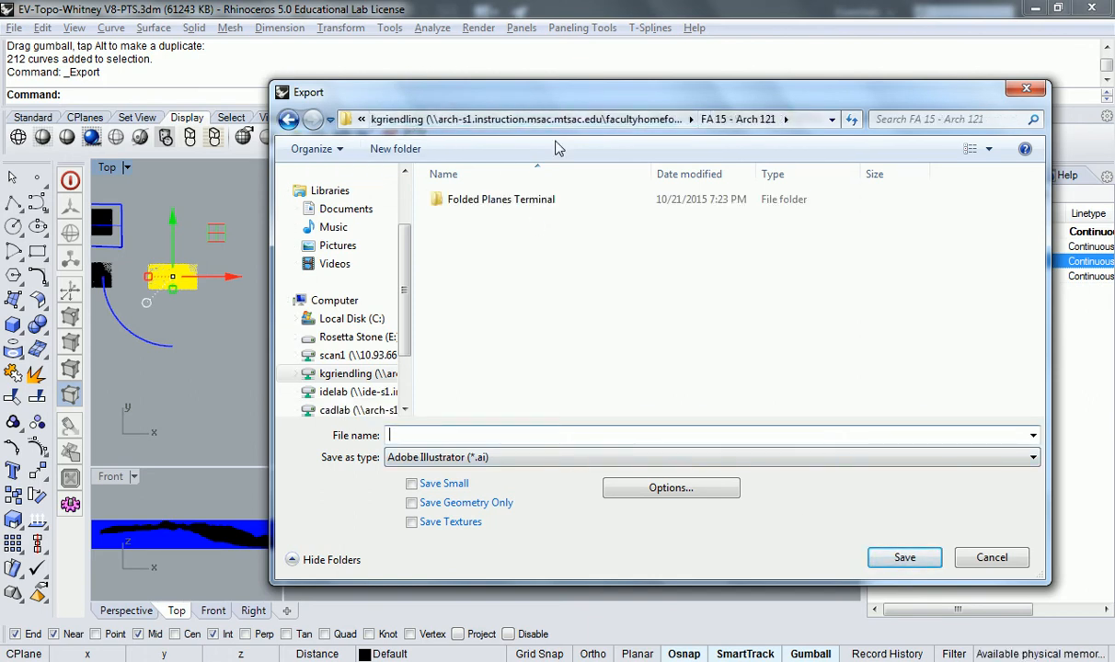
pyautogui.click(600, 118)
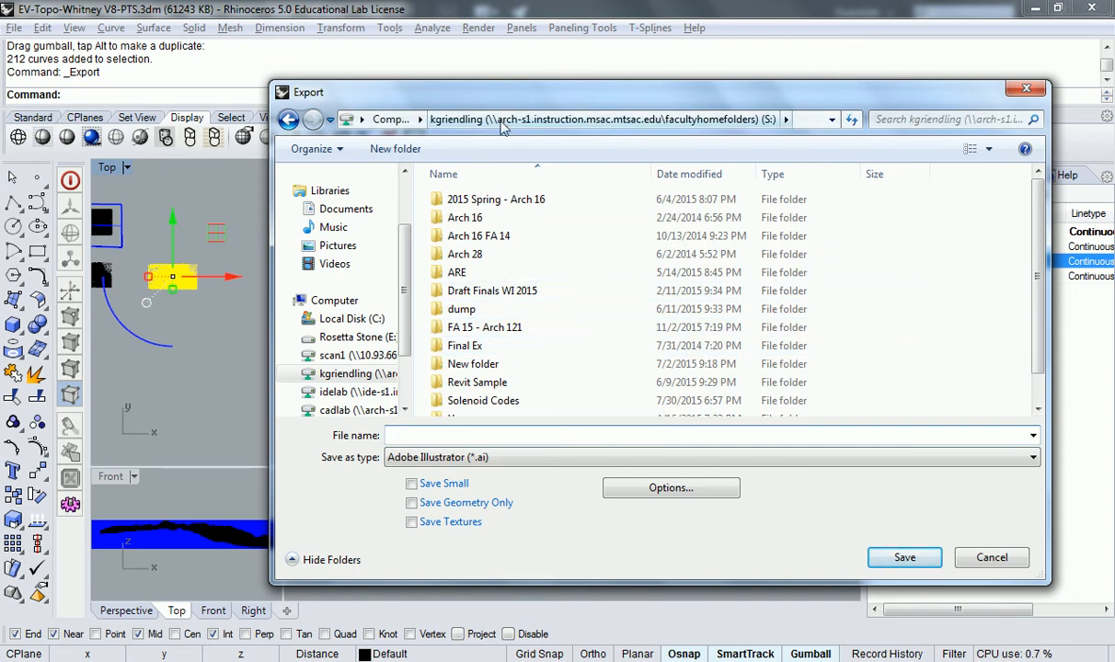
pyautogui.click(391, 119)
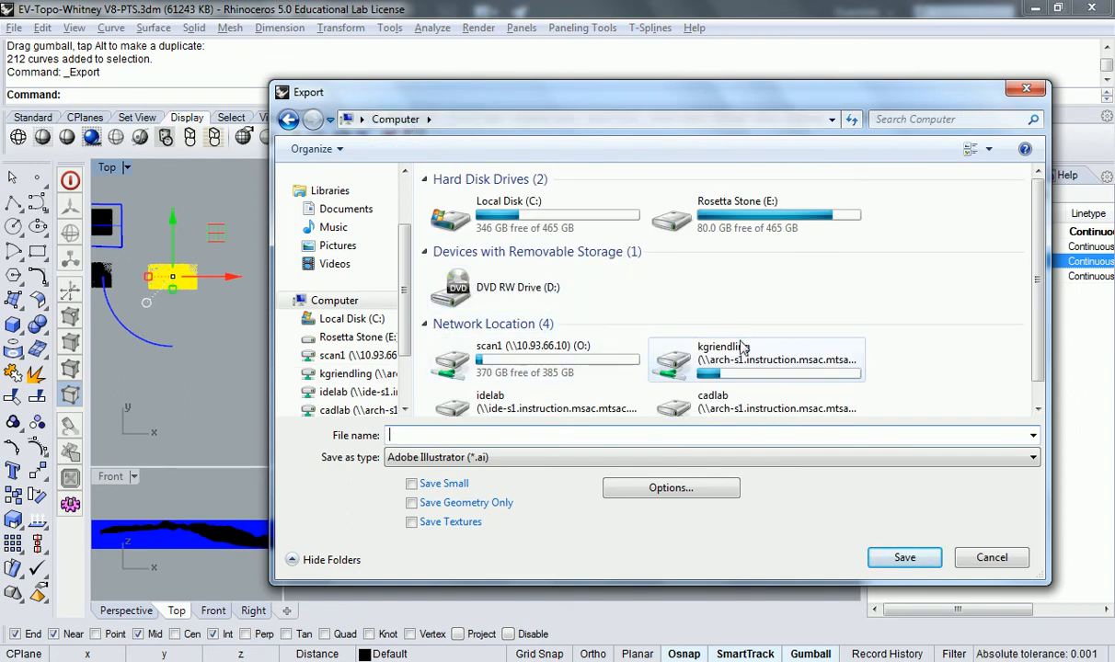
pyautogui.scroll(-1, 736, 341)
pyautogui.doubleClick(653, 385)
pyautogui.click(653, 328)
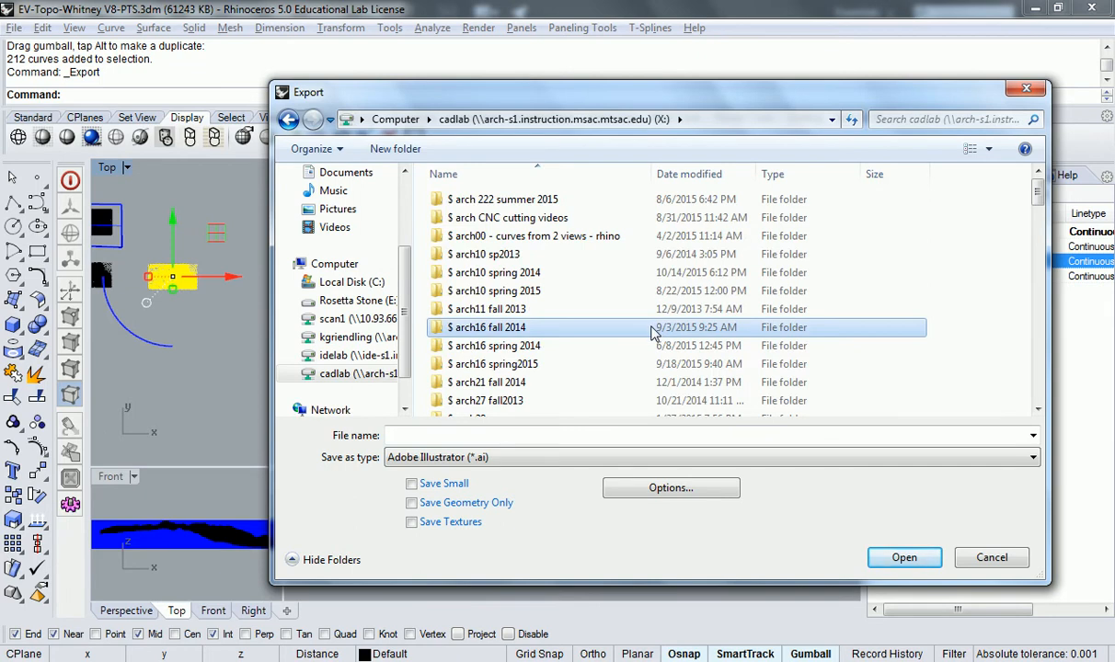
pyautogui.click(396, 119)
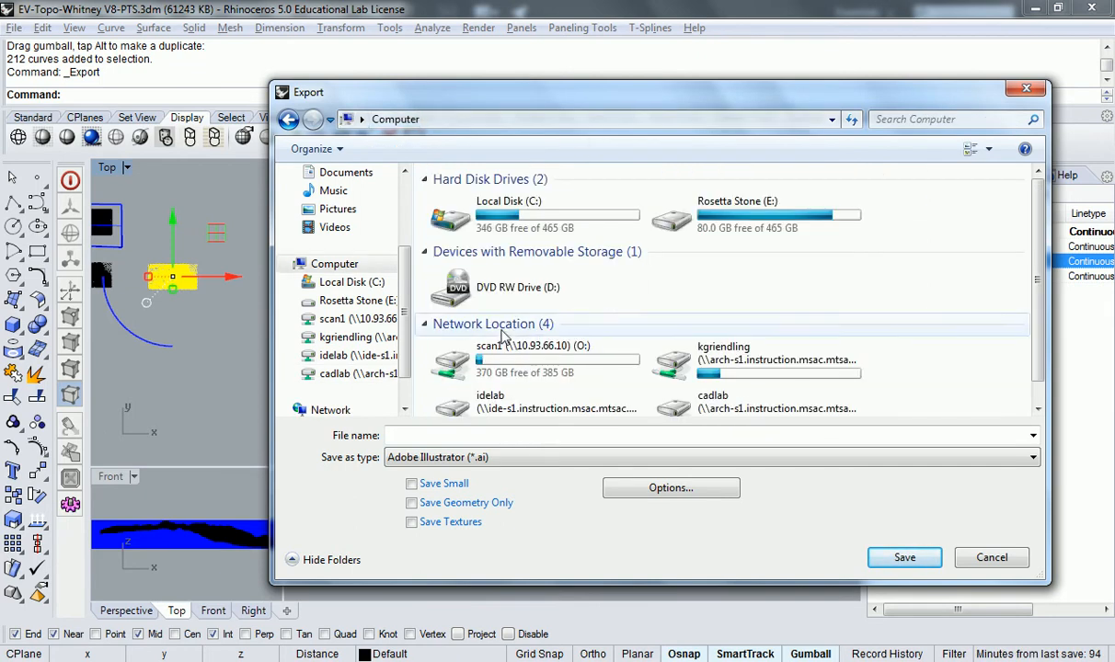
pyautogui.doubleClick(666, 339)
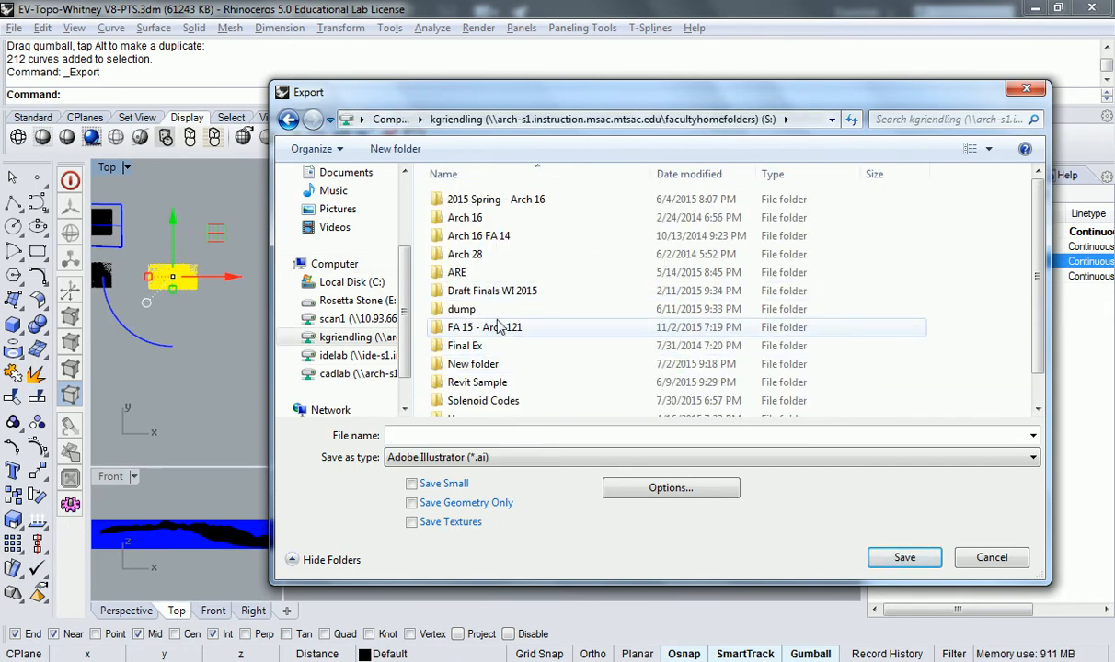
pyautogui.doubleClick(435, 324)
# Try to export the contours as Whitney-Contour using a snapshot of the current view and RGB colour
pyautogui.click(482, 434)
pyautogui.write('Whitney')
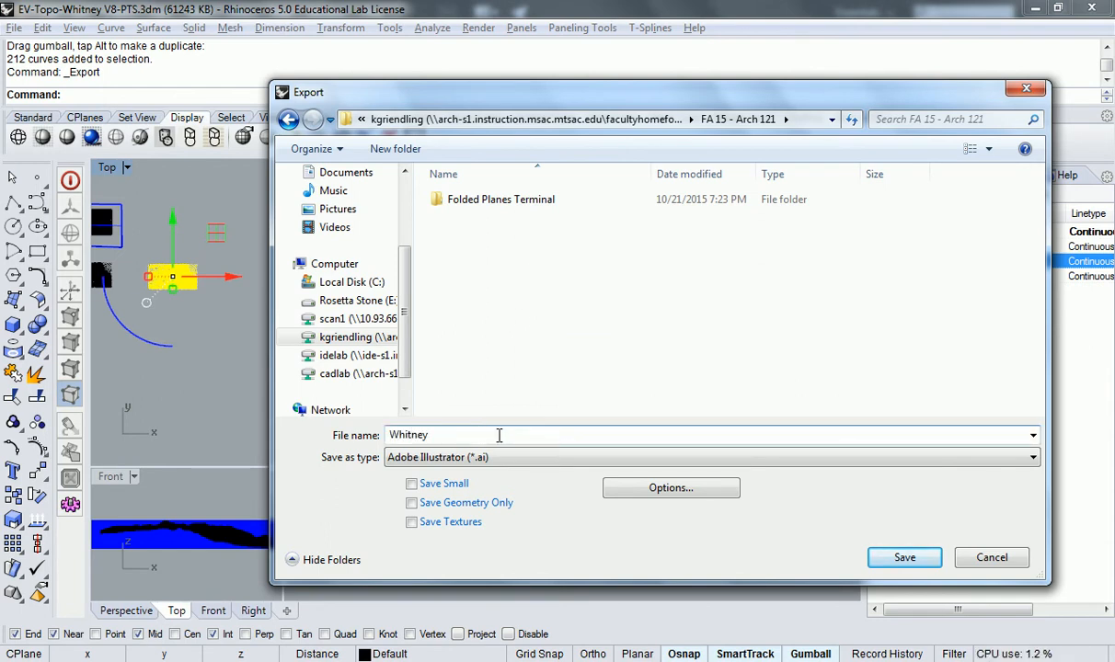
pyautogui.write('-Contour')
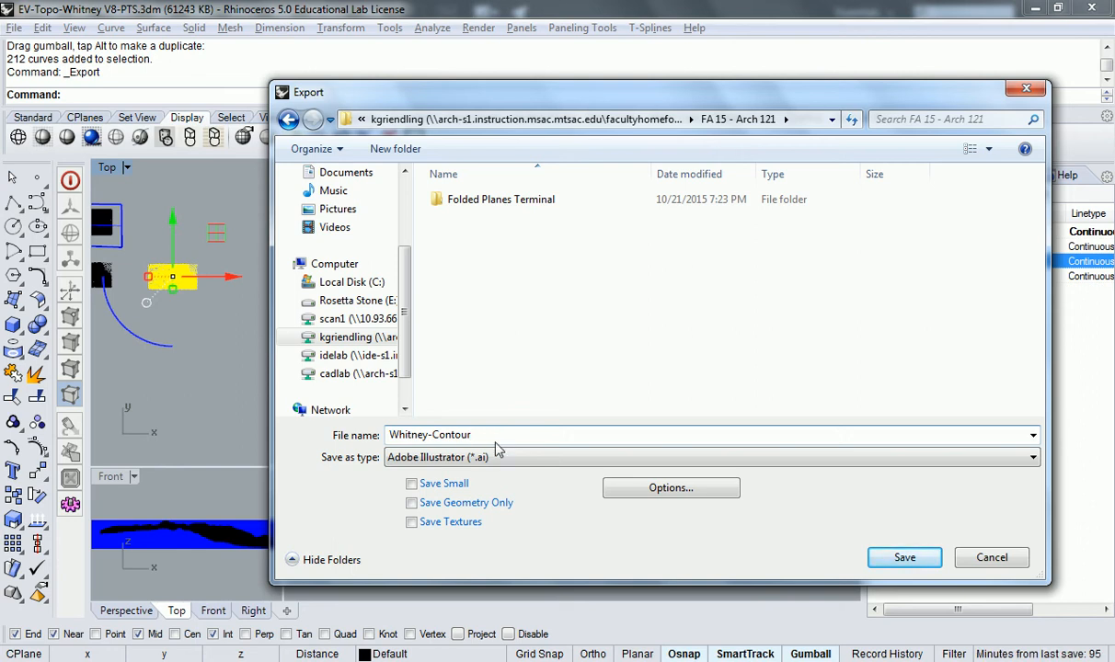
pyautogui.click(901, 557)
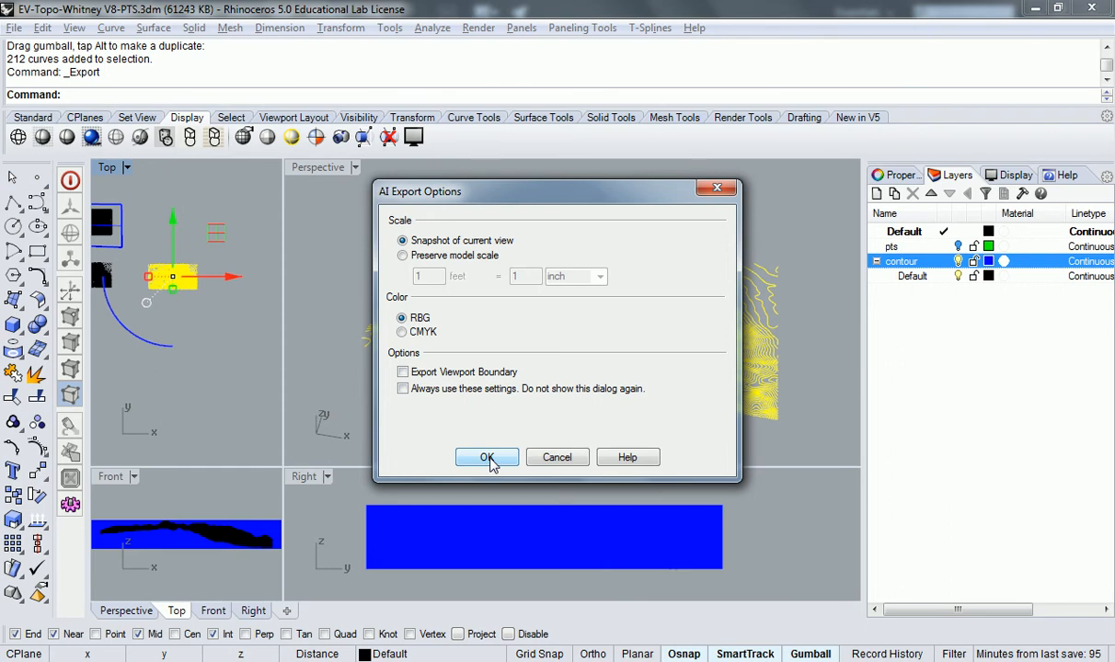
pyautogui.click(487, 458)
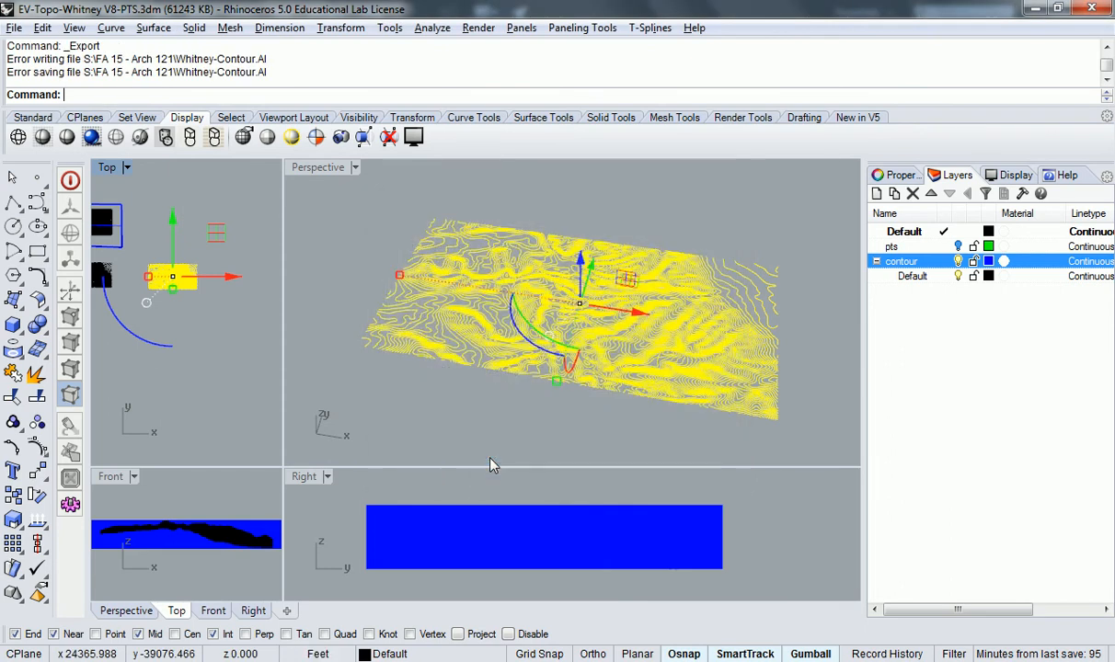
# Maximize the Top viewport and export the selected contours as Whitney-Contour in Illustrator format, using the current-view snapshot and RGB options
pyautogui.doubleClick(108, 171)
pyautogui.click(14, 28)
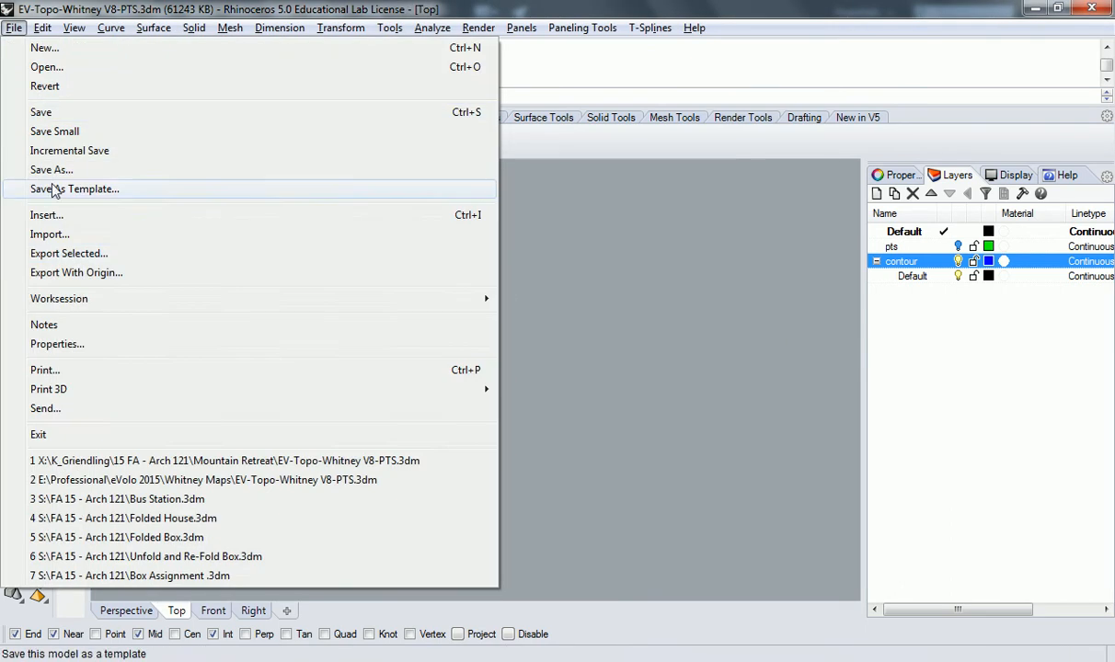
pyautogui.click(83, 253)
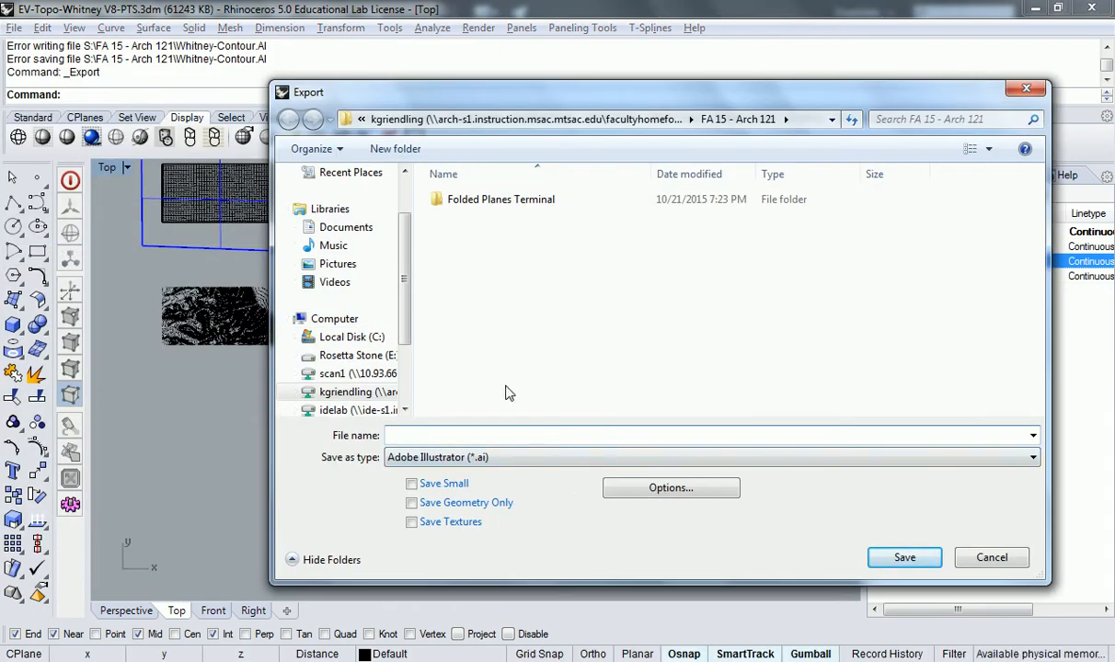
pyautogui.write('Whitney-Contour')
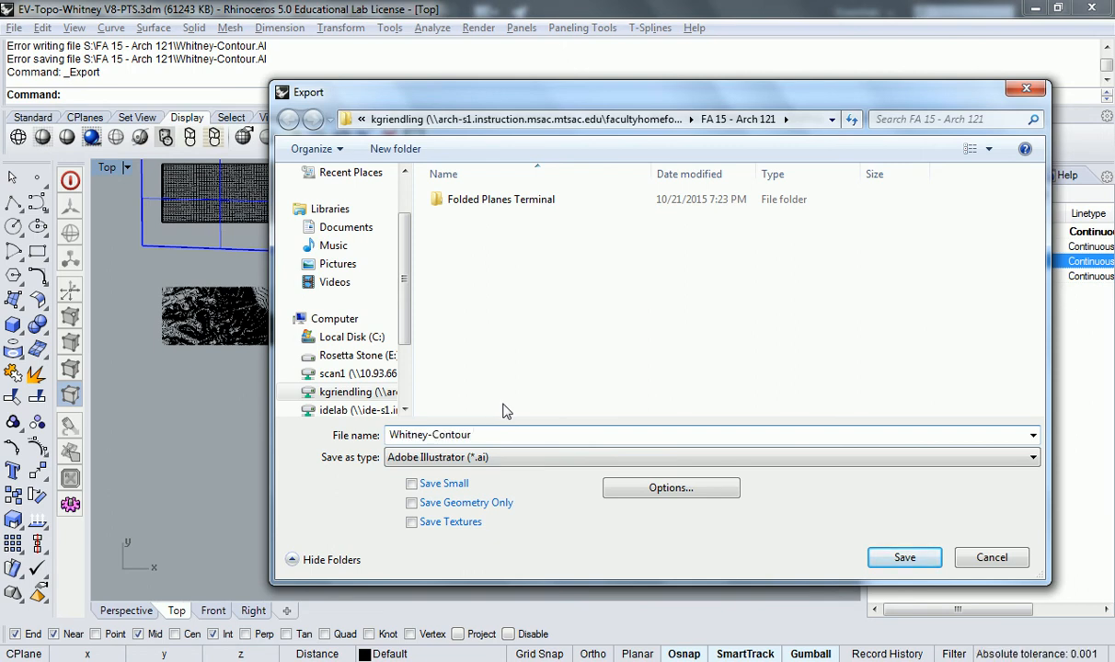
pyautogui.click(903, 558)
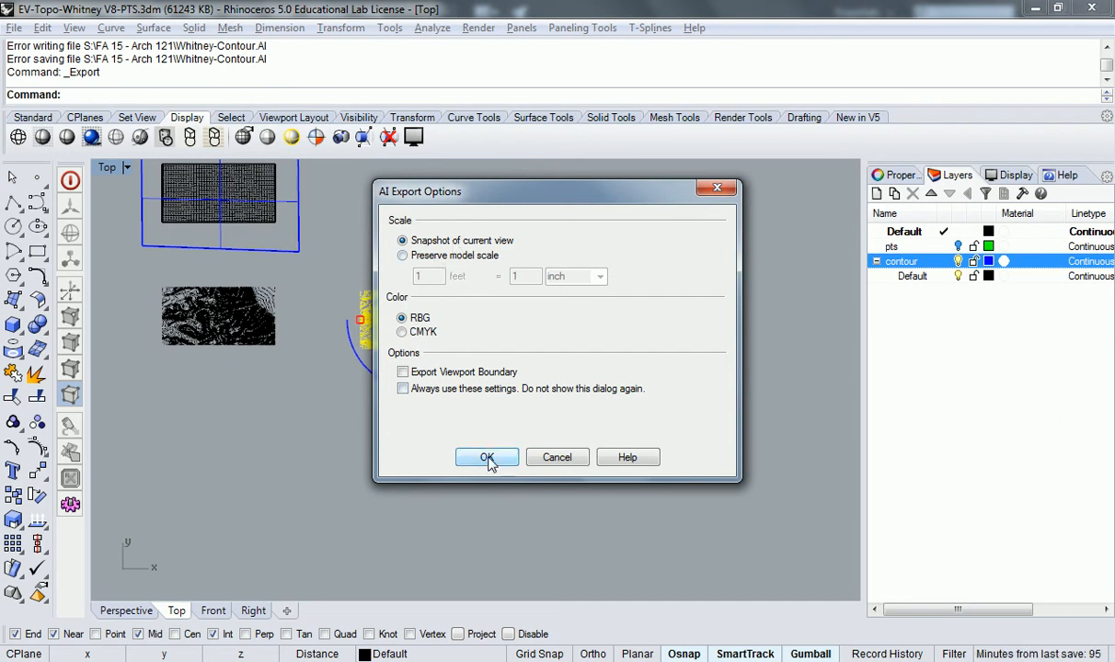
pyautogui.click(487, 459)
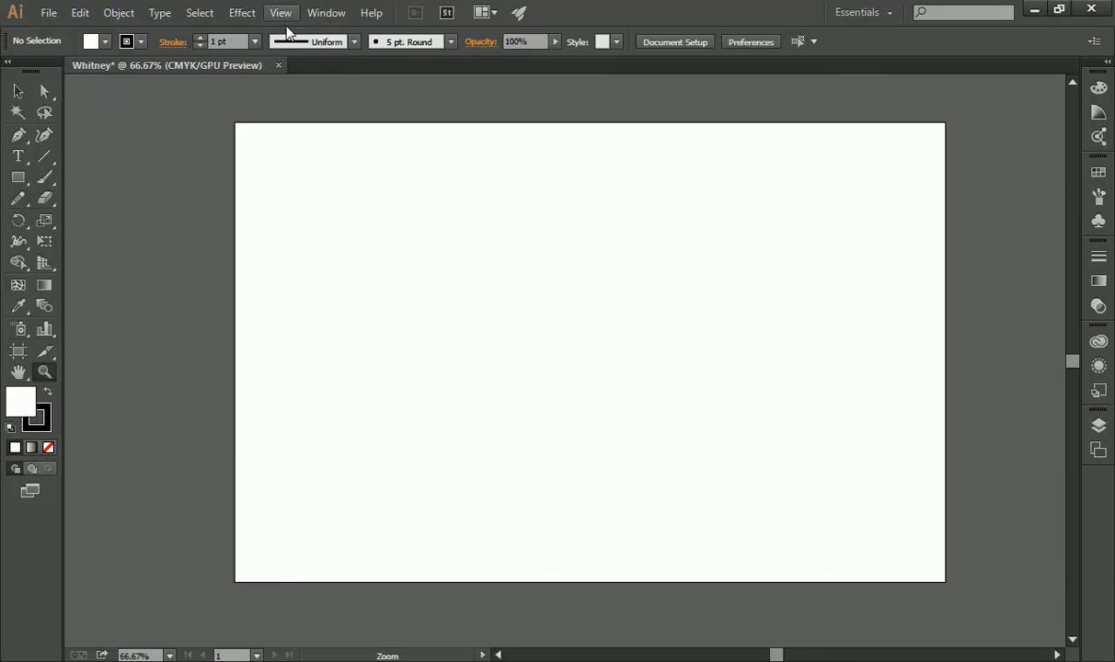
# Switch to Illustrator and browse for a file to open in the FA 15 - Arch 121 folder
pyautogui.click(48, 12)
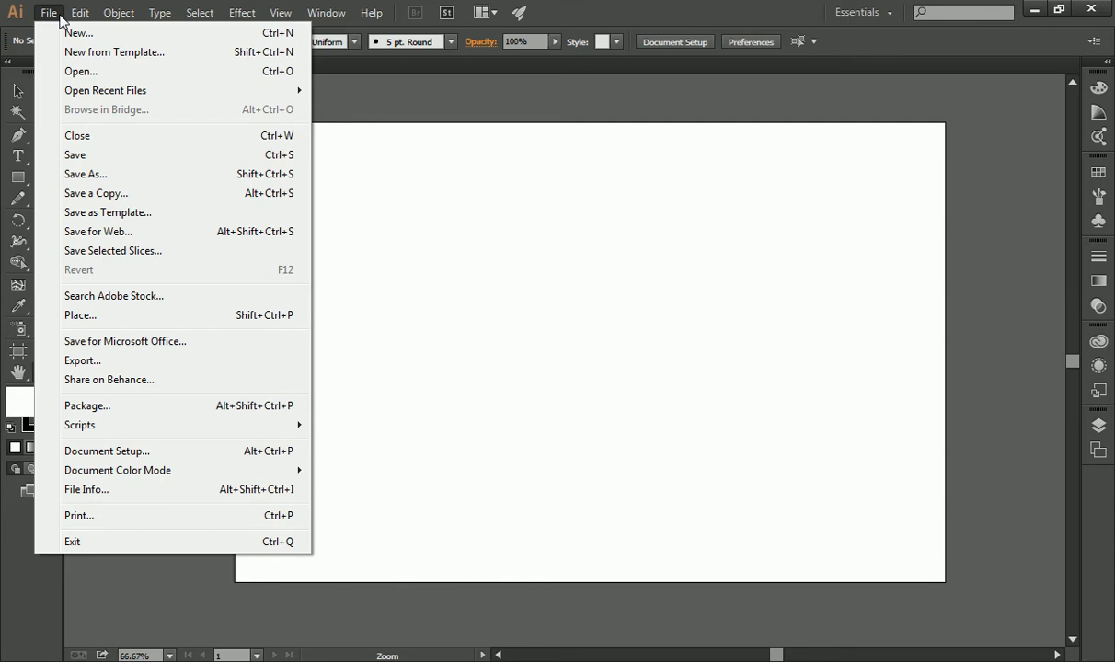
pyautogui.click(99, 70)
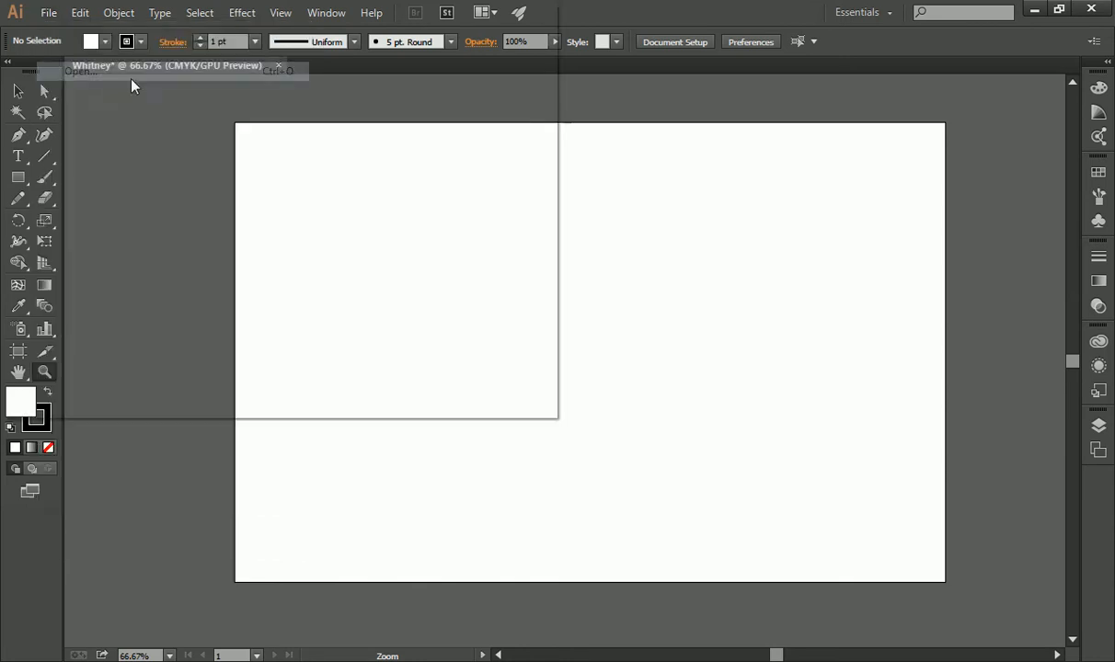
pyautogui.moveTo(136, 184); pyautogui.dragTo(136, 266)
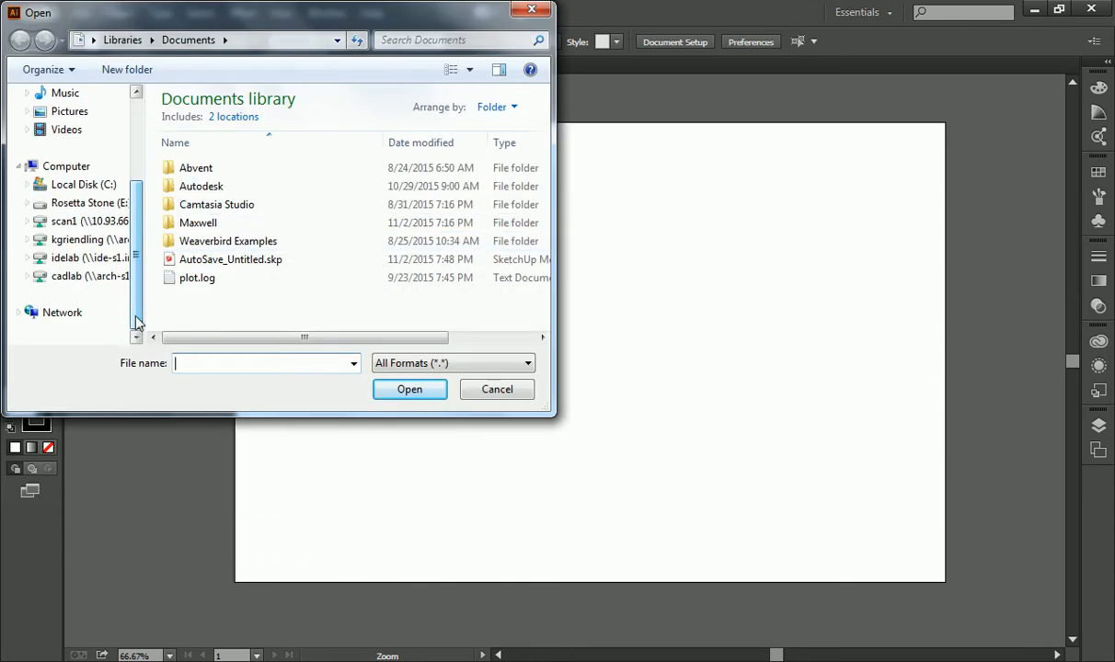
pyautogui.click(93, 279)
pyautogui.click(285, 223)
pyautogui.scroll(-4, 293, 231)
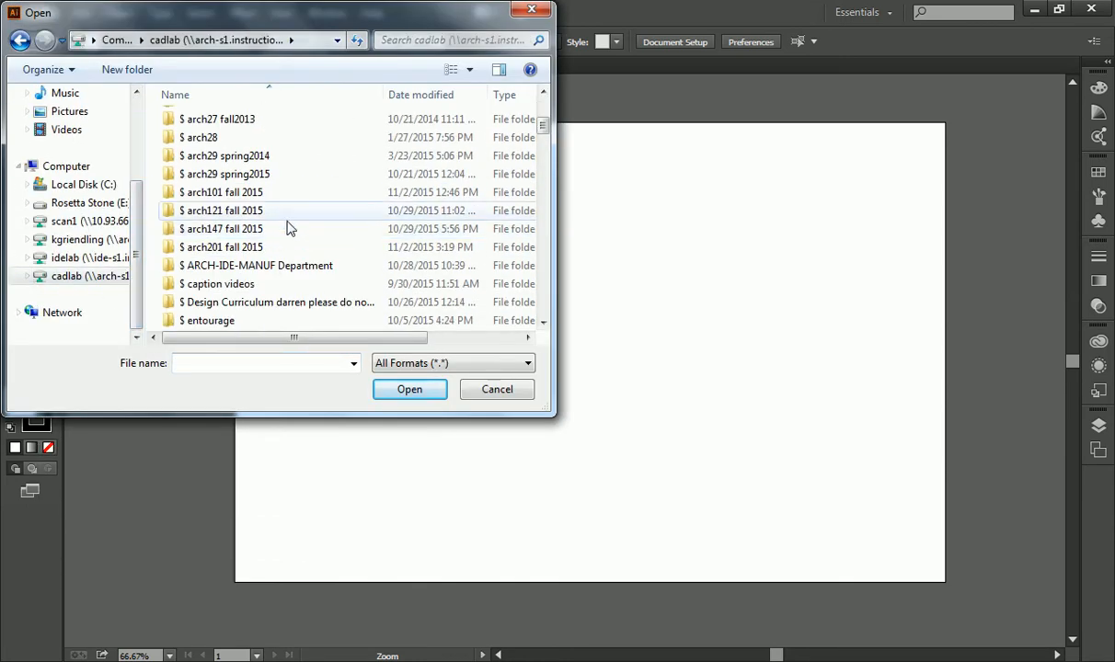
pyautogui.scroll(2, 281, 184)
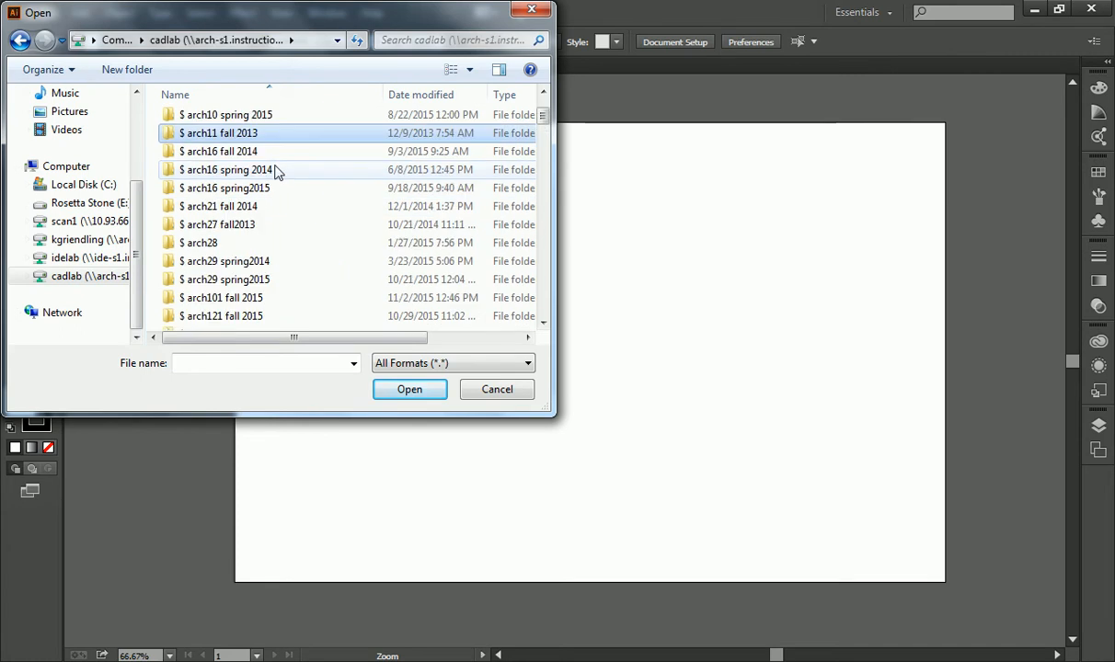
pyautogui.click(81, 241)
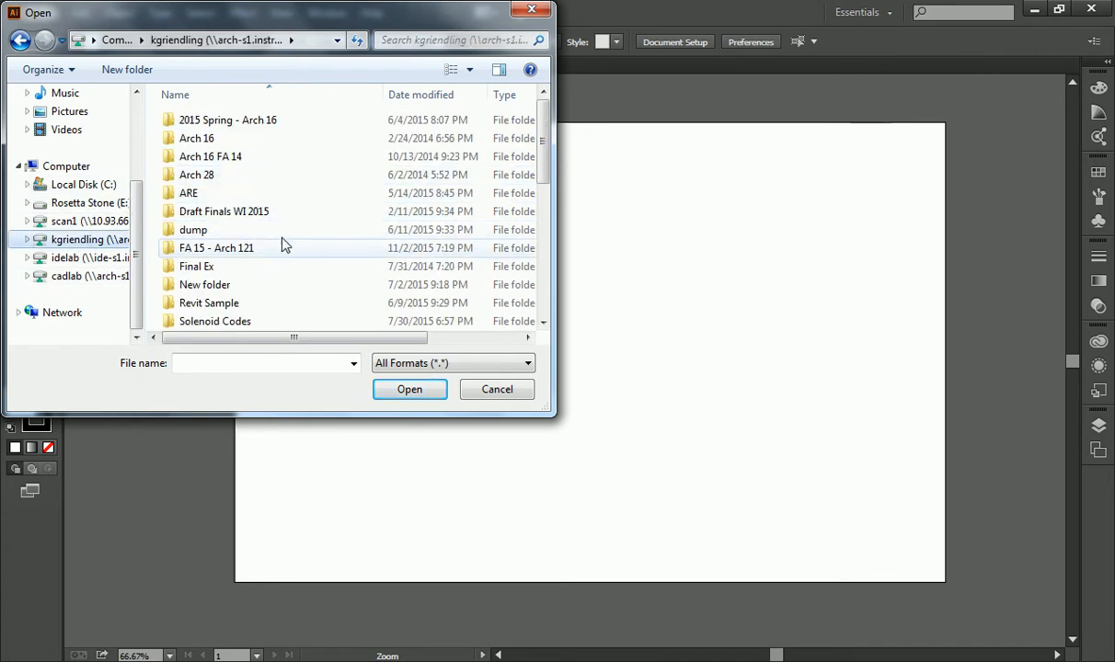
pyautogui.doubleClick(270, 255)
# Open the exported Whitney-Contour.AI file from the folder
pyautogui.click(321, 265)
pyautogui.scroll(-5, 317, 265)
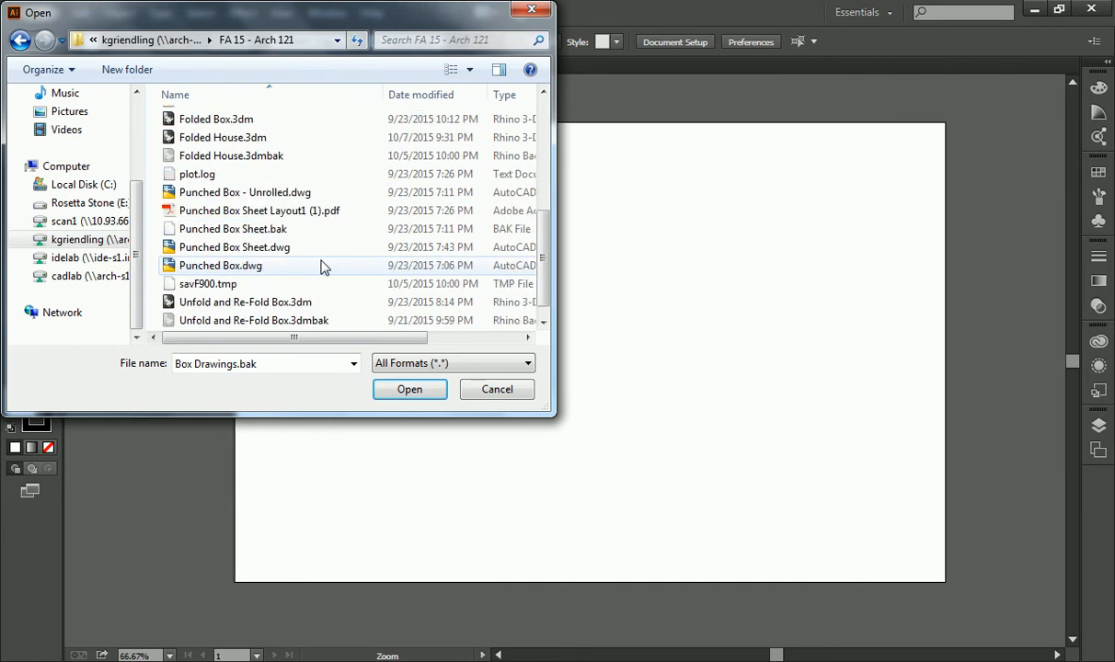
pyautogui.scroll(-1, 315, 265)
pyautogui.click(276, 319)
pyautogui.click(409, 389)
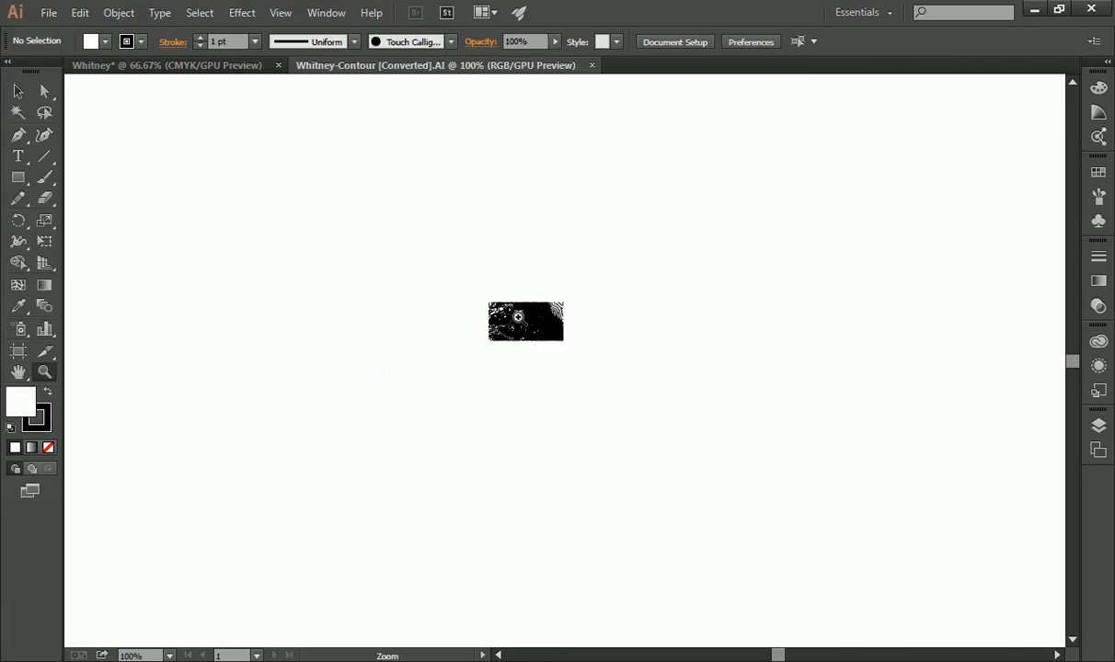
# Examine the contour linework up close and at 150%, and compare its document with the blank Whitney artboard
pyautogui.scroll(-1, 535, 350)
pyautogui.click(531, 320)
pyautogui.click(572, 382)
pyautogui.click(552, 322)
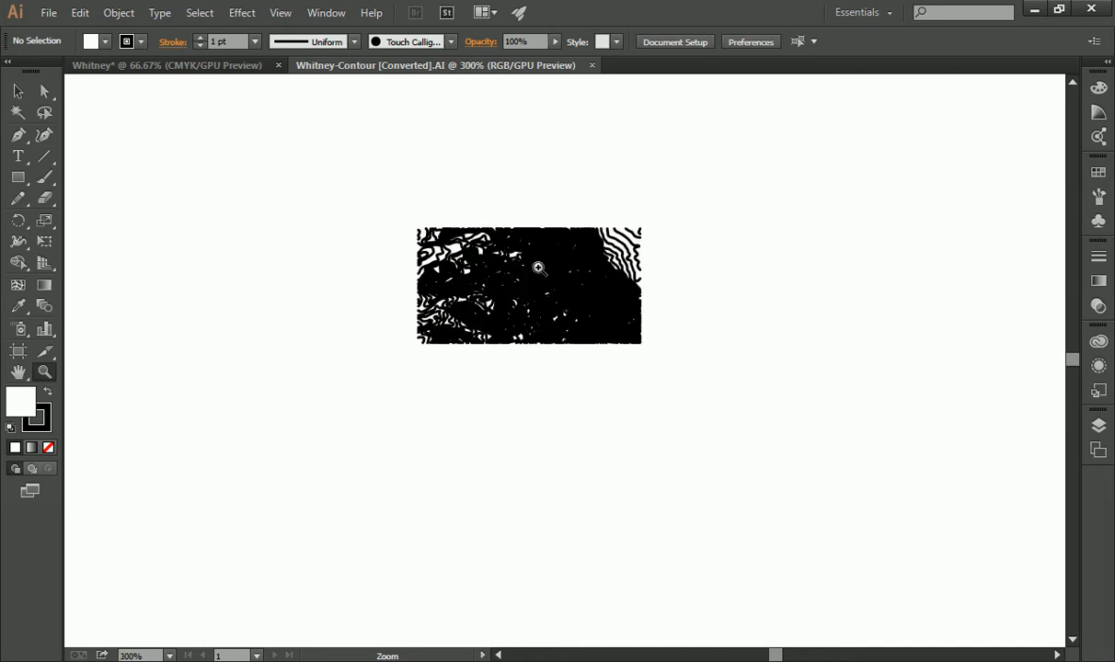
pyautogui.click(529, 265)
pyautogui.keyDown('alt'); pyautogui.click(543, 353); pyautogui.keyUp('alt')
pyautogui.keyDown('alt'); pyautogui.click(528, 345); pyautogui.keyUp('alt')
pyautogui.keyDown('alt'); pyautogui.click(533, 347); pyautogui.keyUp('alt')
pyautogui.click(243, 68)
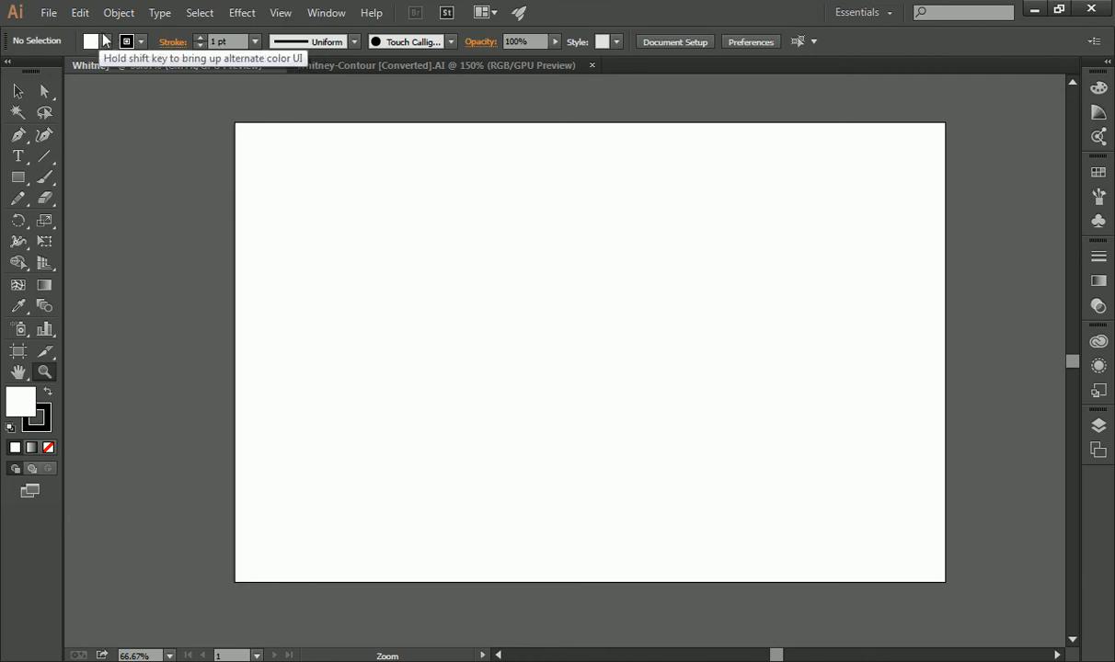
pyautogui.click(403, 69)
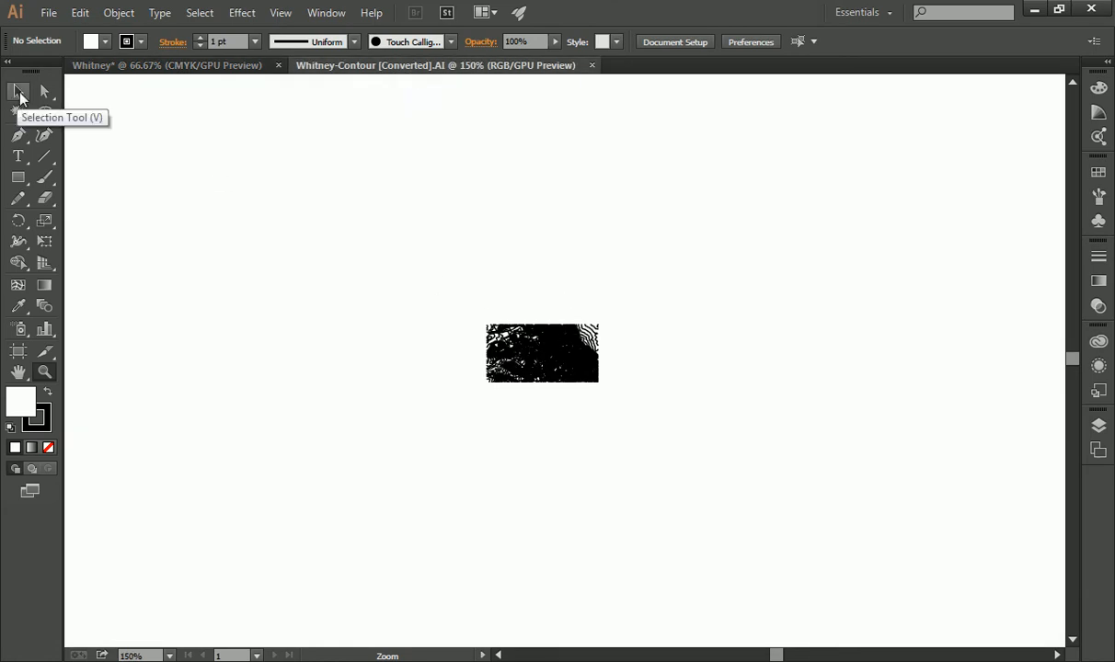
# Place the Whitney-Contour.AI file into the Whitney document
pyautogui.click(137, 66)
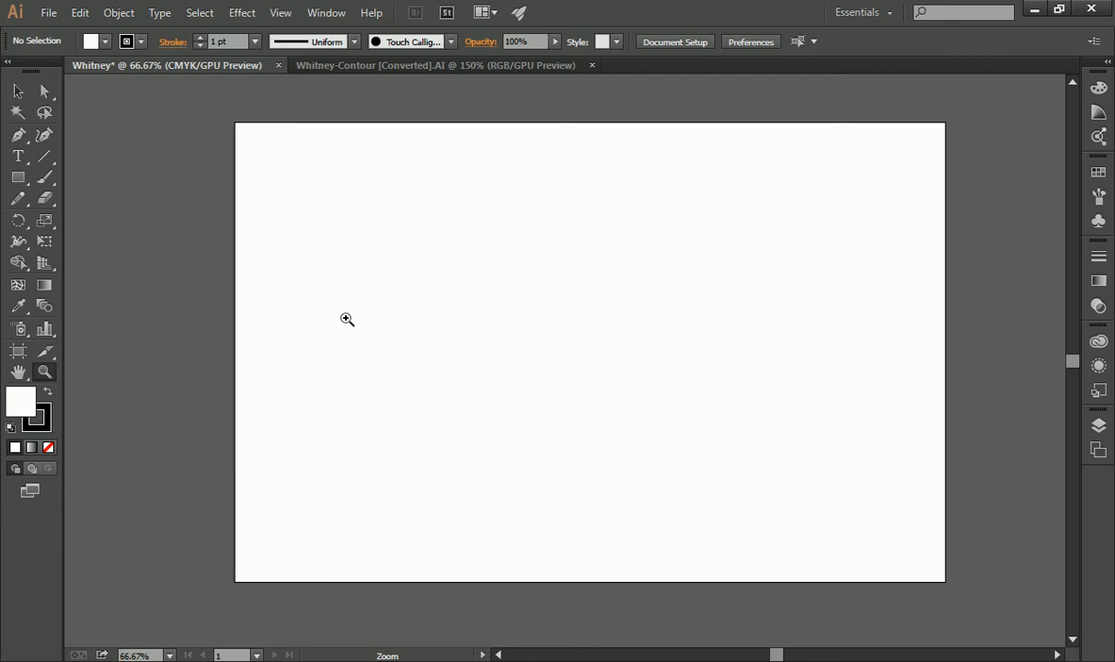
pyautogui.click(47, 13)
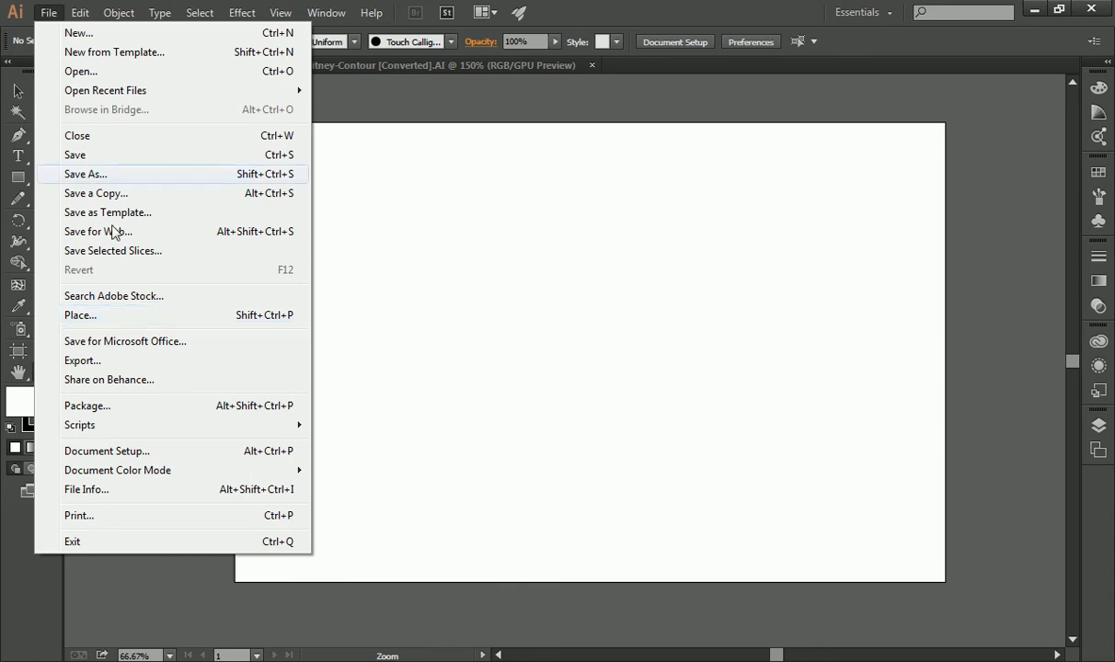
pyautogui.click(103, 315)
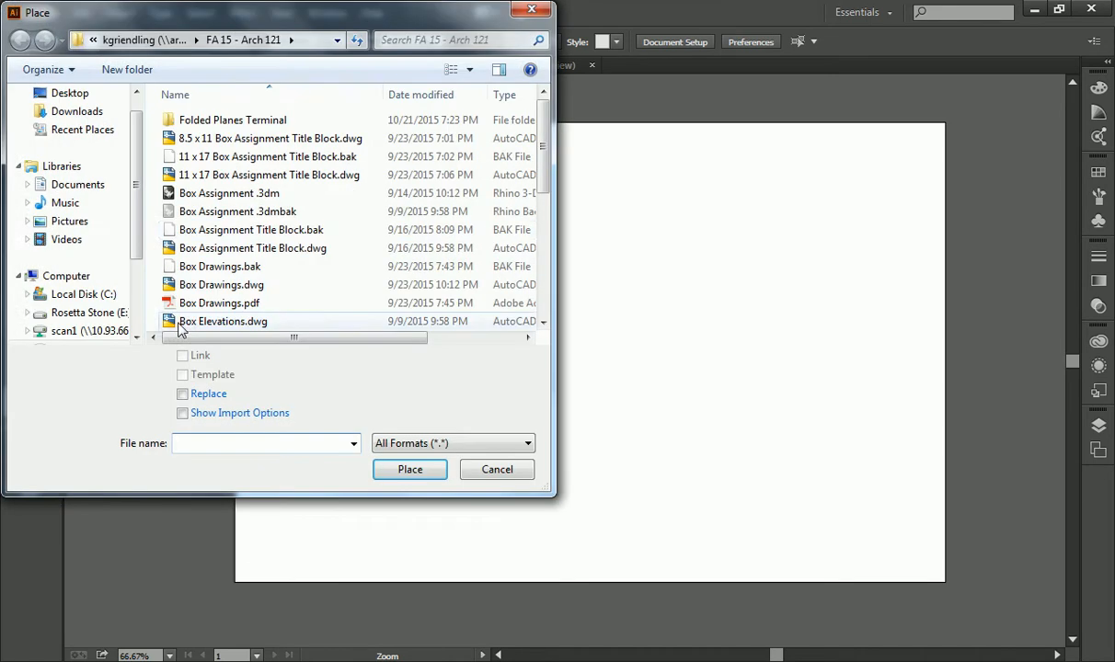
pyautogui.scroll(-5, 529, 306)
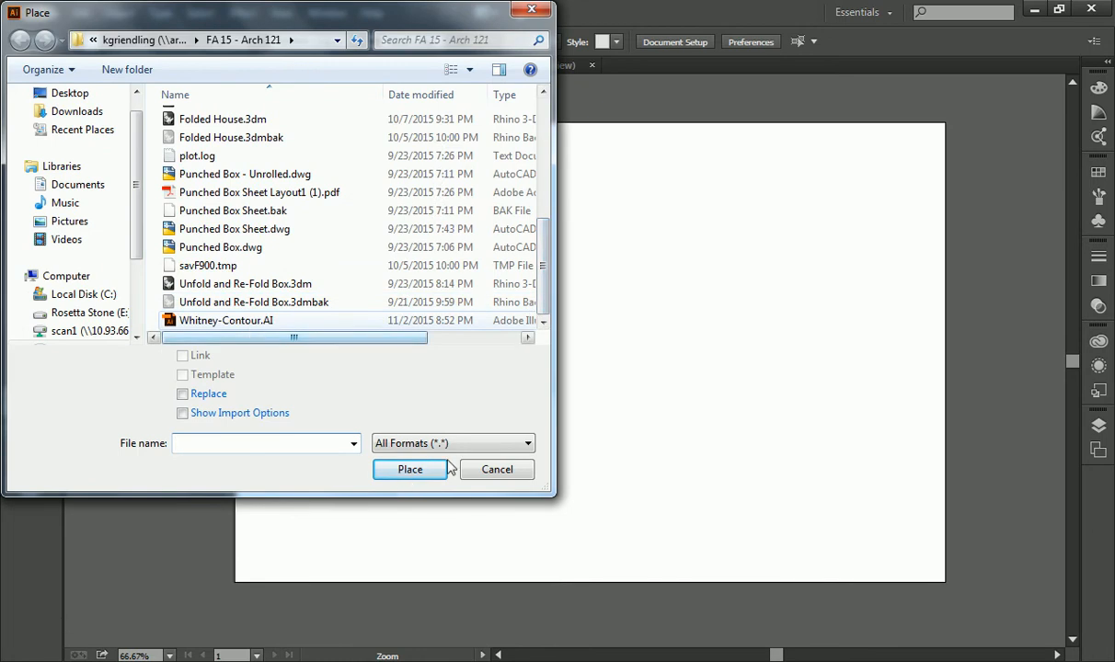
pyautogui.click(421, 474)
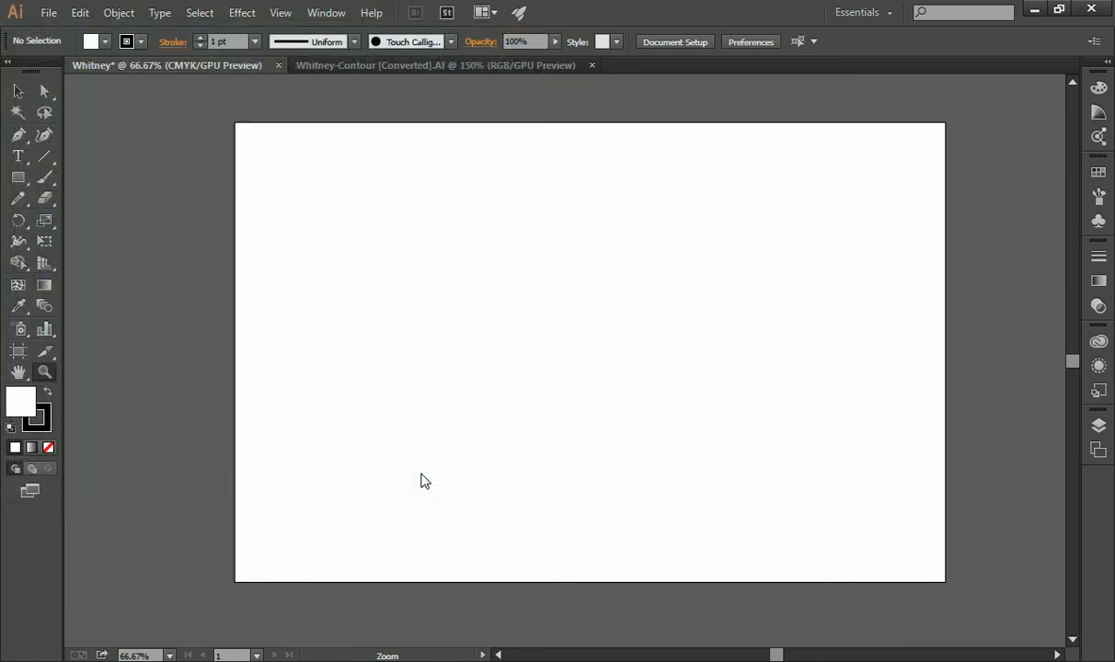
pyautogui.click(688, 362)
# Close the converted Whitney-Contour.AI document and return to the Whitney document
pyautogui.click(571, 68)
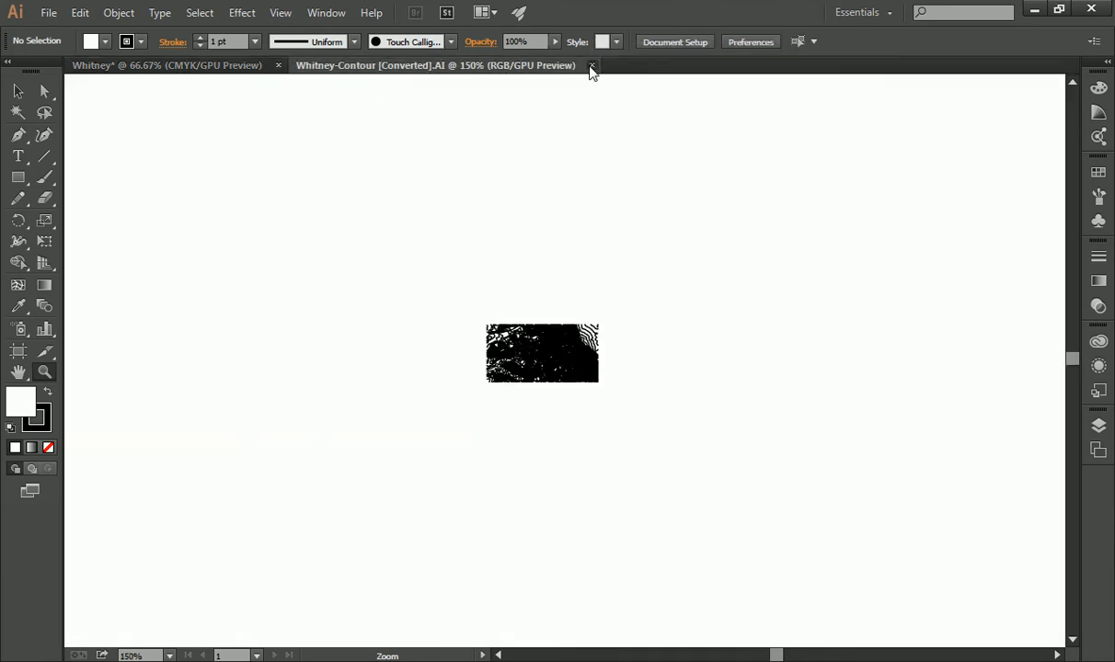
pyautogui.click(591, 68)
# Try to place the Whitney-Contour.AI file into the Whitney document again
pyautogui.click(49, 13)
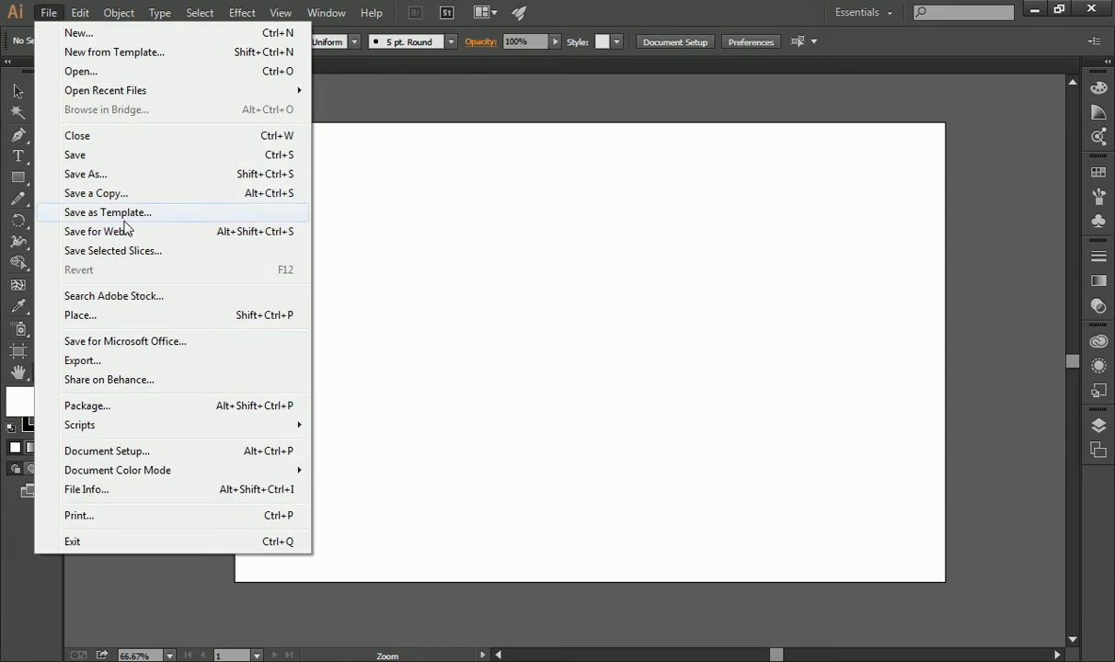
pyautogui.click(123, 315)
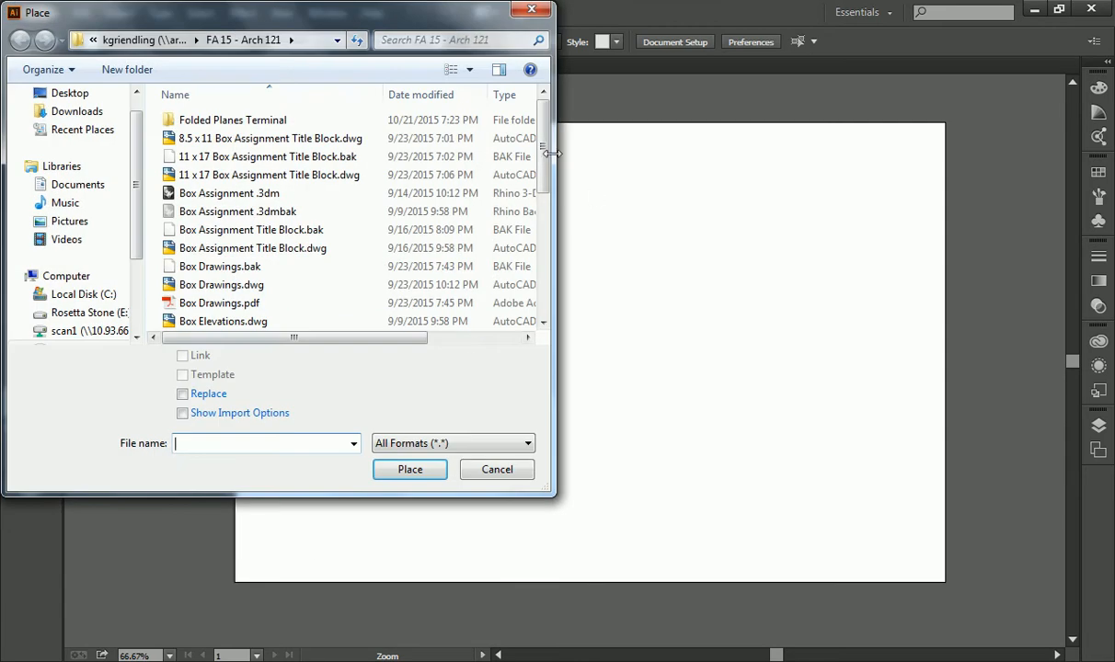
pyautogui.scroll(-5, 414, 152)
pyautogui.click(262, 320)
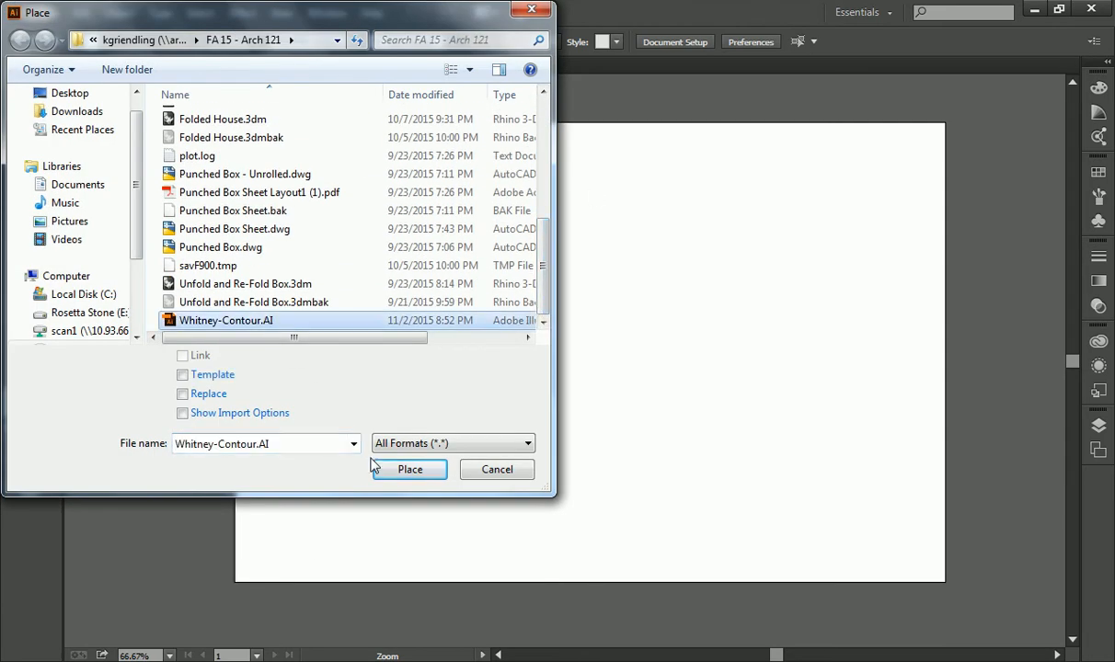
pyautogui.click(410, 469)
pyautogui.click(688, 363)
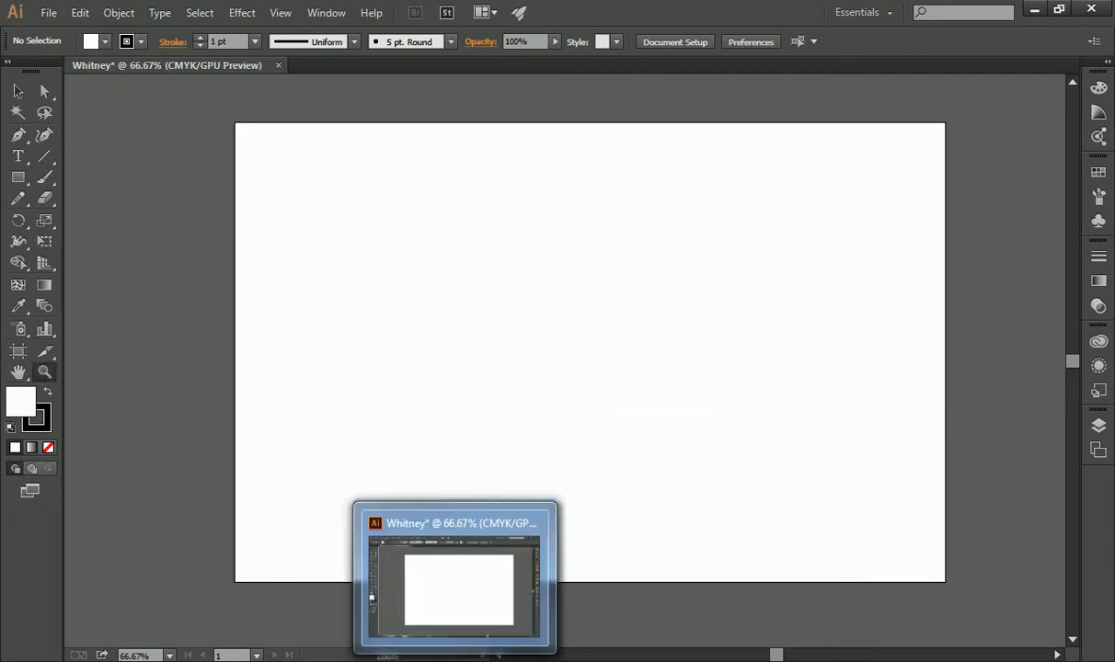
# Switch to the EV-Topo-Whitney V8-PTS.3dm model in Rhino and export the selected contours as an AutoCAD Drawing named Whitney-Contour, using the Default scheme
pyautogui.moveTo(397, 661)
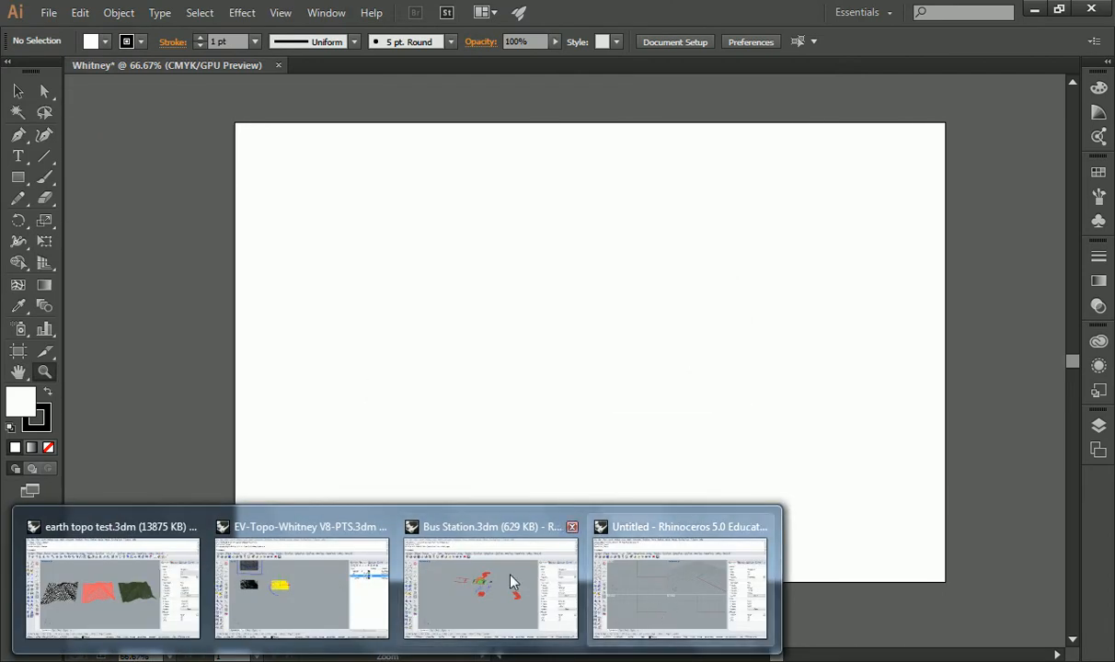
pyautogui.click(347, 550)
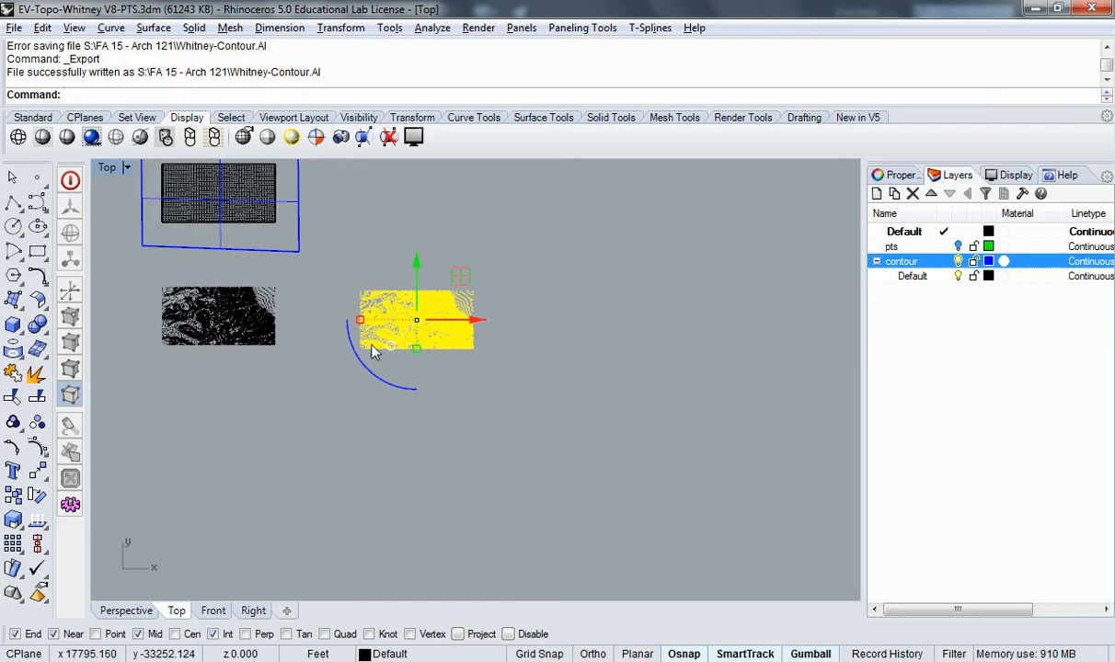
pyautogui.scroll(5, 393, 314)
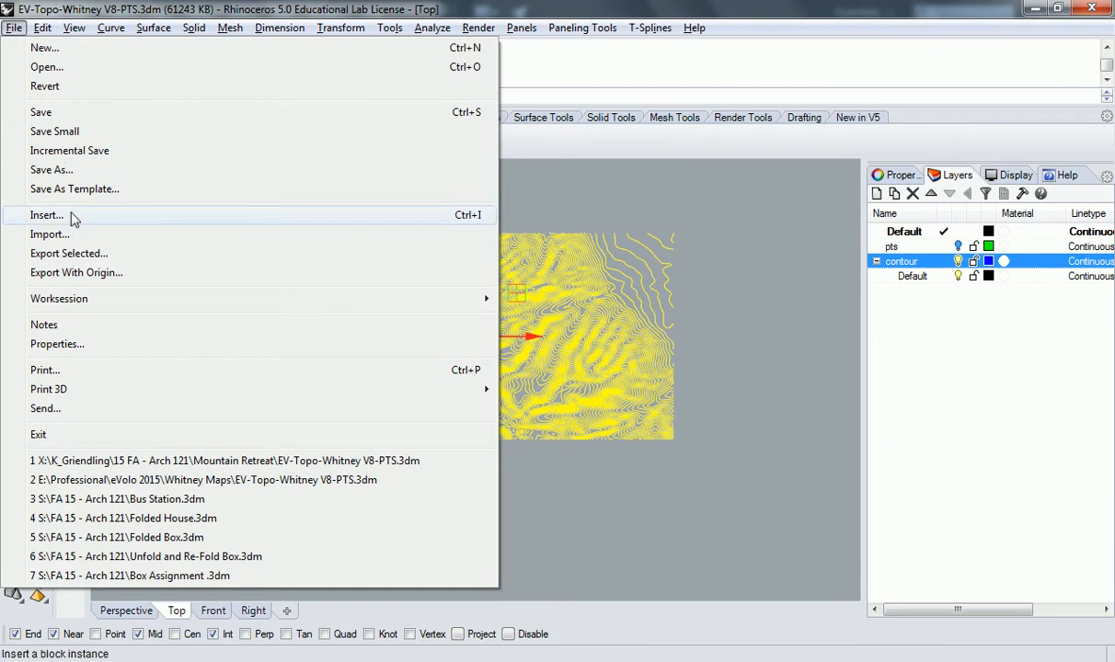
pyautogui.click(79, 257)
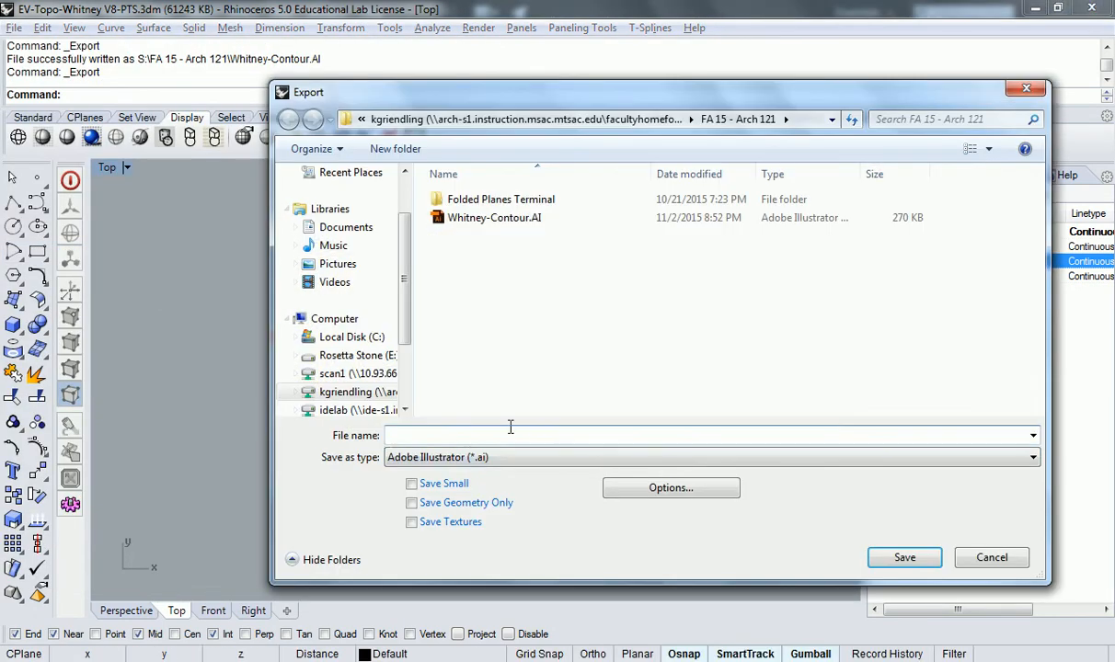
pyautogui.click(510, 458)
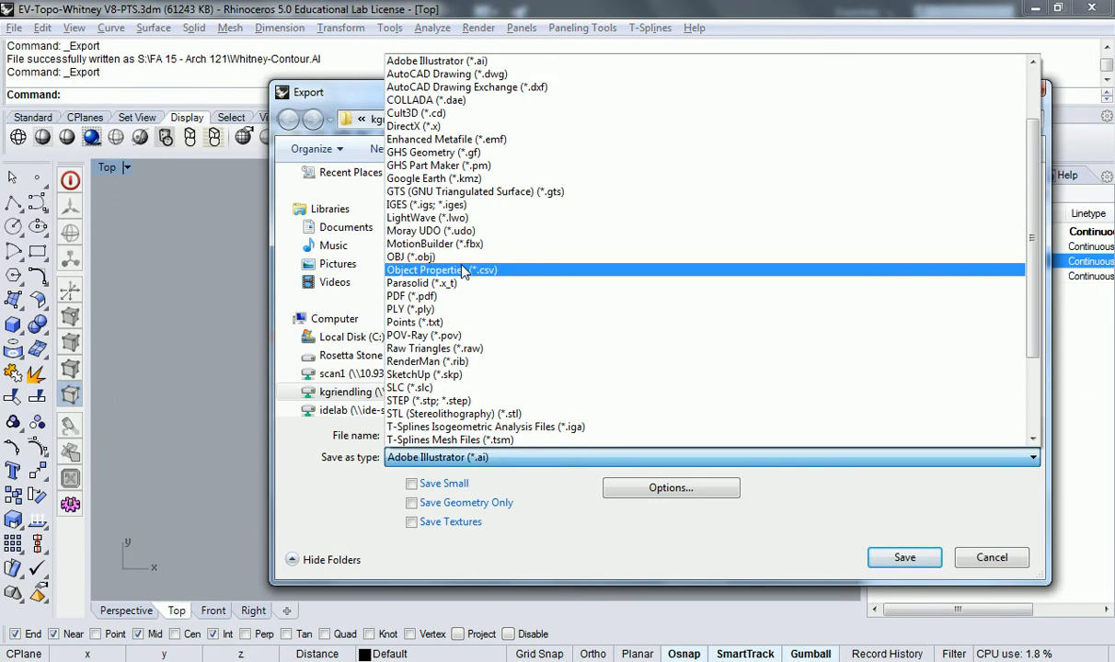
pyautogui.click(448, 73)
pyautogui.click(585, 432)
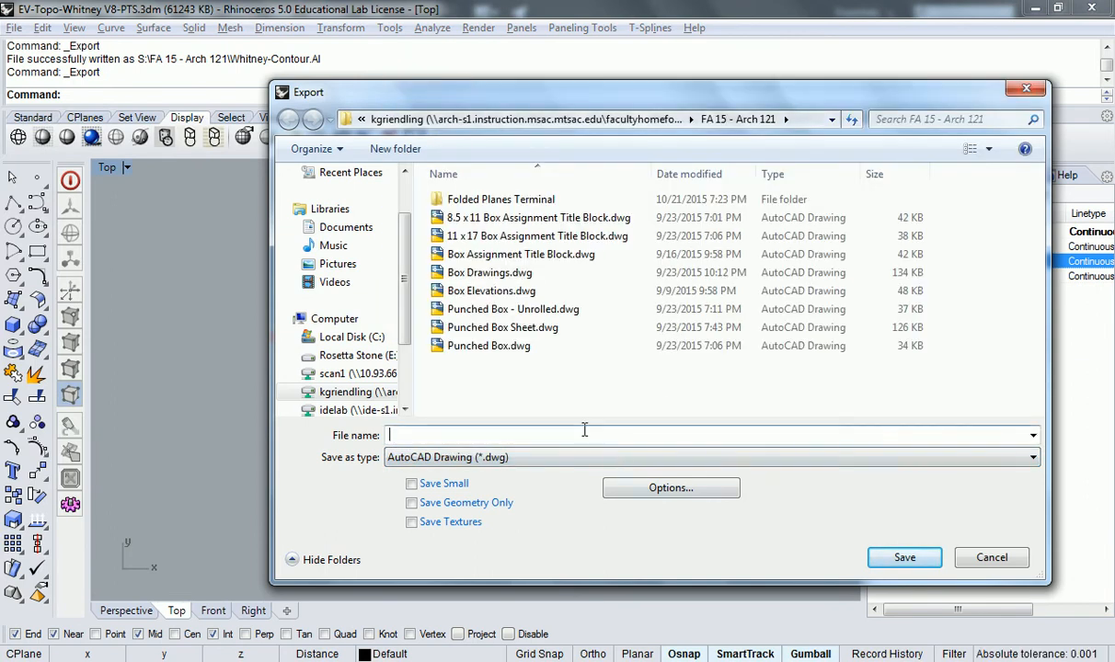
pyautogui.write('Whitney-Cont')
pyautogui.press('Return')
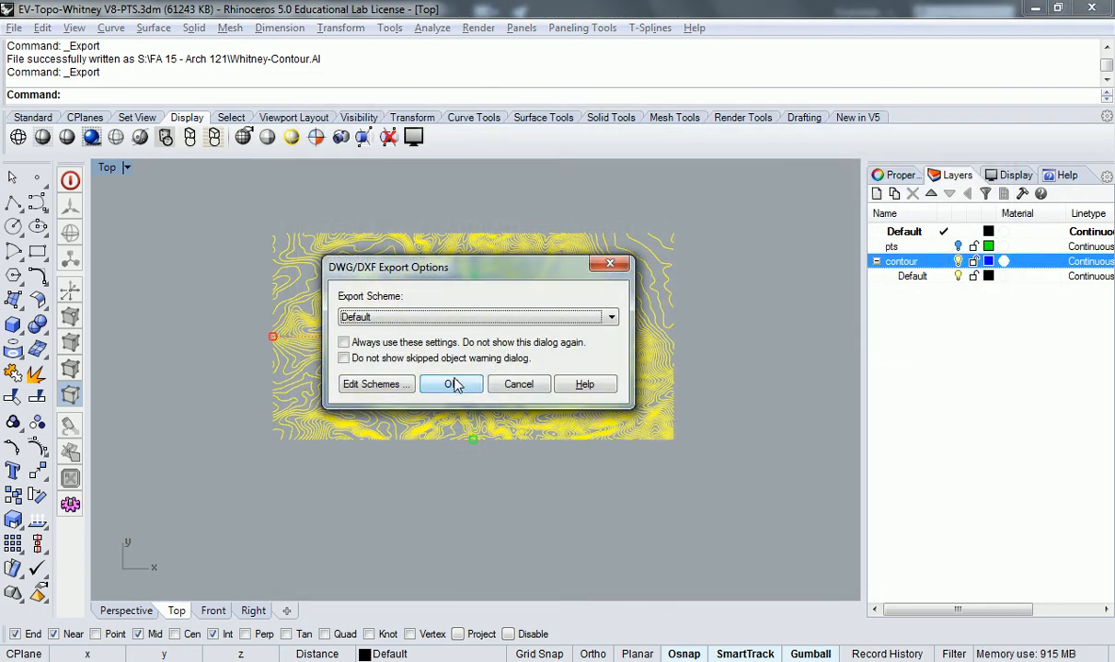
pyautogui.click(447, 384)
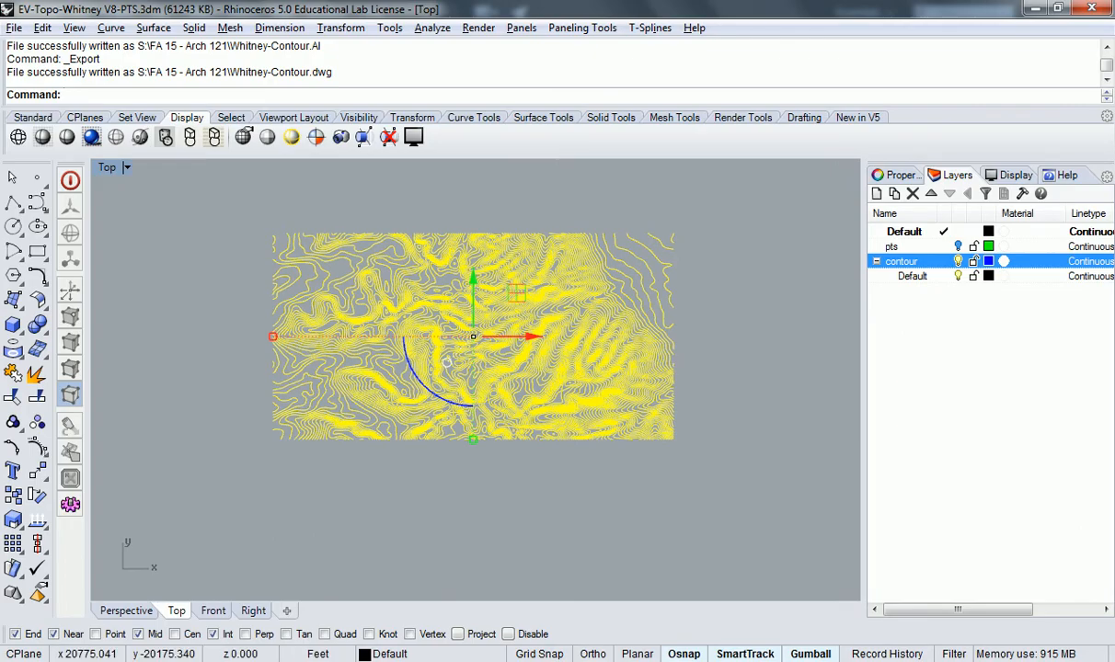
# Switch to Illustrator and place Whitney-Contour.dwg near the upper left of the Whitney artboard
pyautogui.click(462, 625)
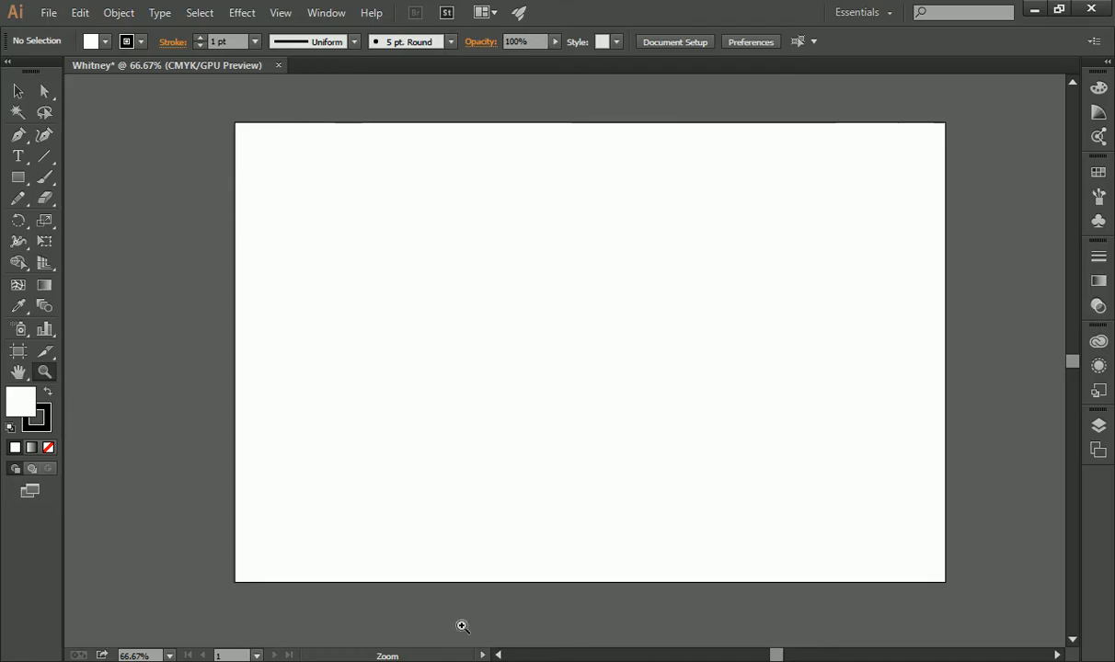
pyautogui.click(47, 14)
pyautogui.click(89, 318)
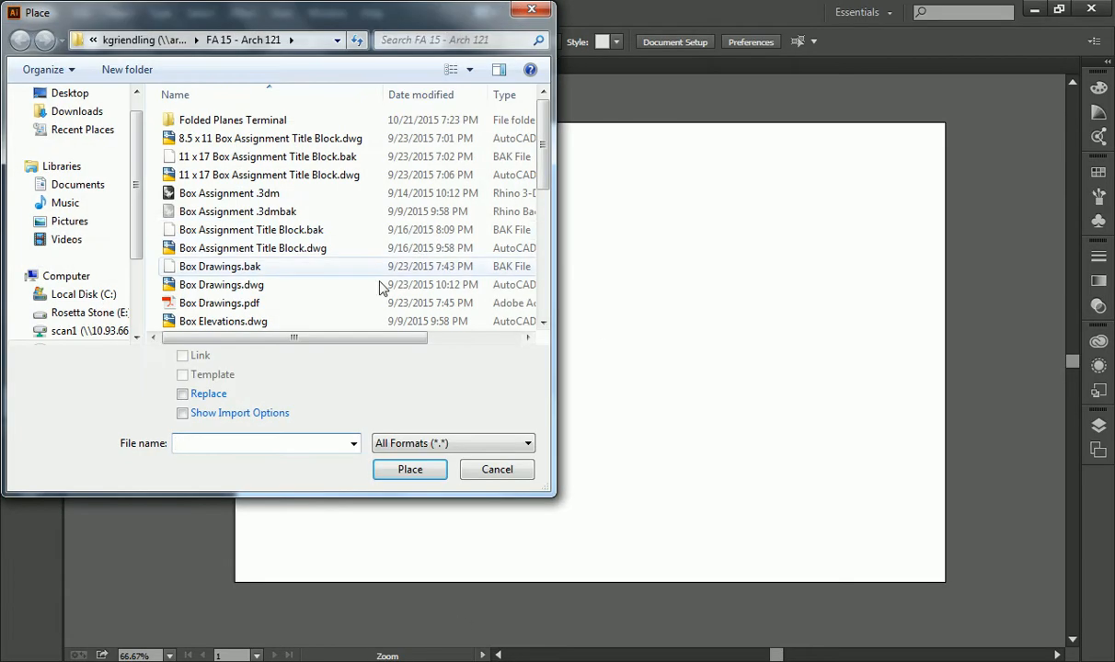
pyautogui.moveTo(537, 164); pyautogui.dragTo(525, 318)
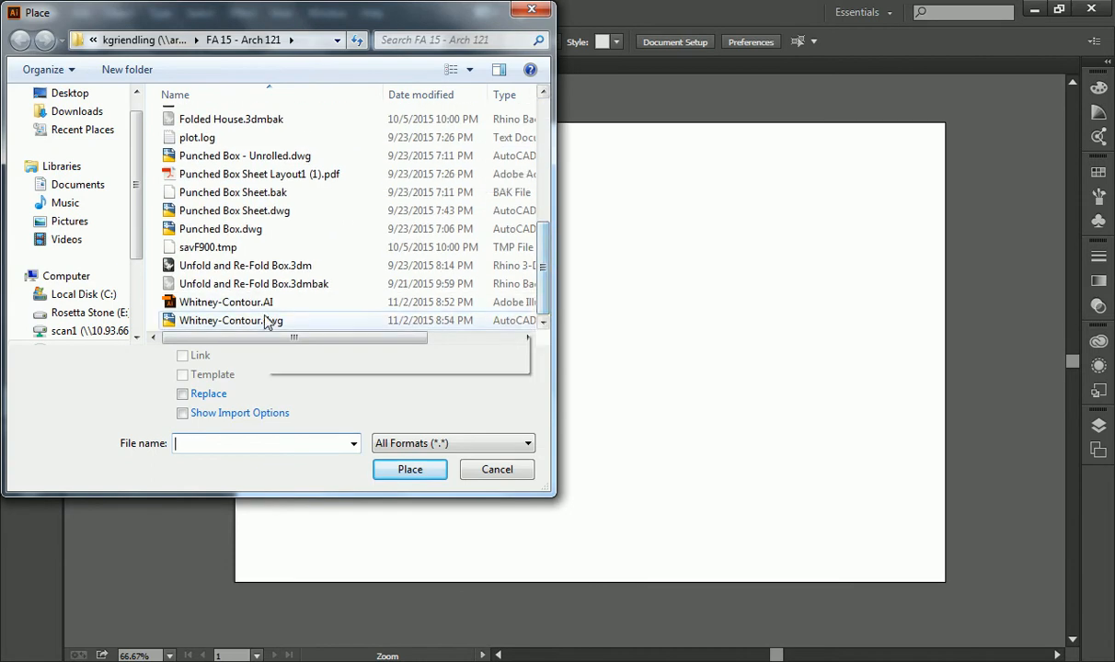
pyautogui.click(266, 320)
pyautogui.click(410, 470)
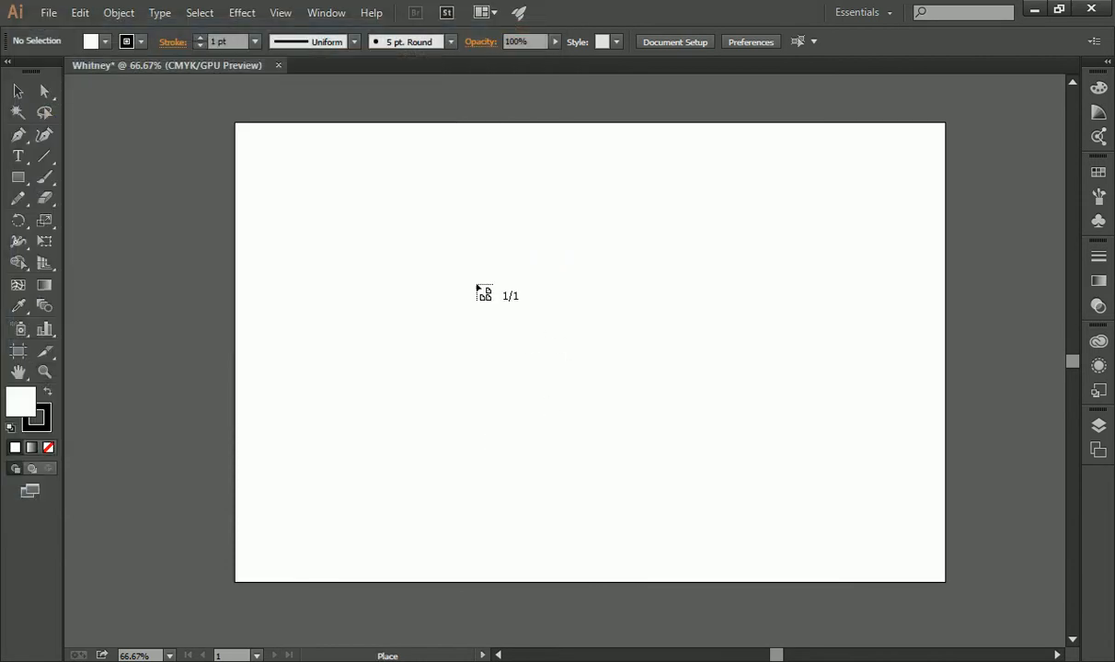
pyautogui.click(342, 180)
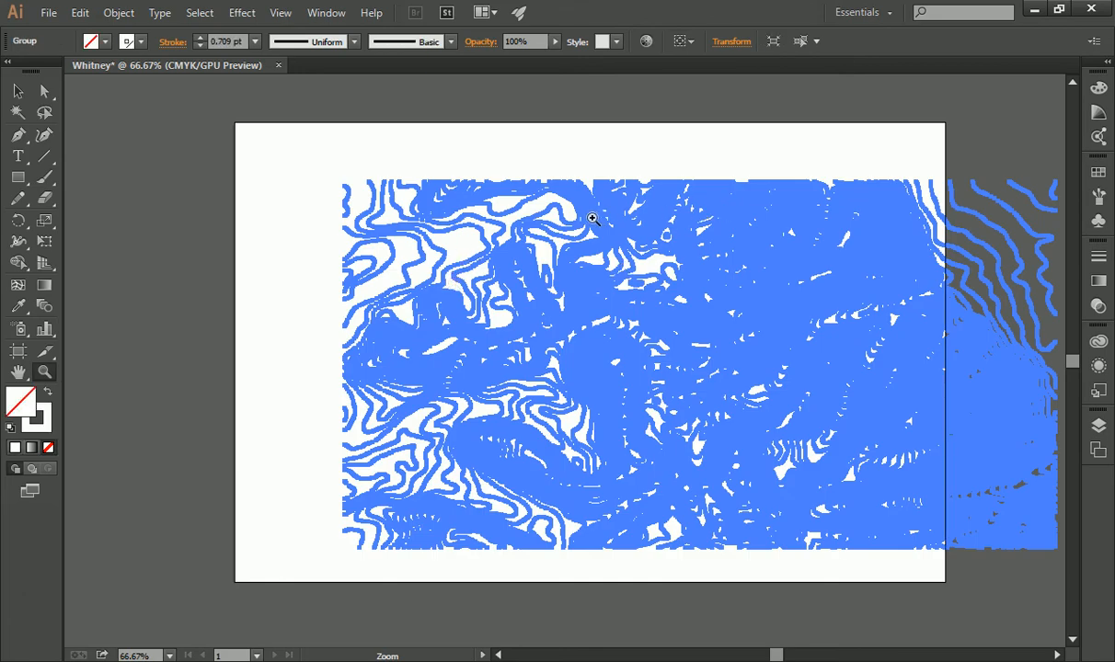
# Try shrinking the placed contour group from its lower-left corner, and undo the scaling
pyautogui.scroll(-1, 561, 204)
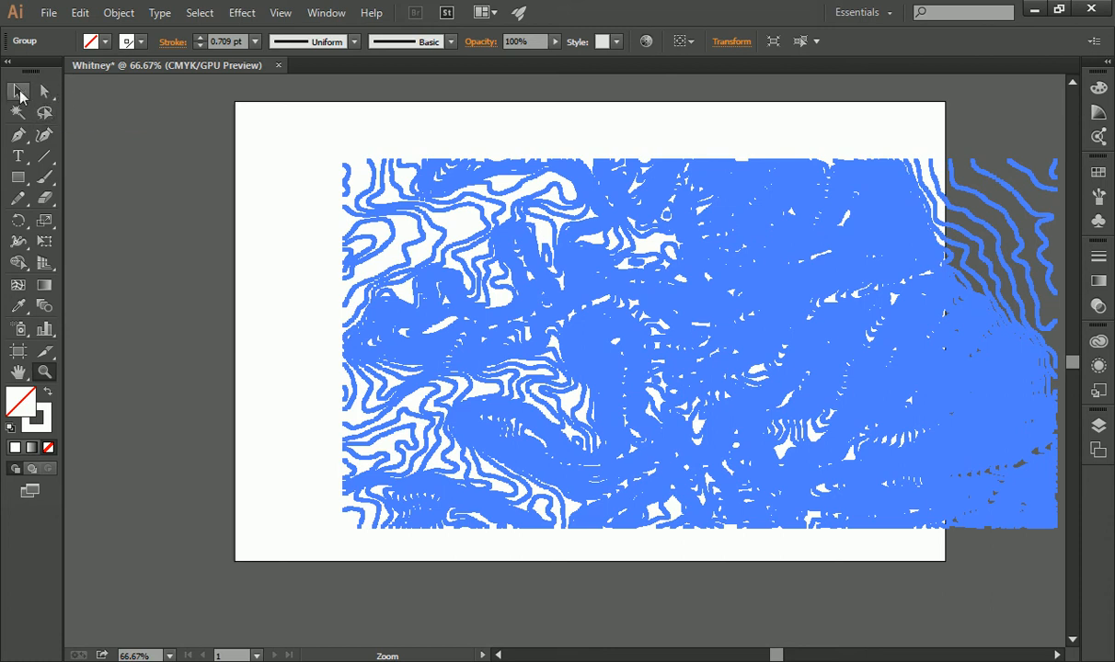
pyautogui.click(19, 92)
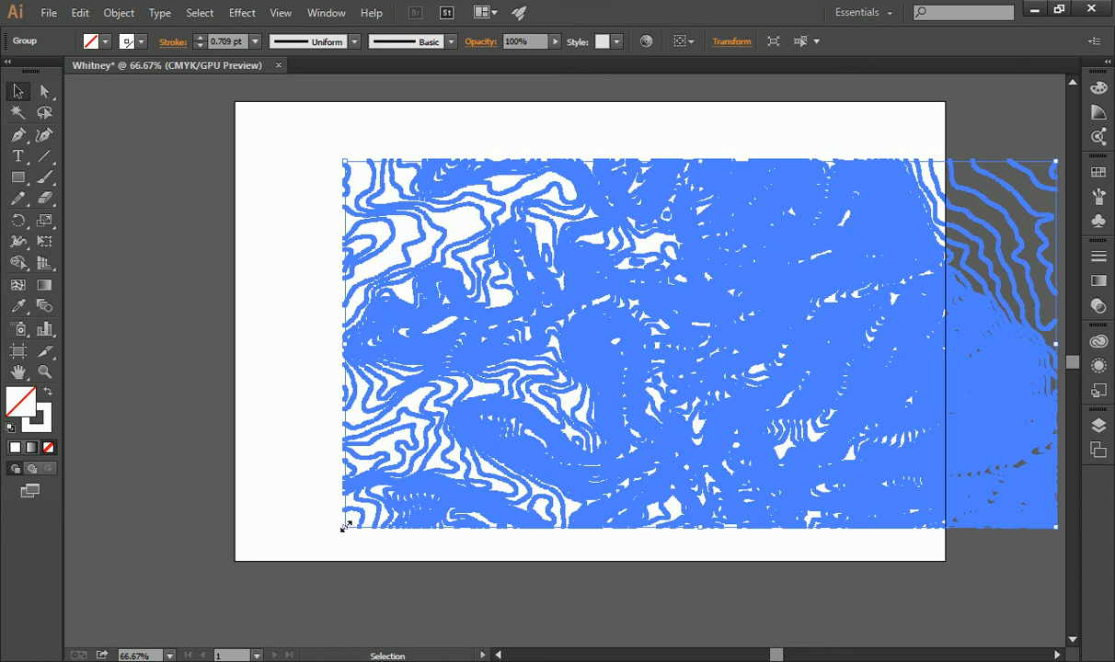
pyautogui.moveTo(346, 525); pyautogui.dragTo(749, 305)
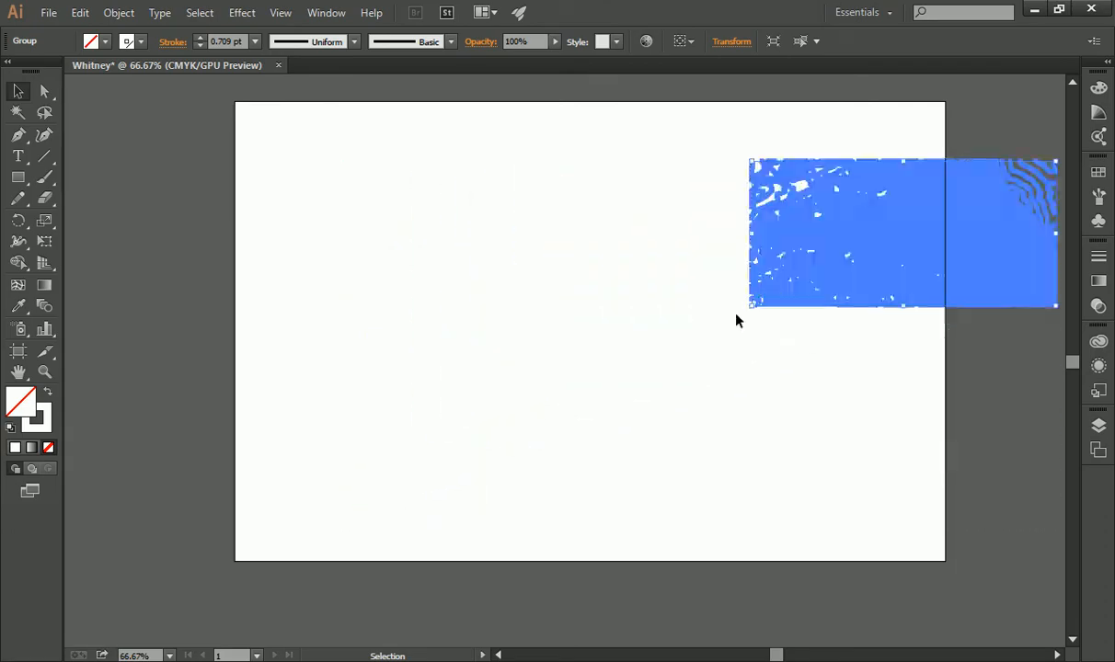
pyautogui.hotkey('ctrl', 'z')
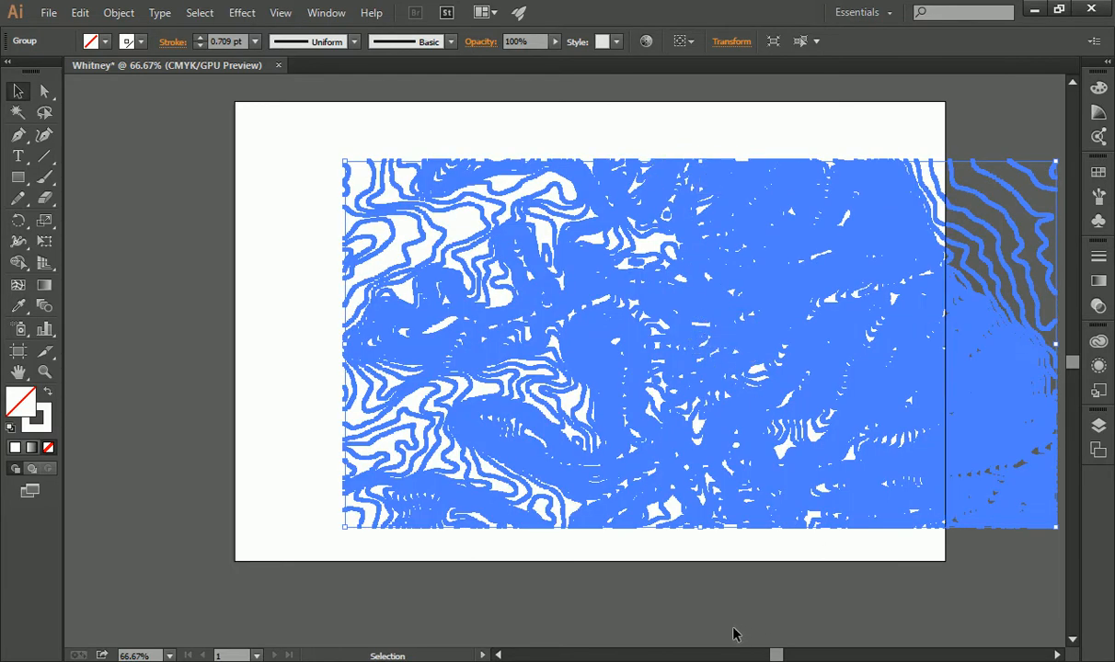
# Move the contour group up and left on the artboard and scale it down proportionally to about 15.16 by 7.81 in
pyautogui.click(1057, 655)
pyautogui.click(1057, 655)
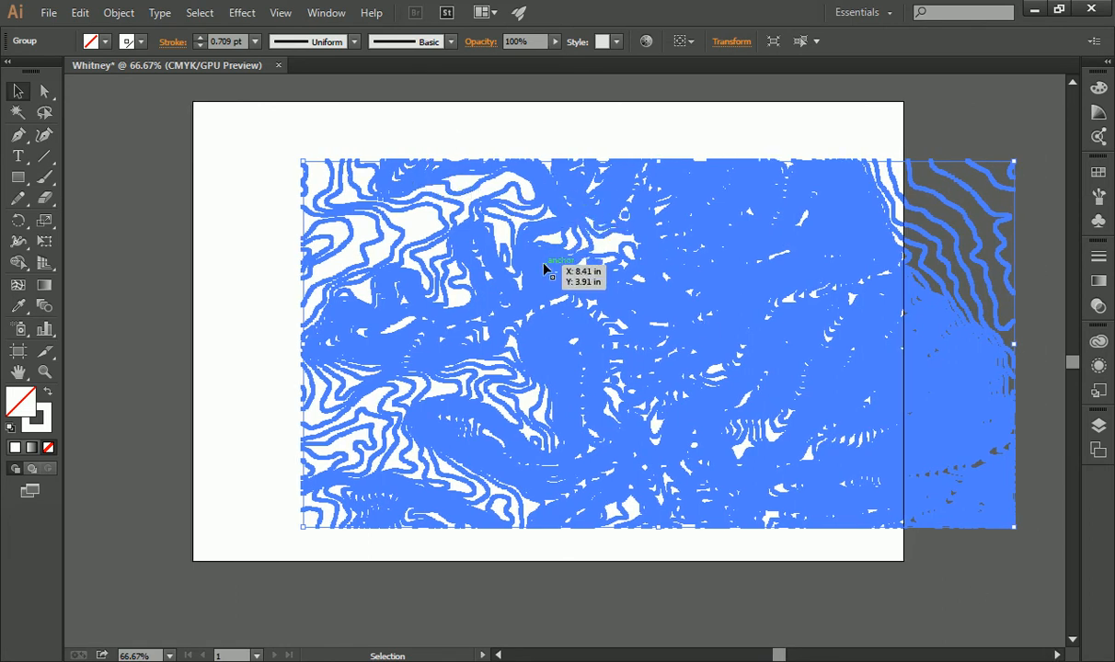
pyautogui.moveTo(544, 264); pyautogui.dragTo(476, 255)
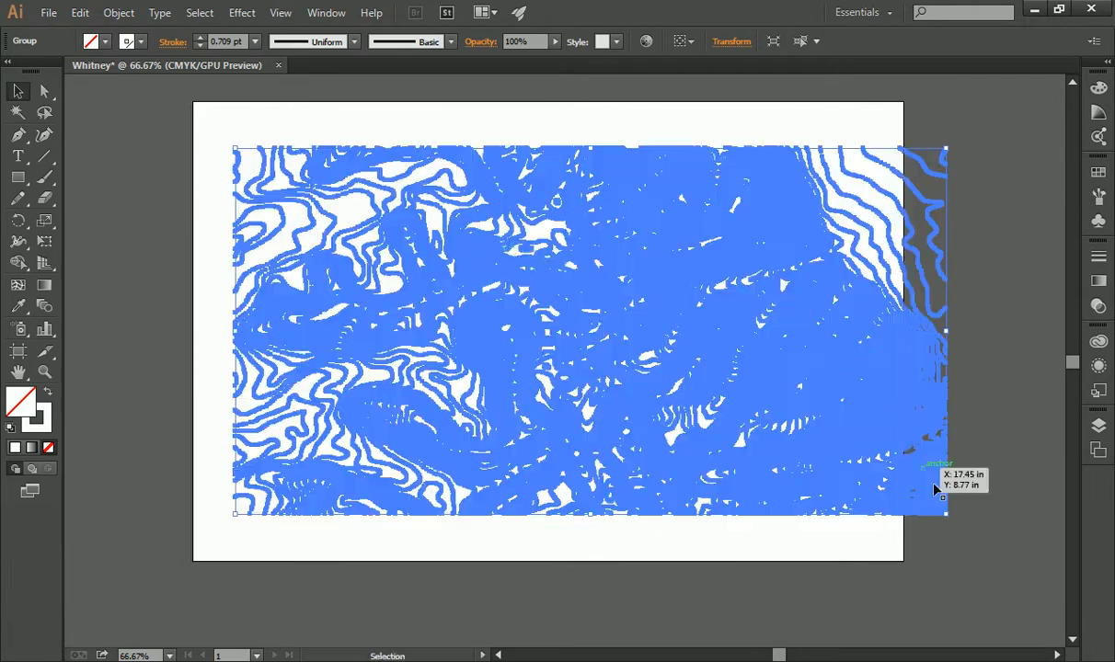
pyautogui.moveTo(945, 514); pyautogui.dragTo(867, 479)
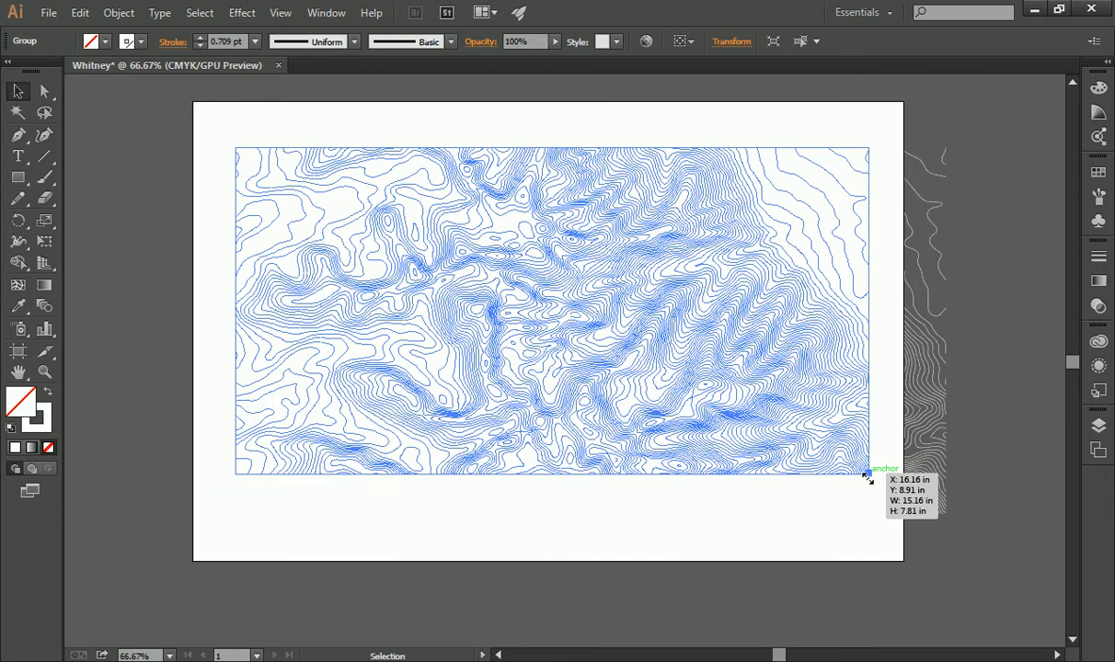
pyautogui.moveTo(867, 478); pyautogui.dragTo(866, 481)
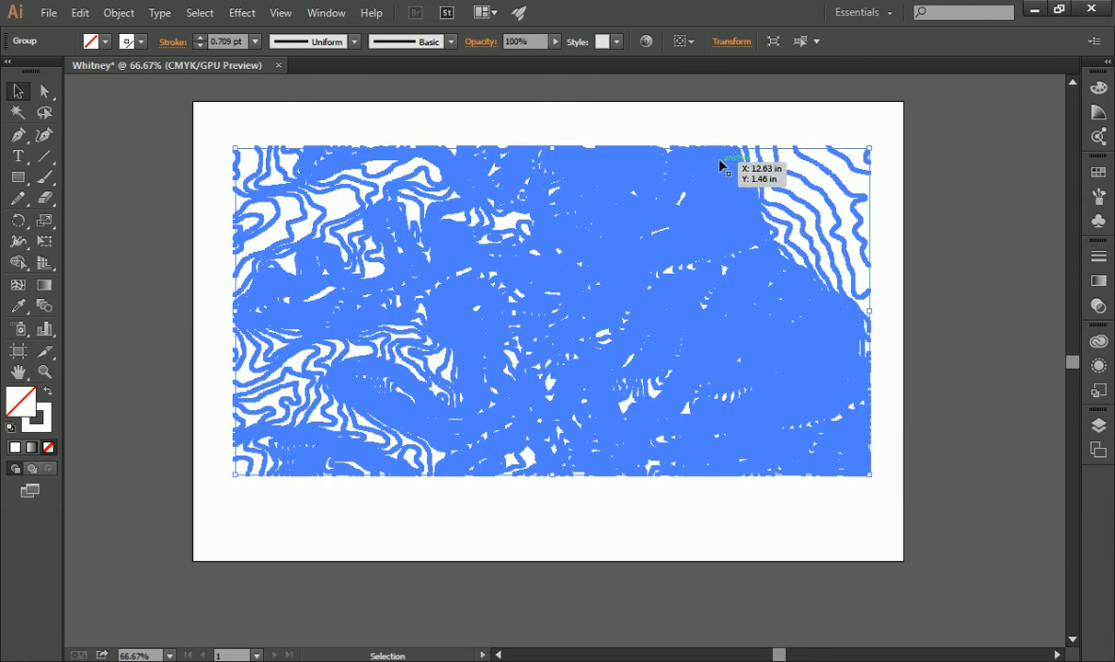
# Deselect and reselect the contour group to check how its linework appears against the white artboard
pyautogui.press('Delete')
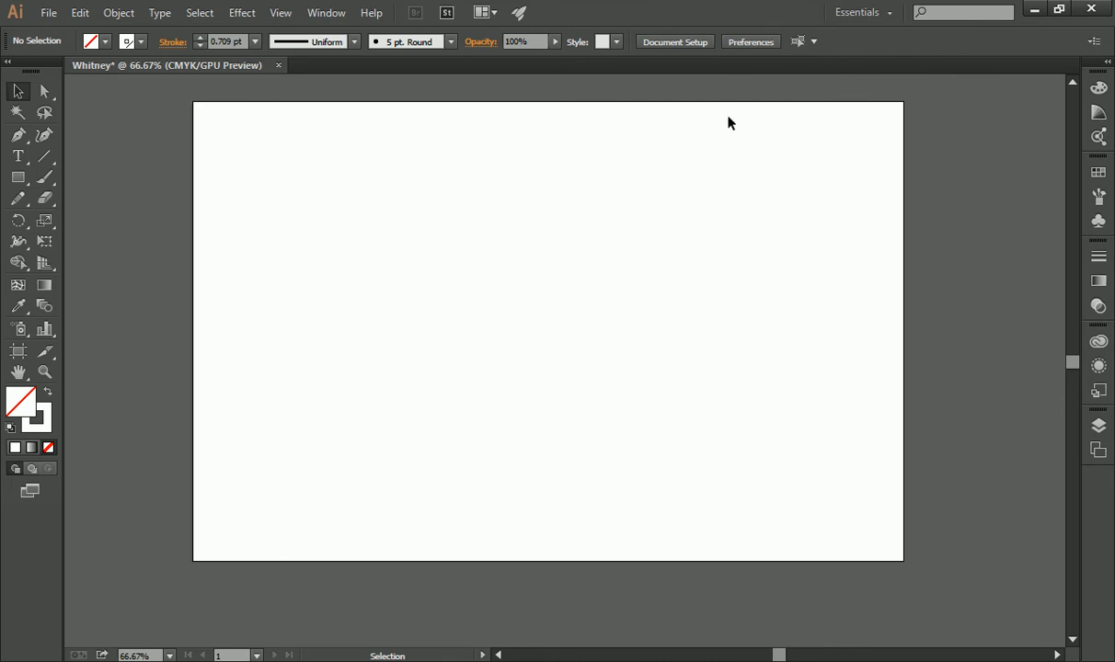
pyautogui.moveTo(143, 99); pyautogui.dragTo(1067, 636)
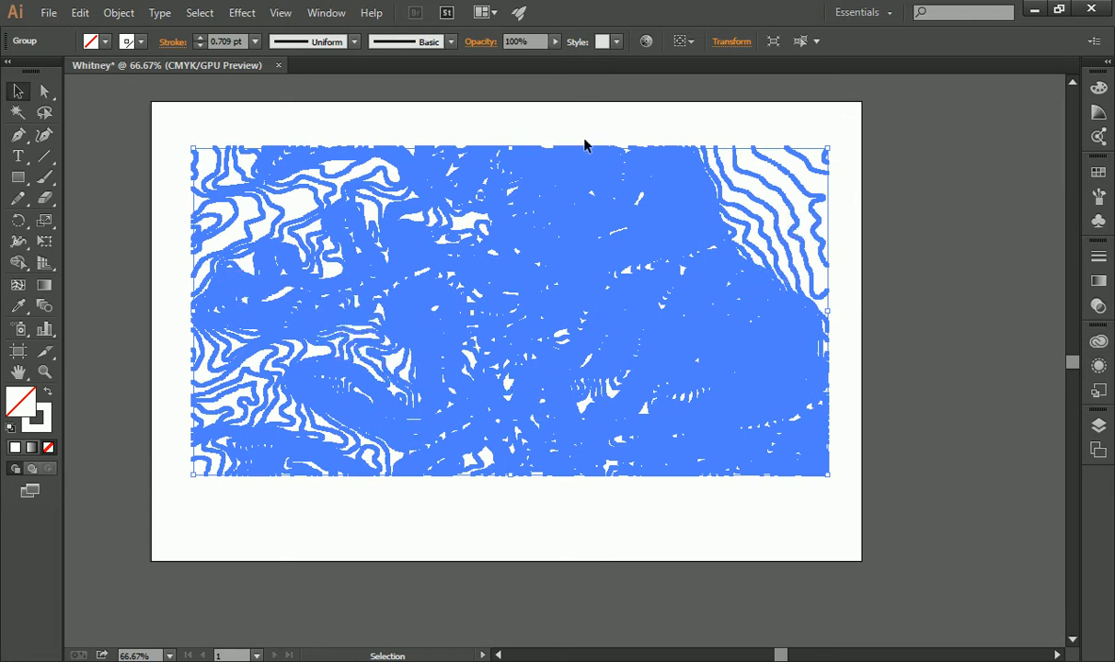
pyautogui.press('Delete')
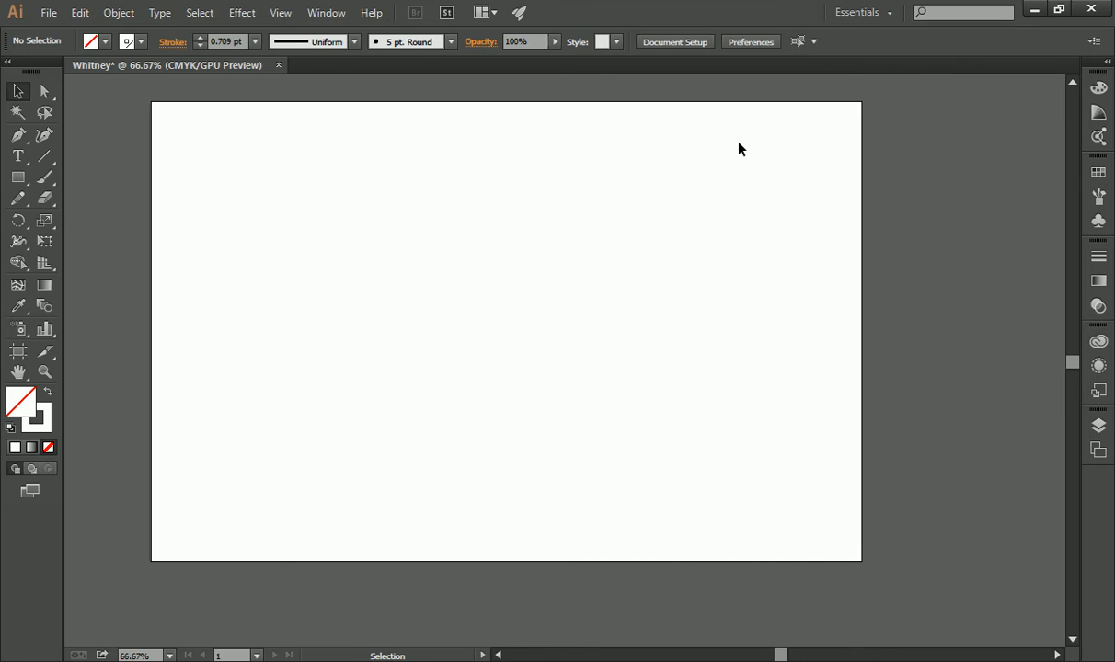
pyautogui.moveTo(738, 148); pyautogui.dragTo(412, 148)
pyautogui.moveTo(118, 94); pyautogui.dragTo(141, 158)
pyautogui.moveTo(134, 110); pyautogui.dragTo(923, 602)
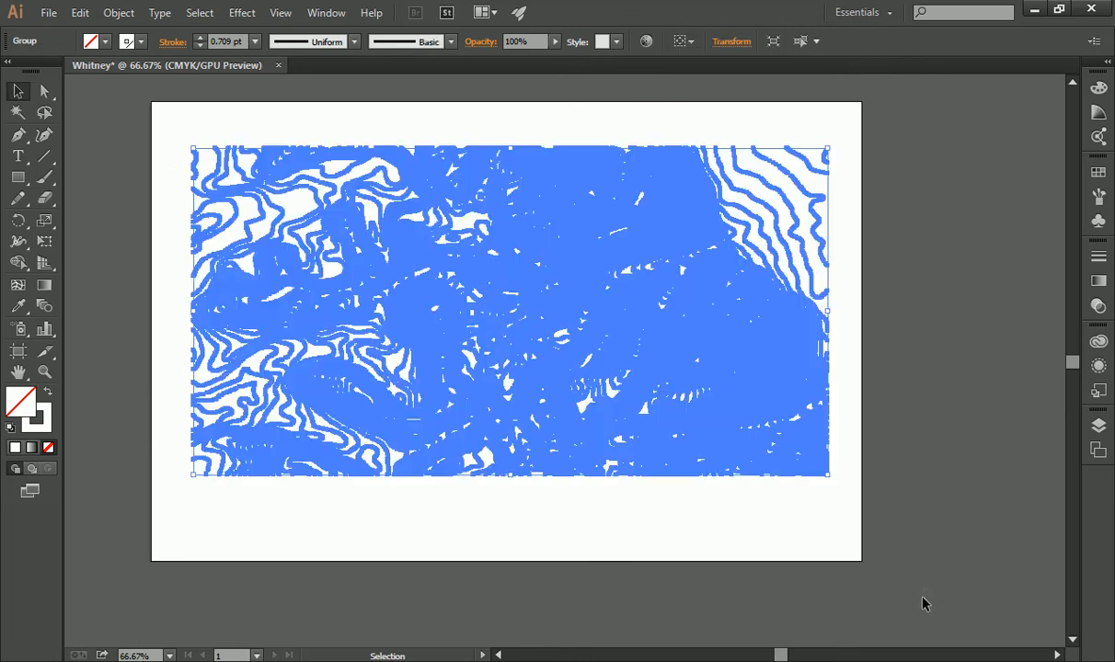
pyautogui.click(909, 522)
pyautogui.moveTo(901, 105); pyautogui.dragTo(572, 490)
pyautogui.click(685, 510)
pyautogui.click(652, 416)
pyautogui.click(743, 552)
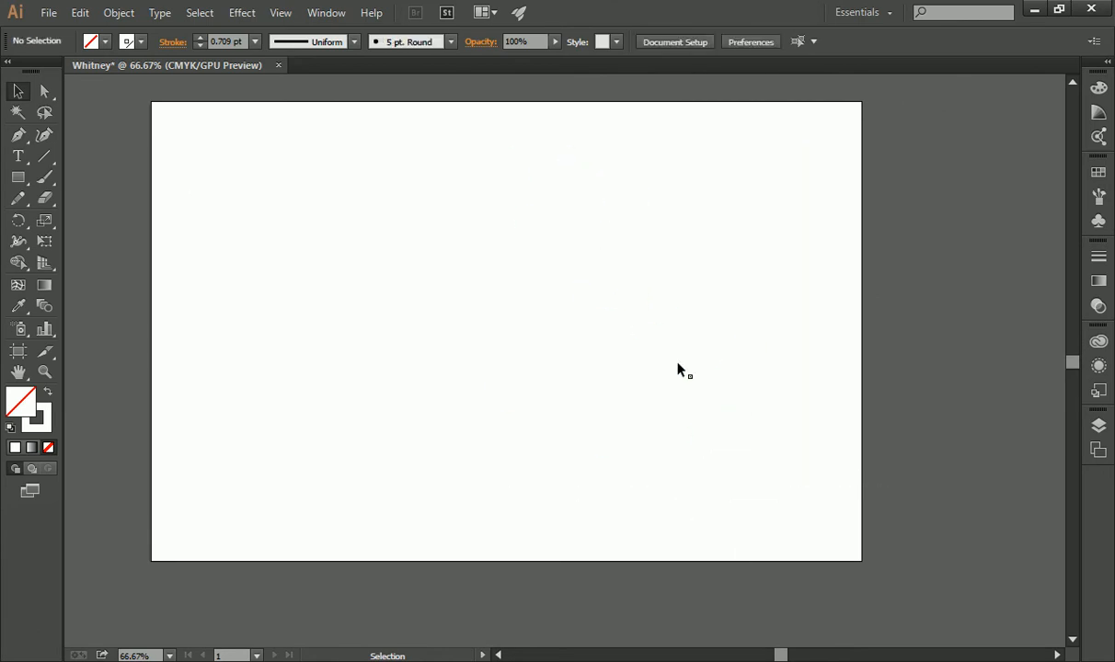
pyautogui.click(684, 355)
pyautogui.click(692, 527)
pyautogui.click(406, 356)
pyautogui.click(474, 521)
pyautogui.click(435, 438)
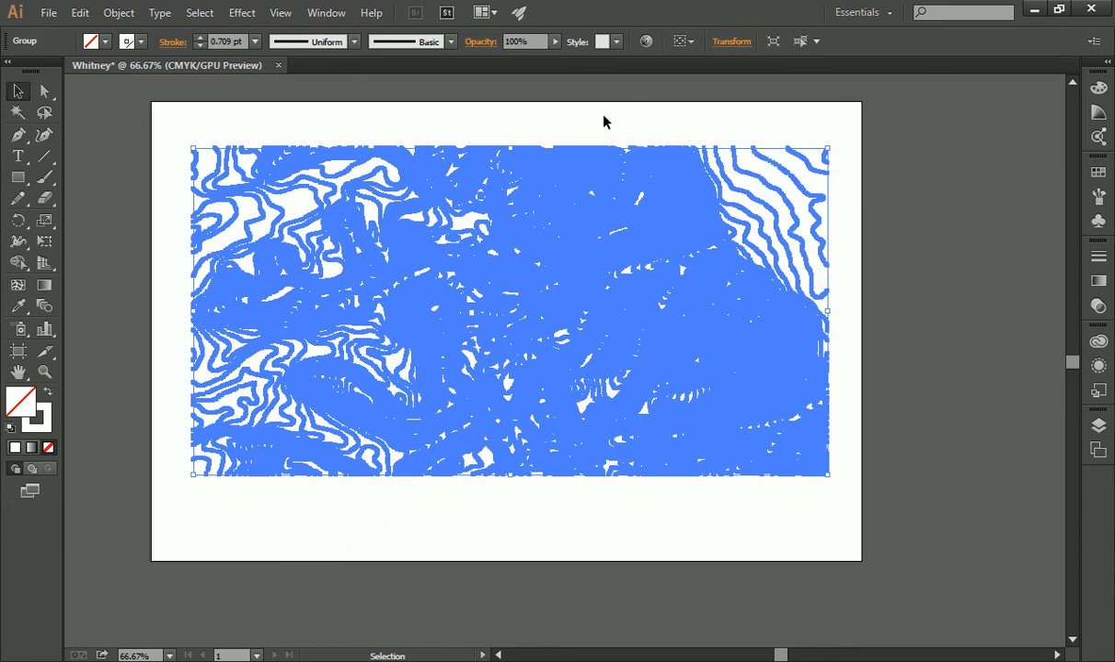
pyautogui.press('Delete')
# Ungroup the placed contours and select a single contour line near the artboard's upper right
pyautogui.rightClick(266, 176)
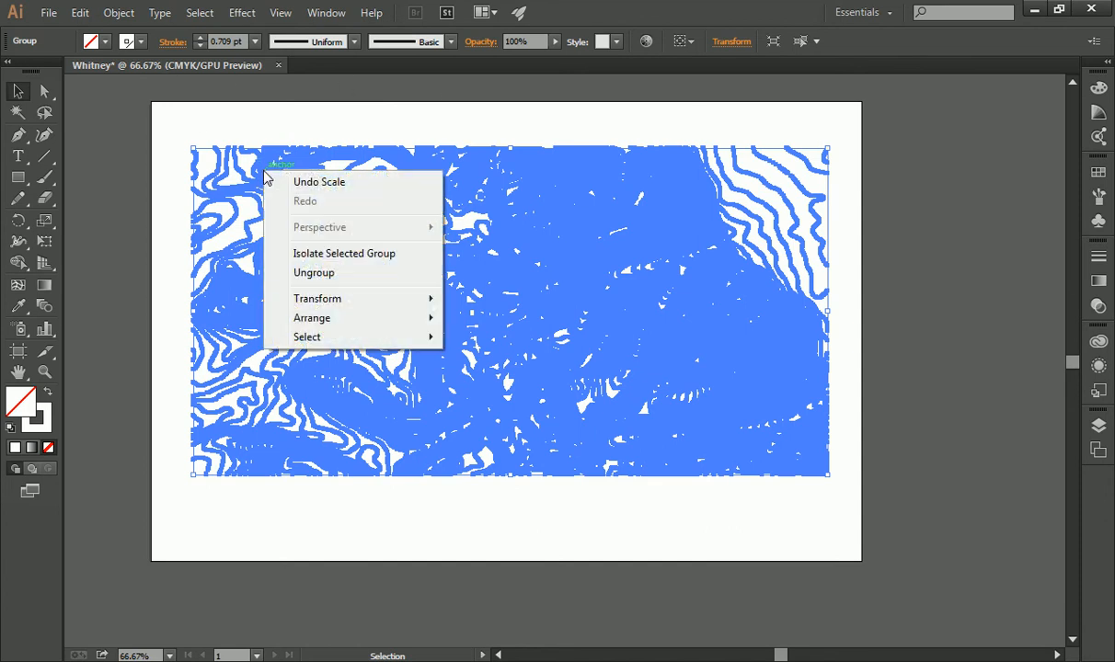
pyautogui.click(337, 276)
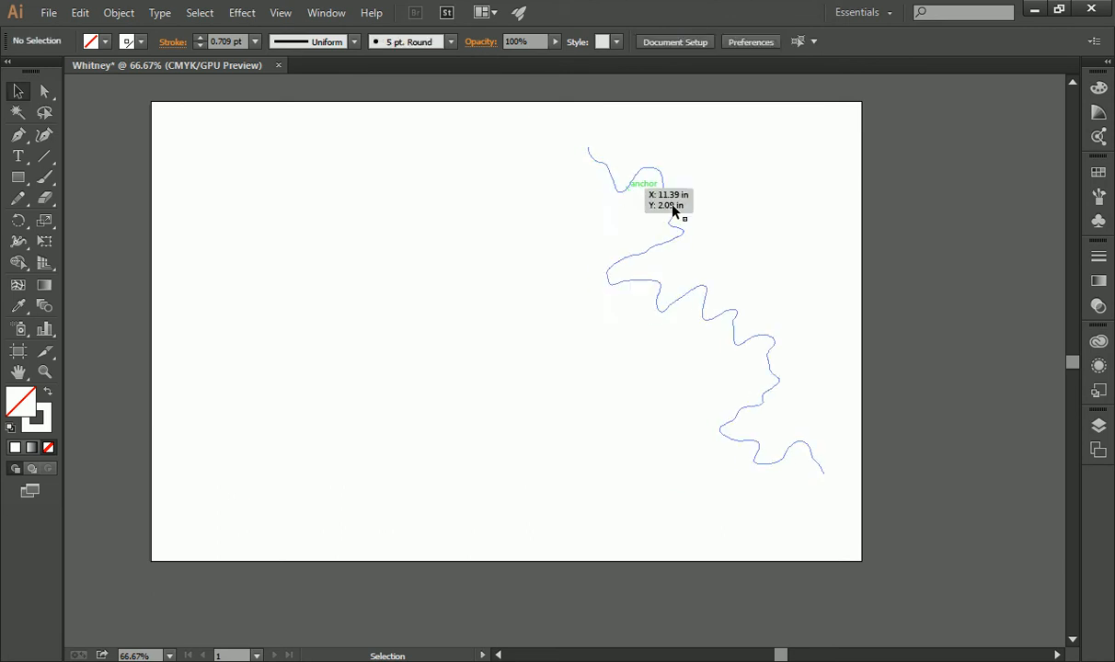
pyautogui.click(710, 219)
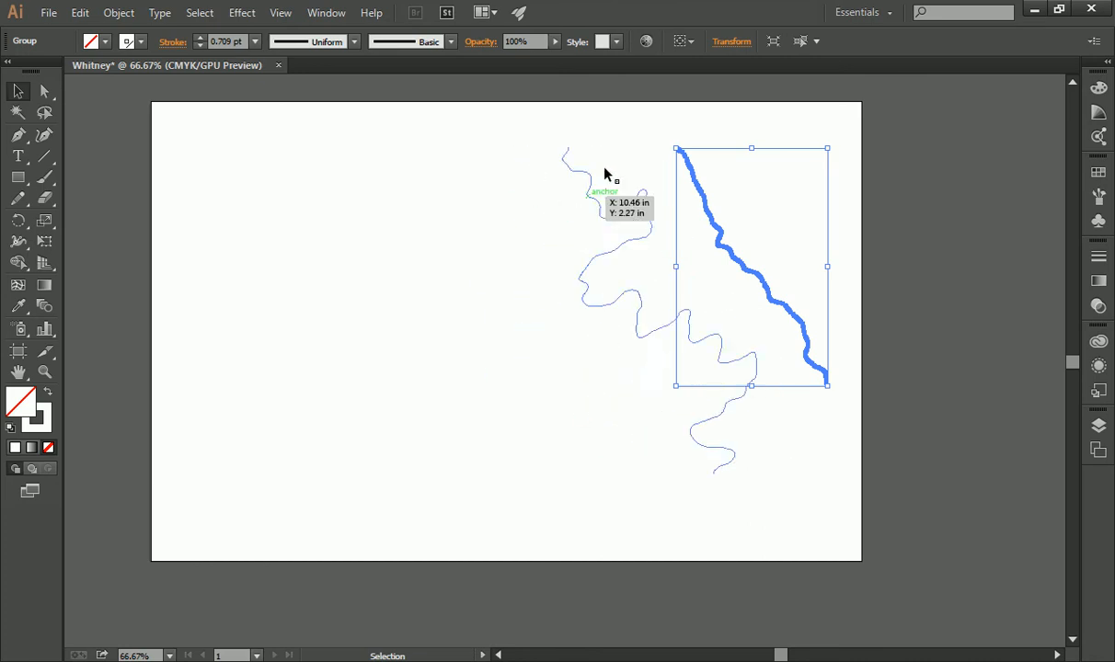
# Select and deselect the full contour group to examine how its white linework reads against the artboard
pyautogui.click(619, 130)
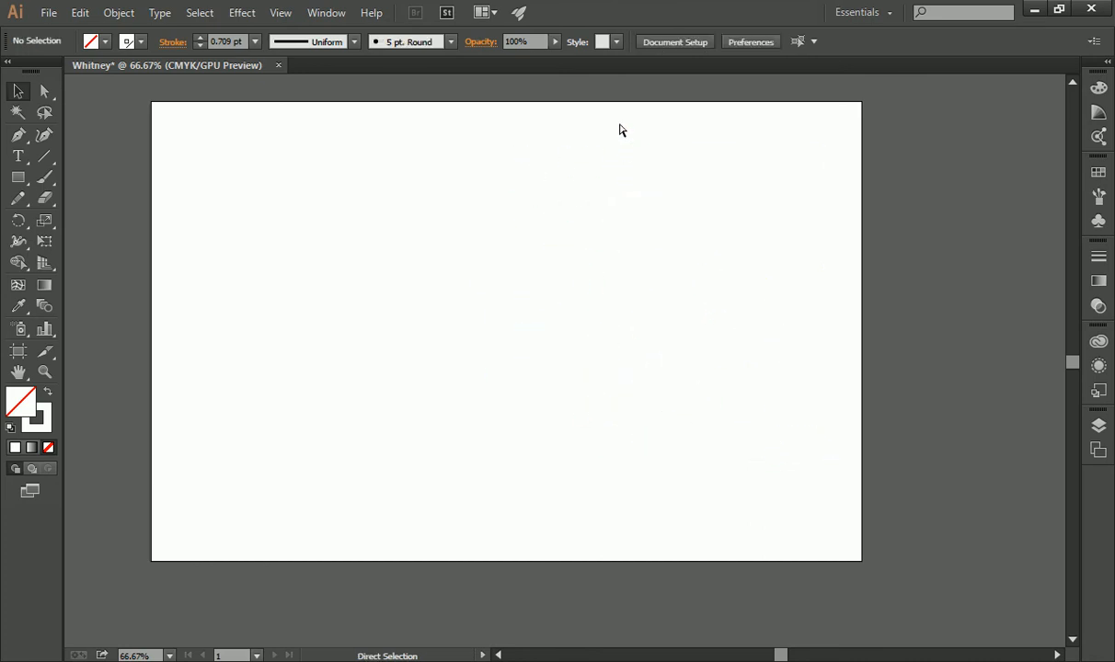
pyautogui.hotkey('ctrl', 'a')
pyautogui.click(649, 130)
pyautogui.click(645, 205)
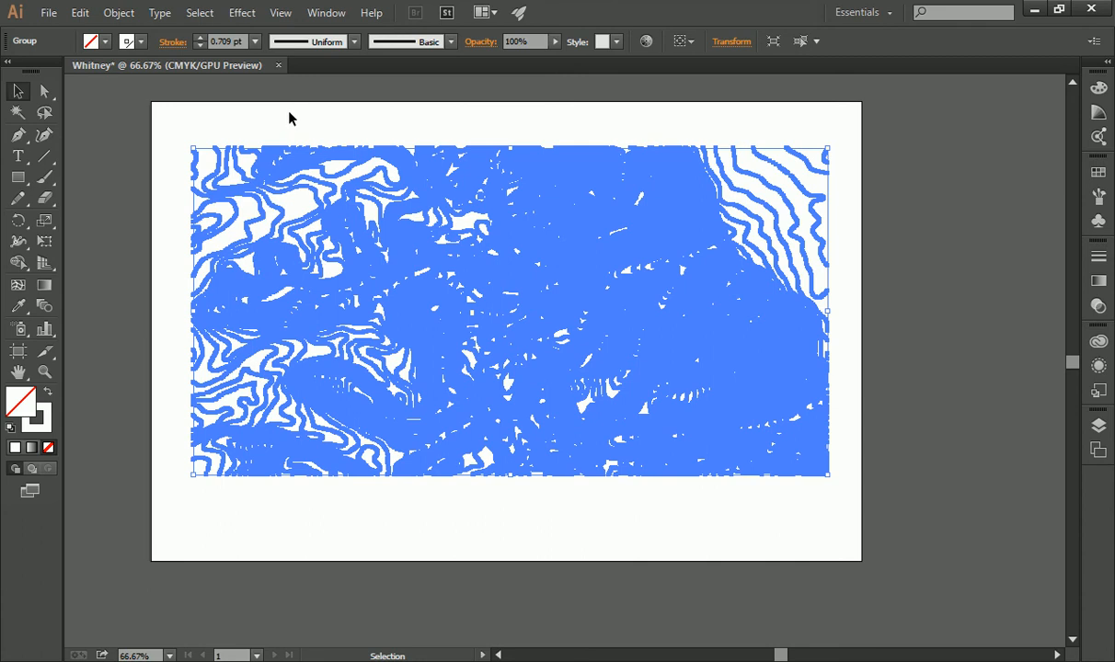
pyautogui.press('Delete')
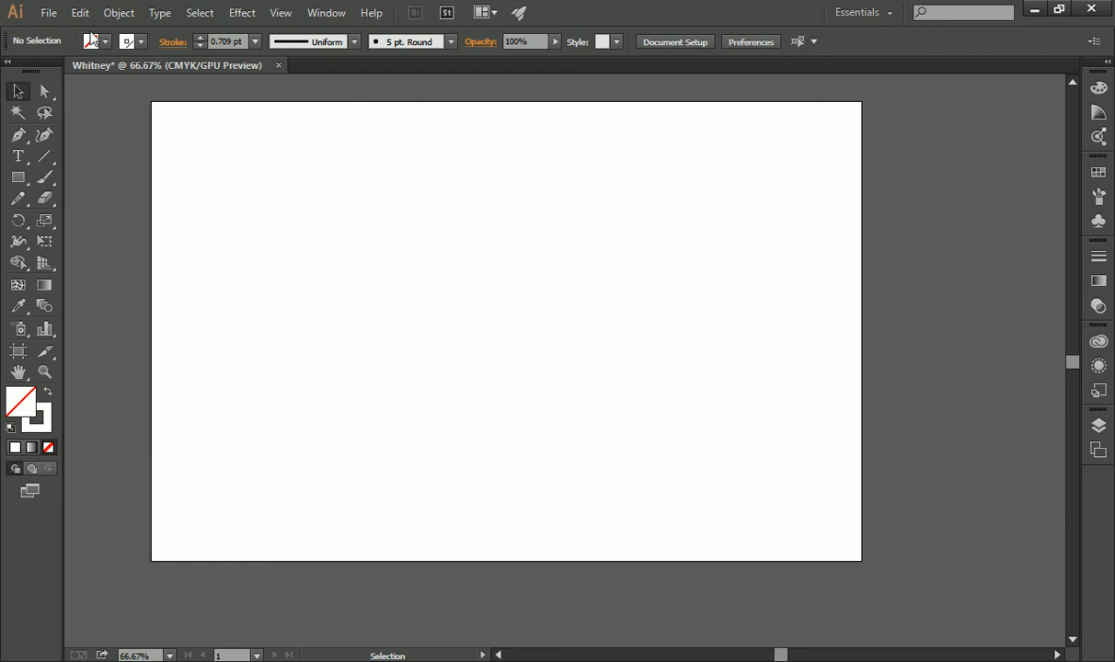
pyautogui.hotkey('ctrl', 'v')
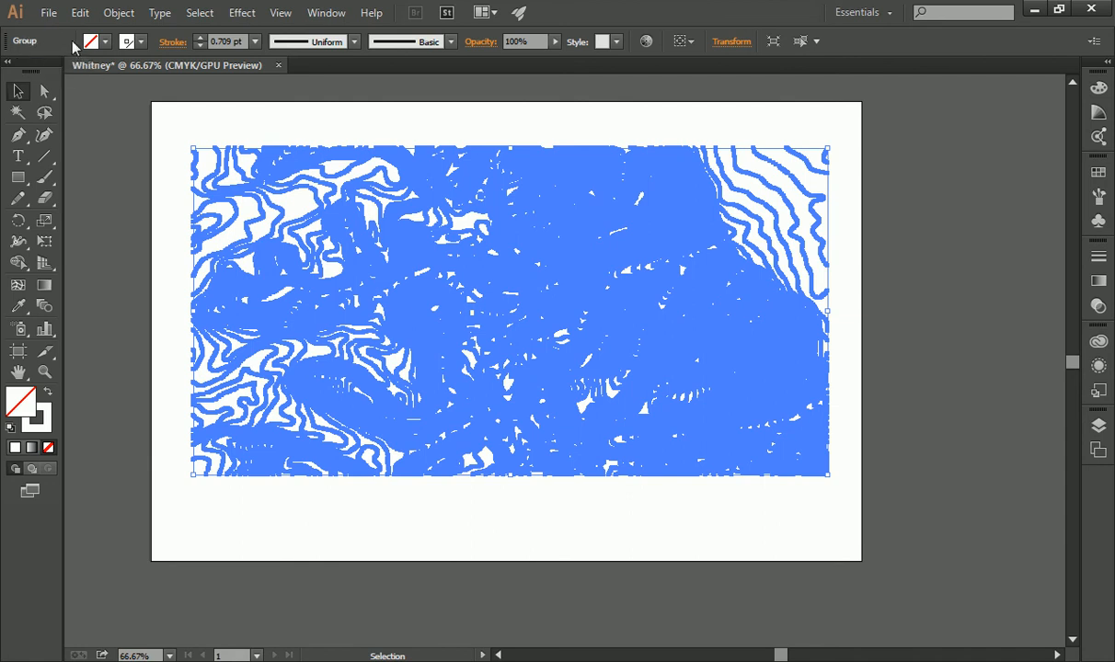
pyautogui.click(443, 109)
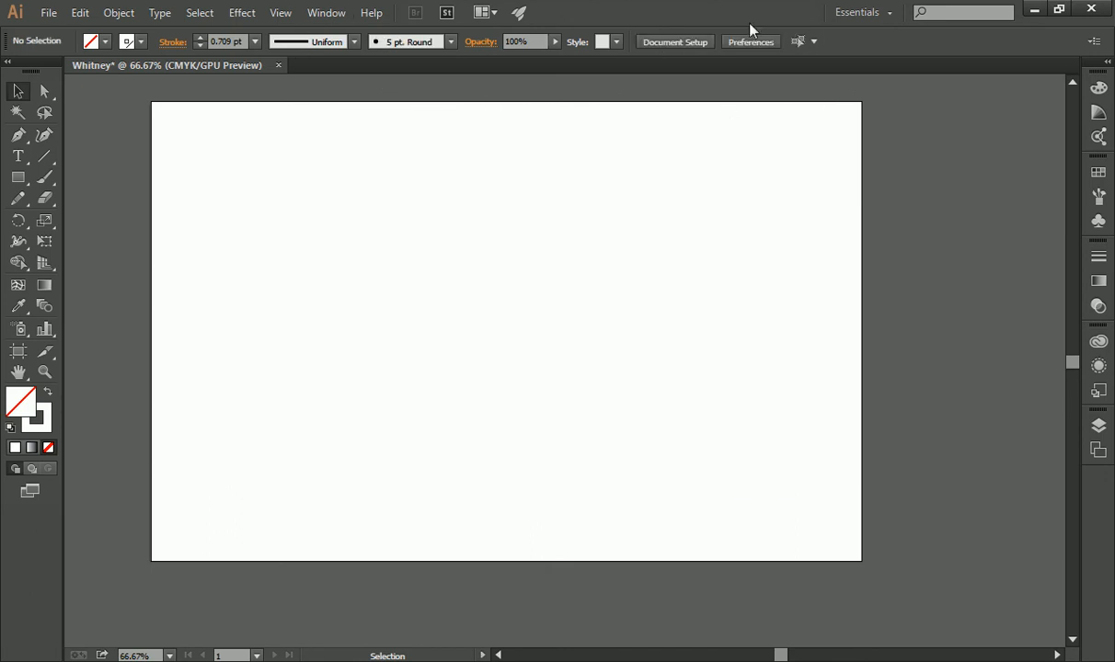
# Try a black fill on the full contour group and set its fill back to None
pyautogui.click(621, 178)
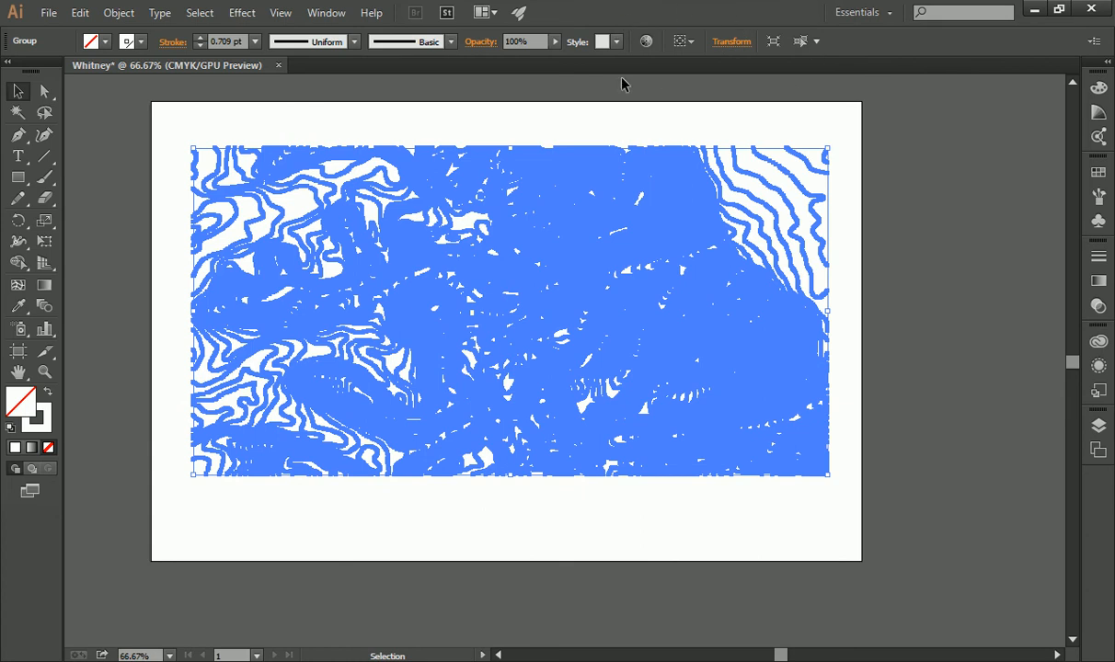
pyautogui.click(106, 42)
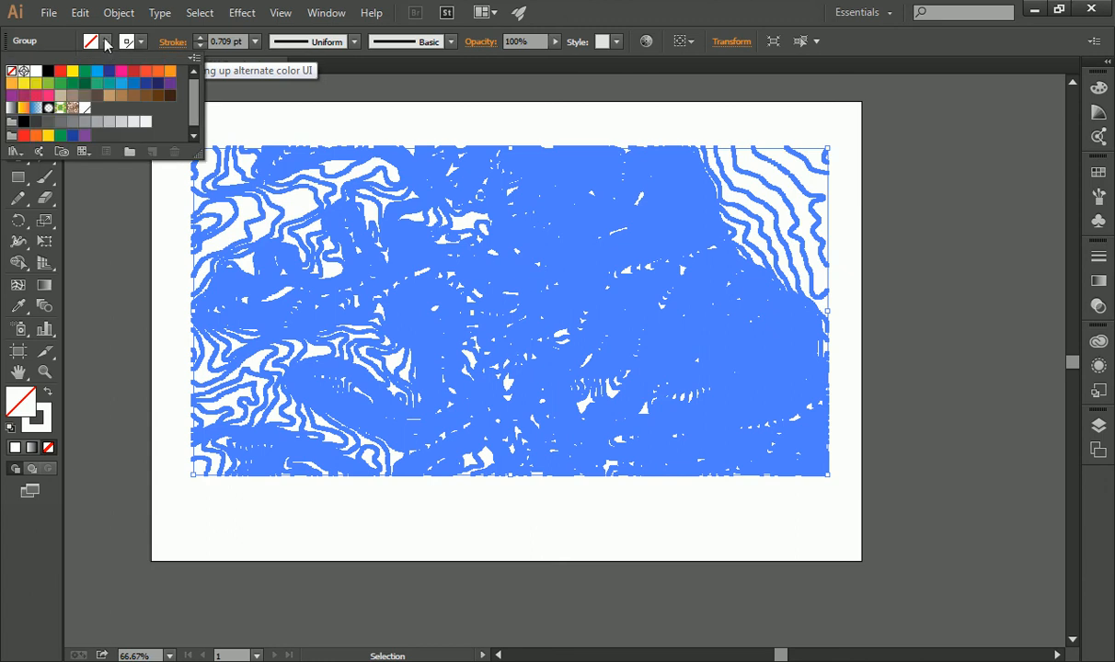
pyautogui.click(107, 43)
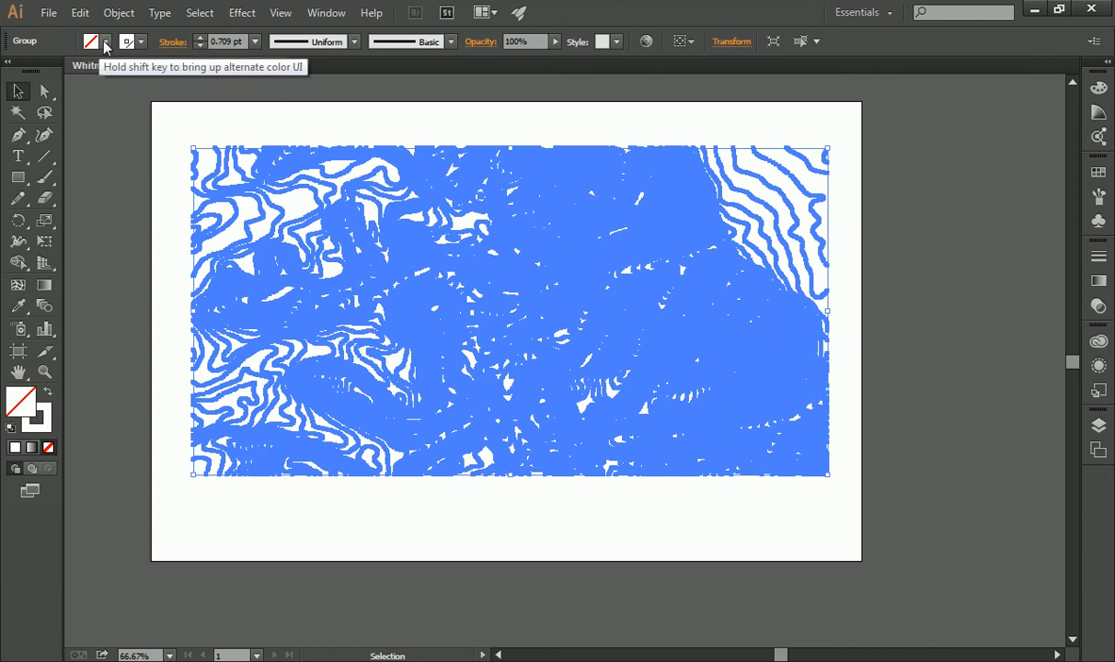
pyautogui.click(107, 42)
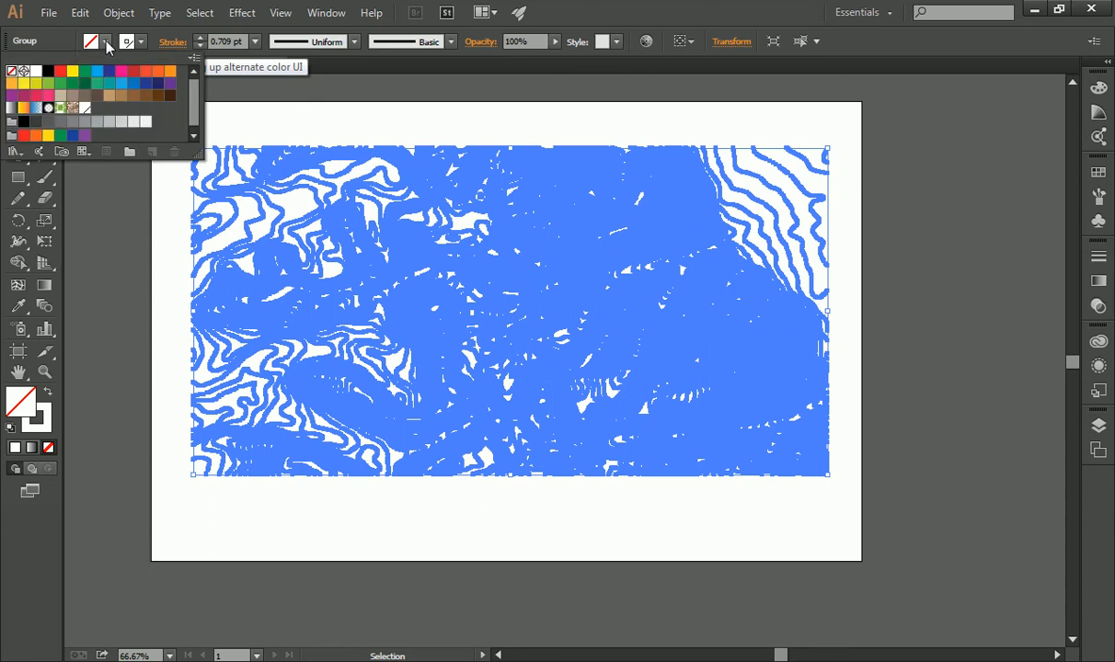
pyautogui.click(47, 72)
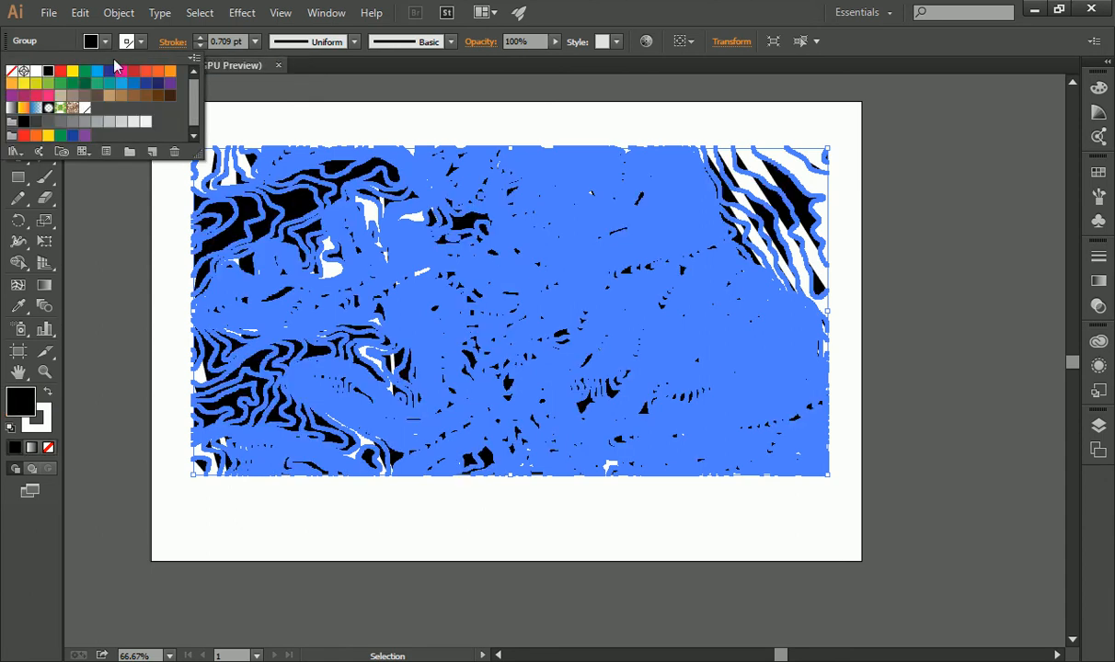
pyautogui.click(245, 99)
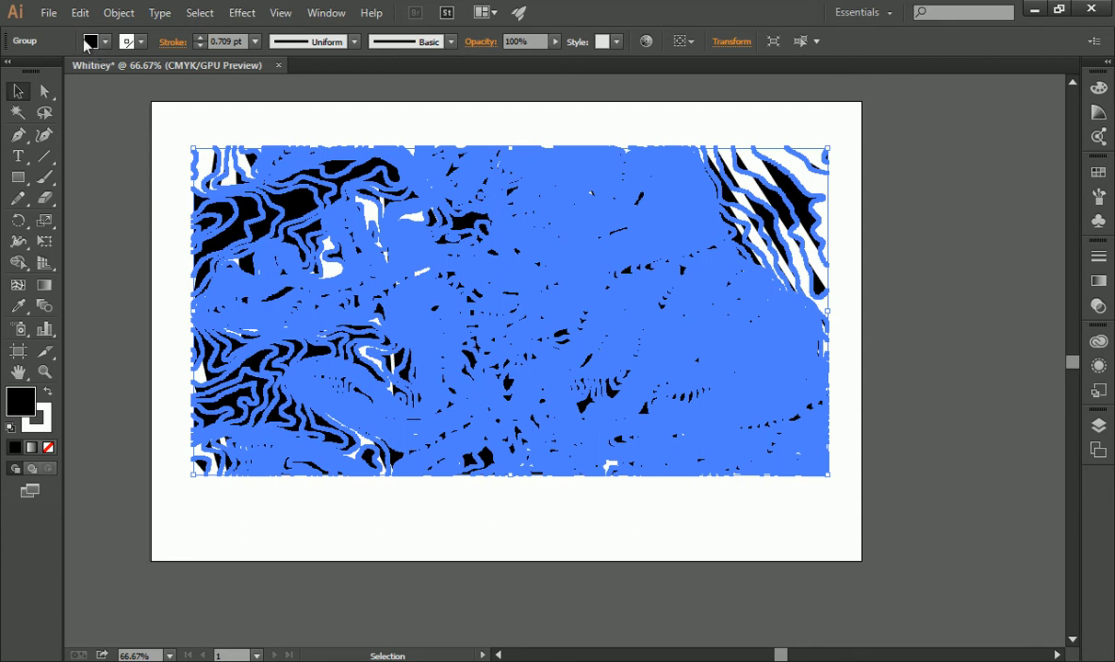
pyautogui.click(193, 93)
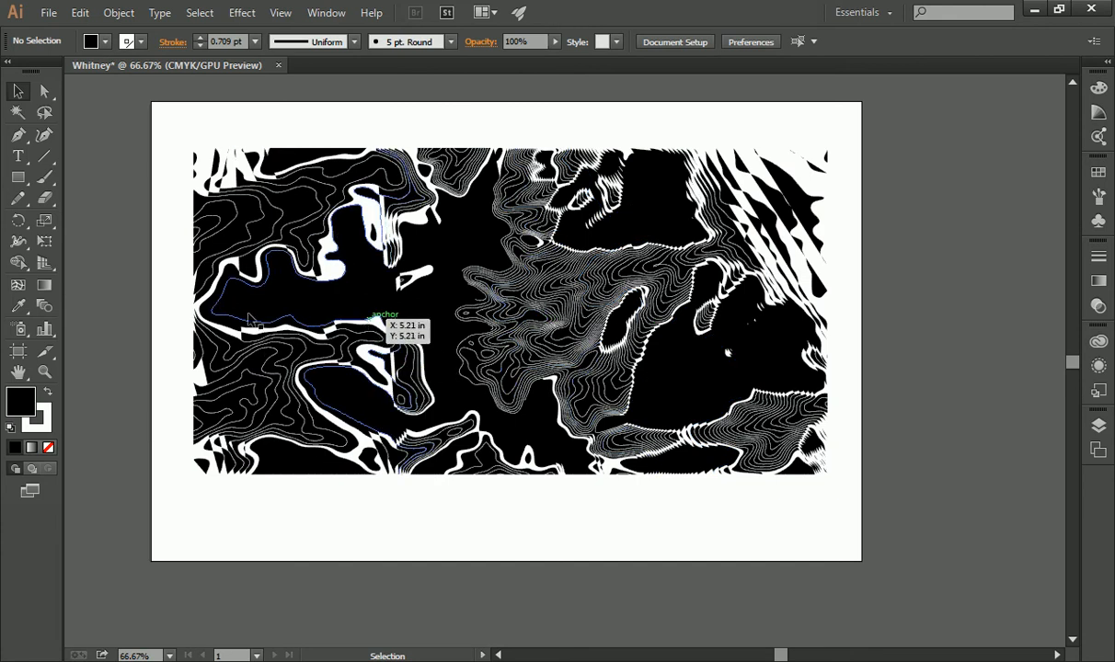
pyautogui.click(317, 276)
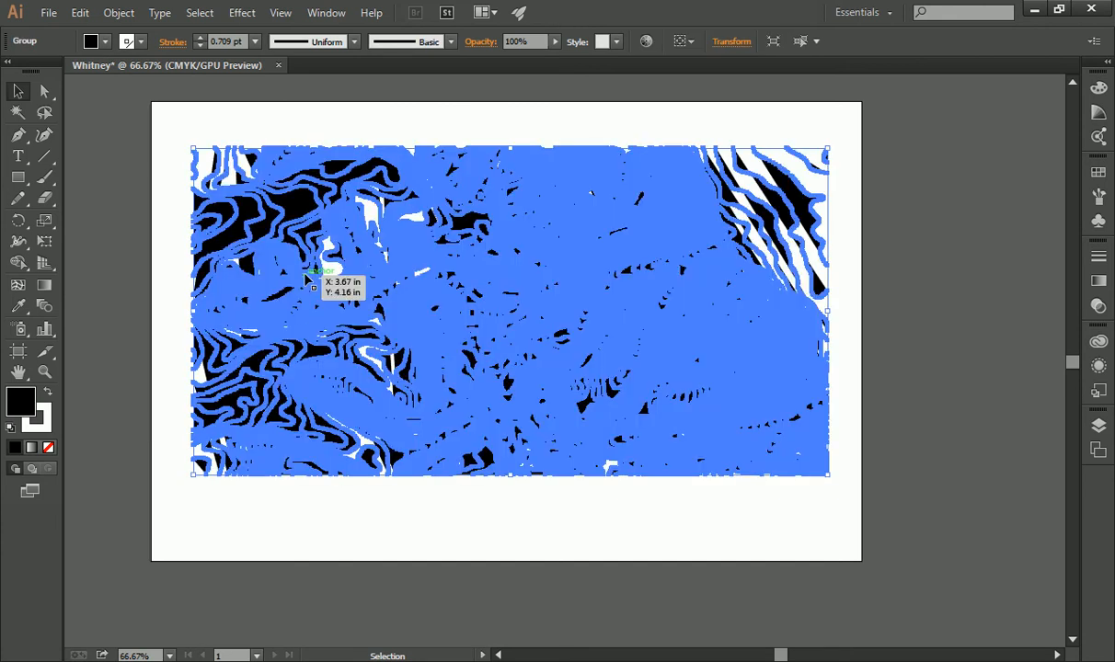
pyautogui.click(98, 43)
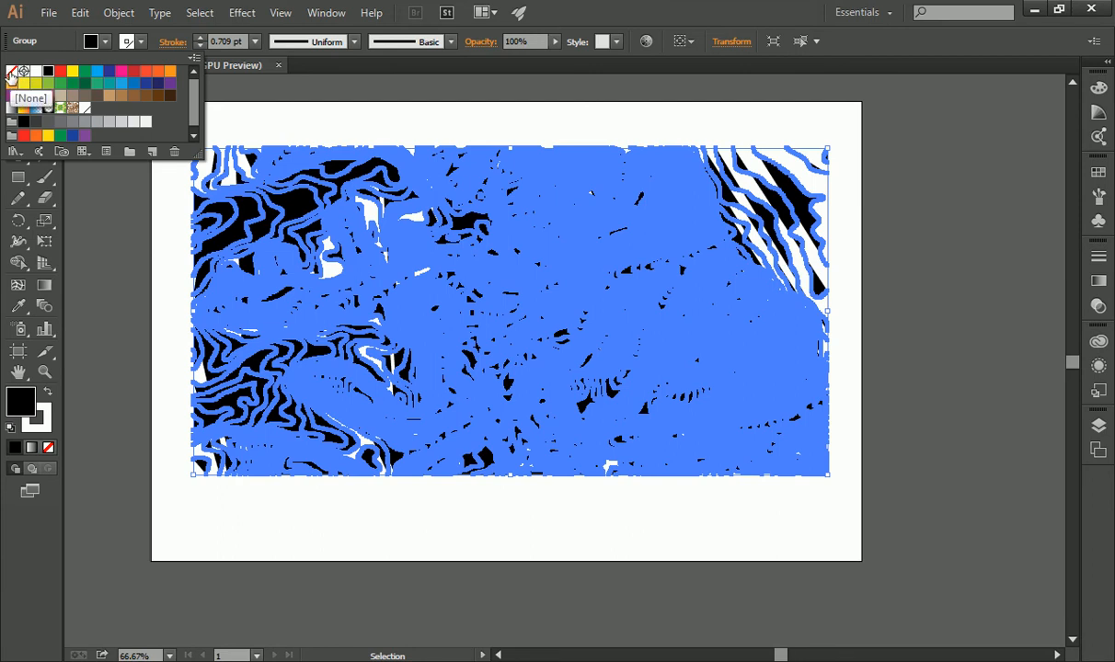
pyautogui.click(11, 71)
pyautogui.click(355, 110)
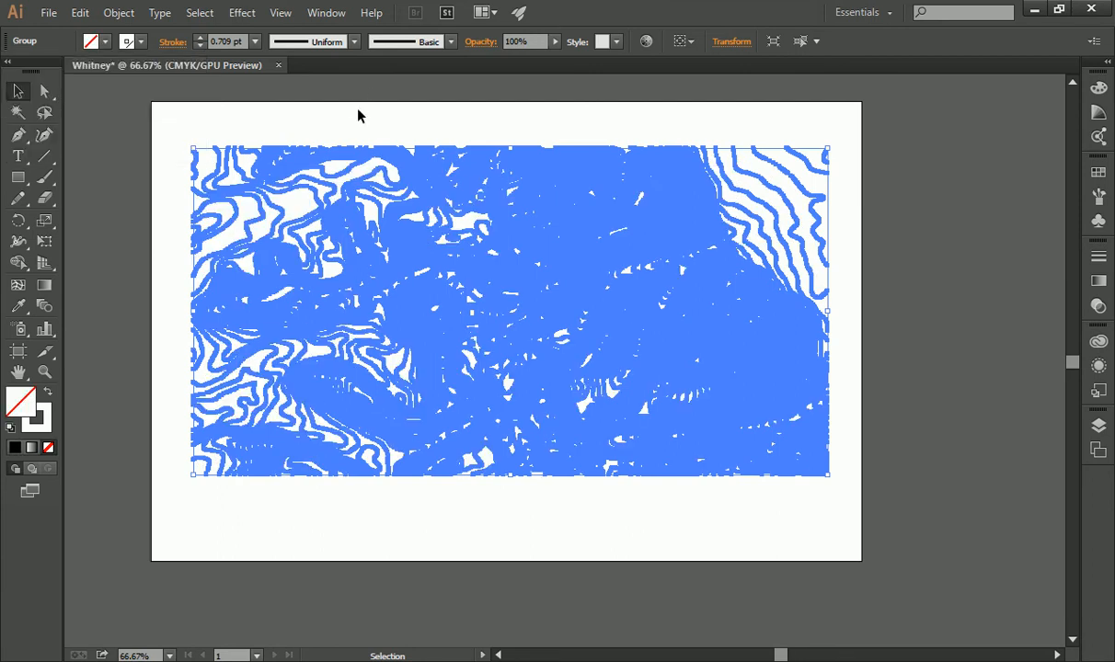
# Set the contour group's stroke color to the black Registration swatch and deselect the group
pyautogui.click(141, 43)
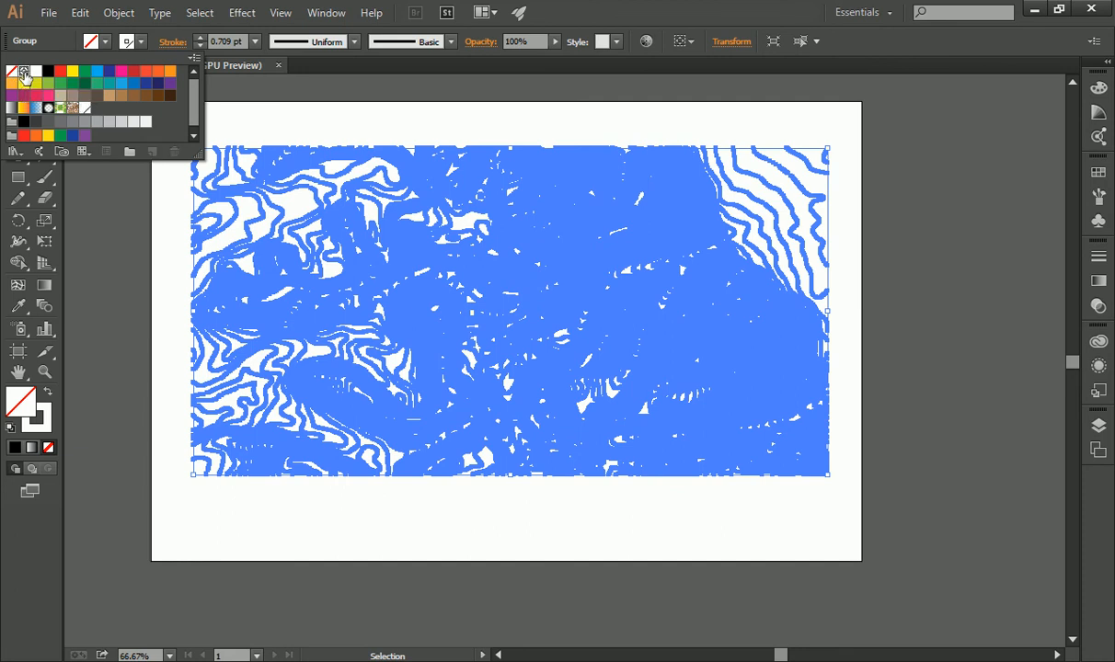
pyautogui.click(23, 72)
pyautogui.click(331, 131)
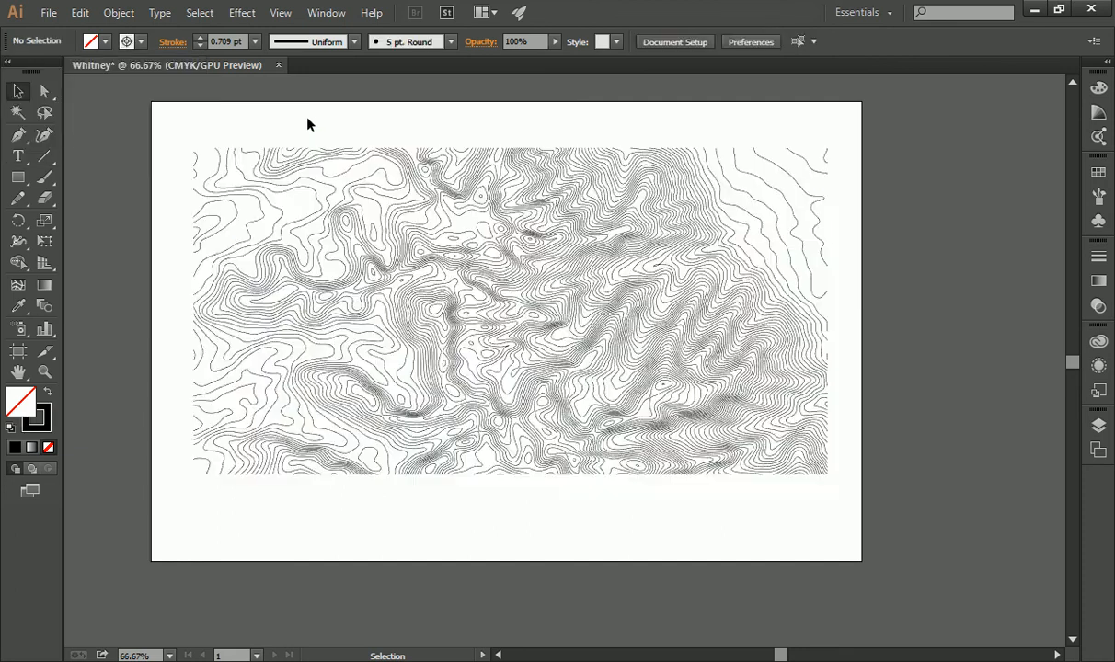
# Try a red stroke on the contour group and return its stroke to the black Registration swatch
pyautogui.click(316, 181)
pyautogui.click(138, 41)
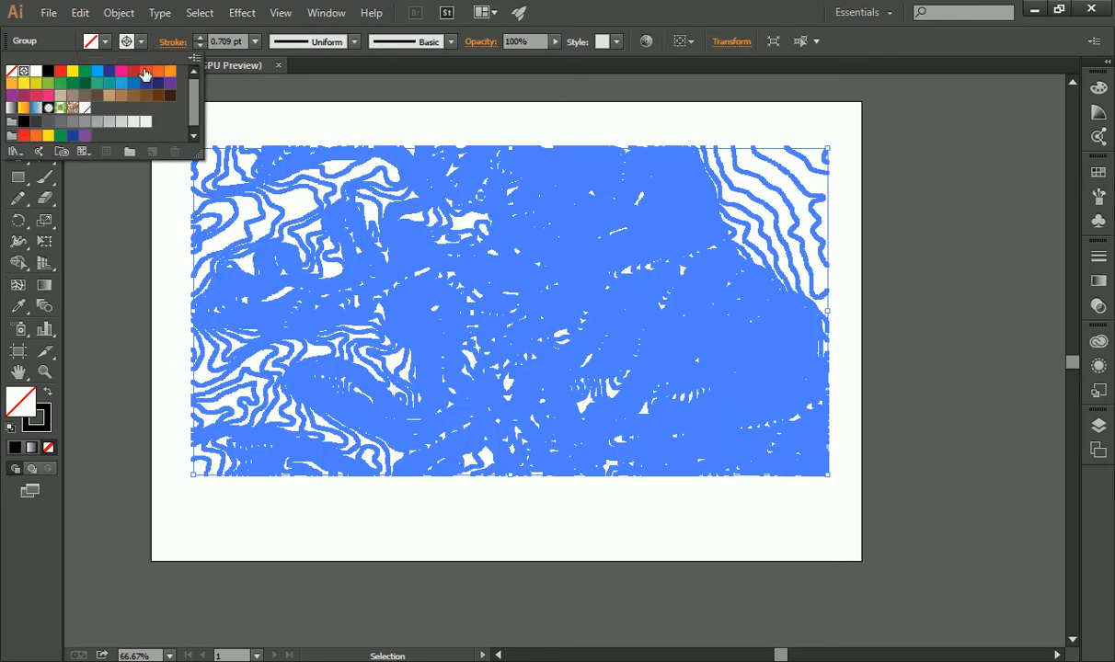
pyautogui.click(59, 72)
pyautogui.click(431, 135)
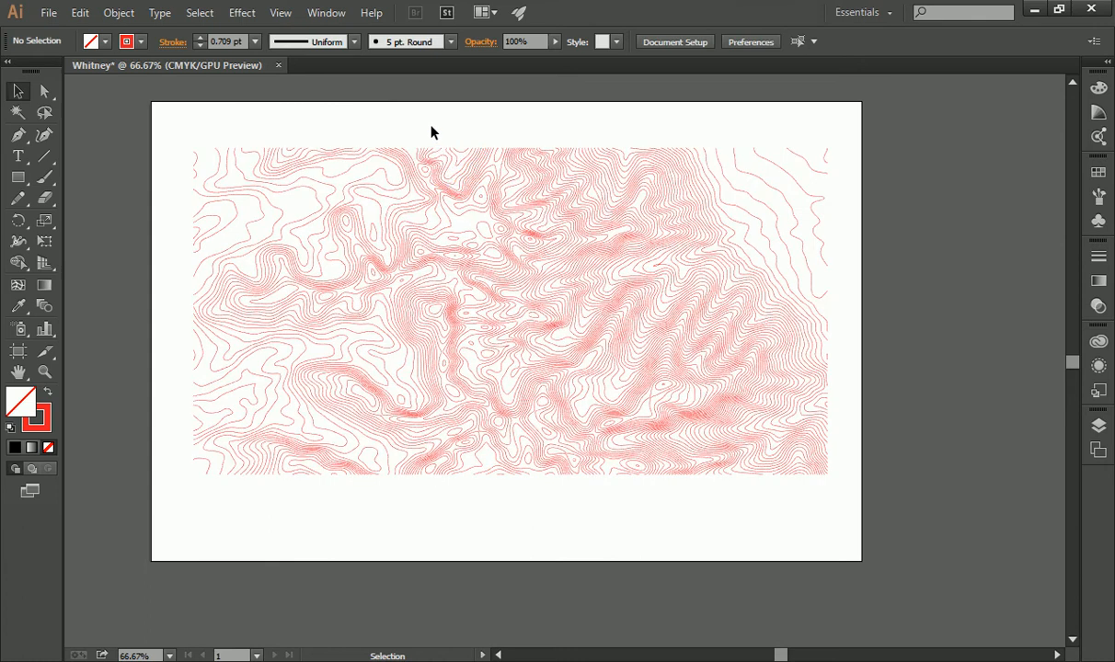
pyautogui.click(437, 178)
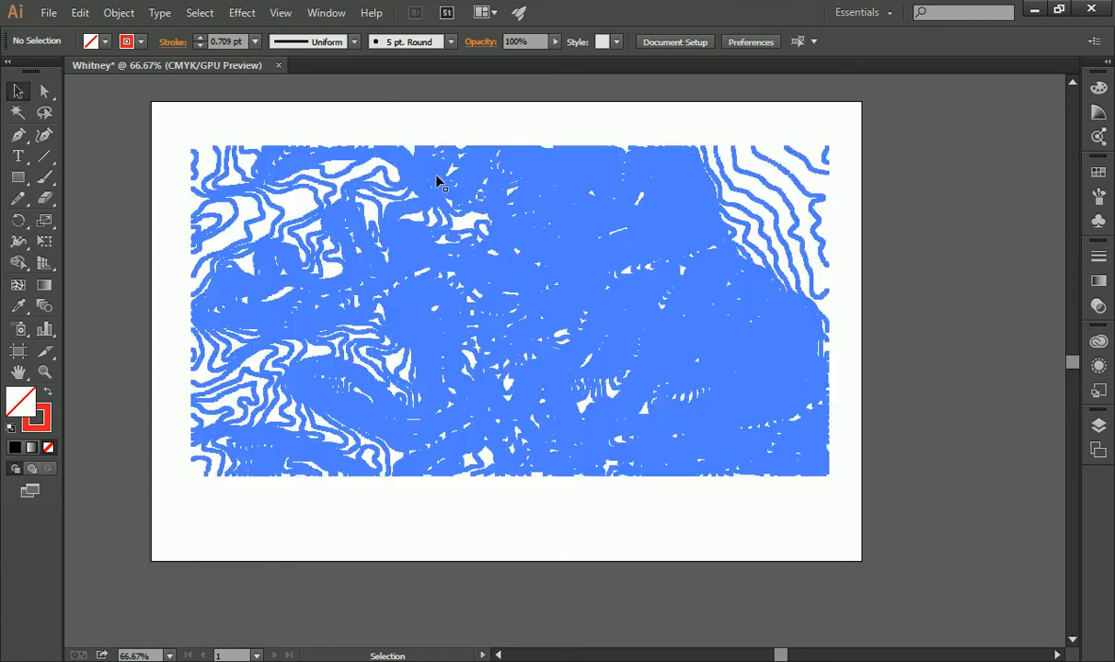
pyautogui.click(138, 41)
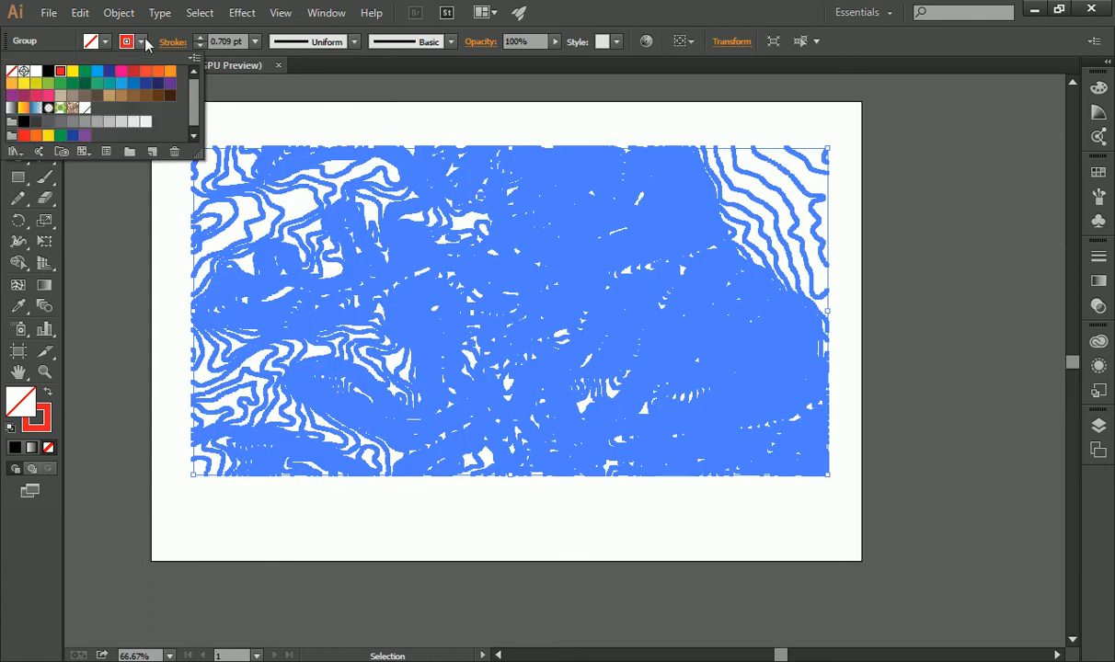
pyautogui.click(24, 71)
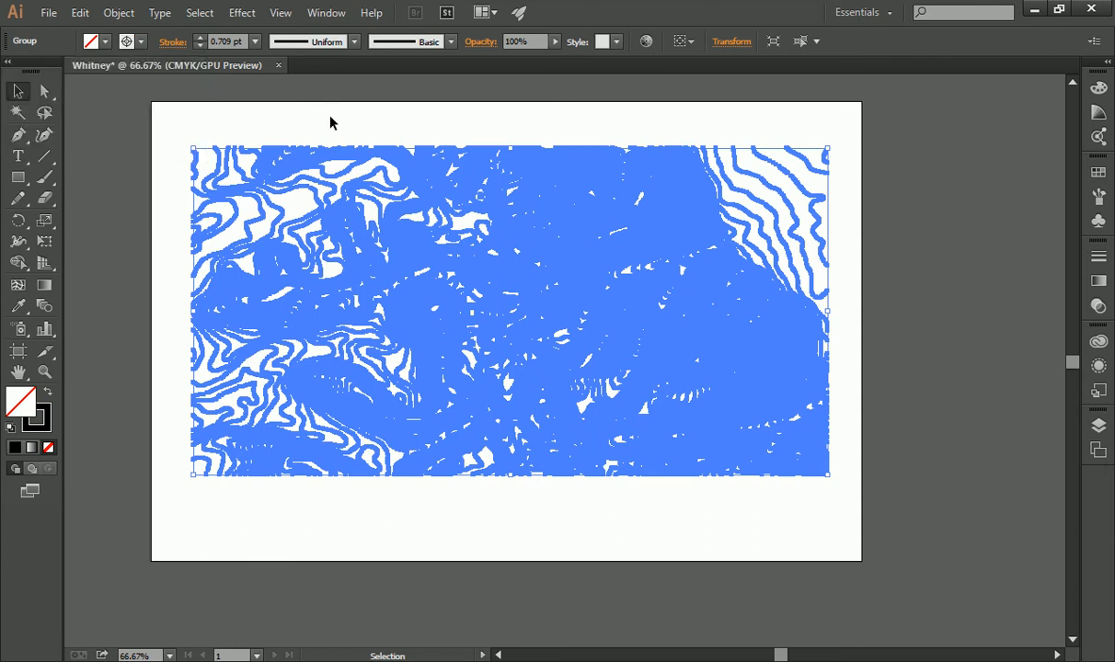
pyautogui.click(322, 117)
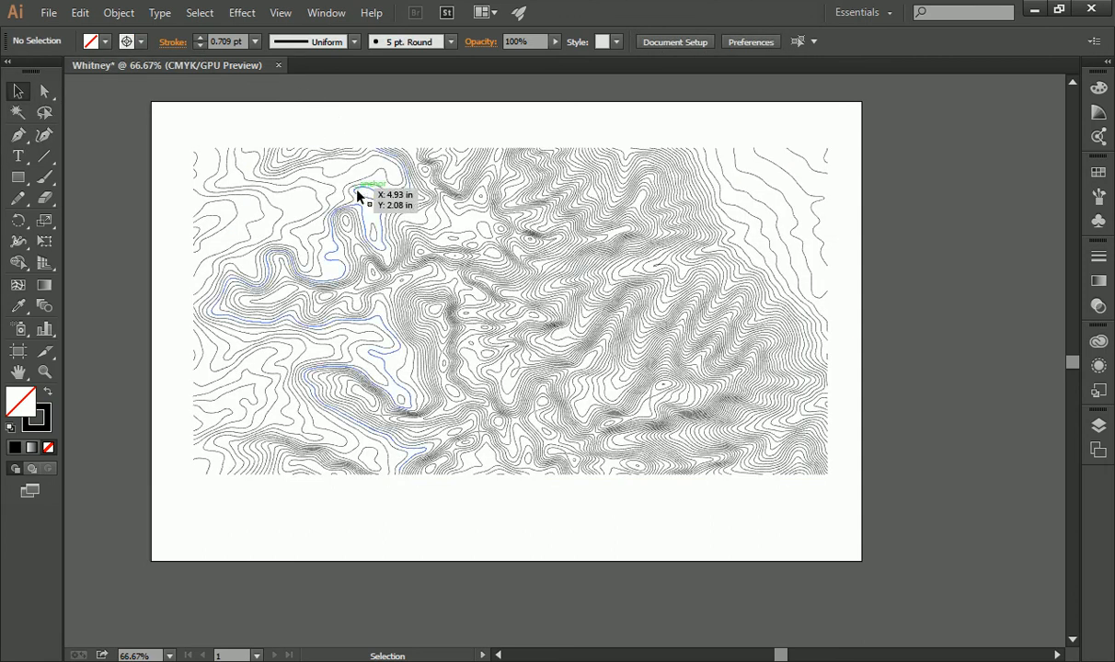
# Set the contour group's stroke weight to 0.25 pt and deselect the group
pyautogui.click(467, 191)
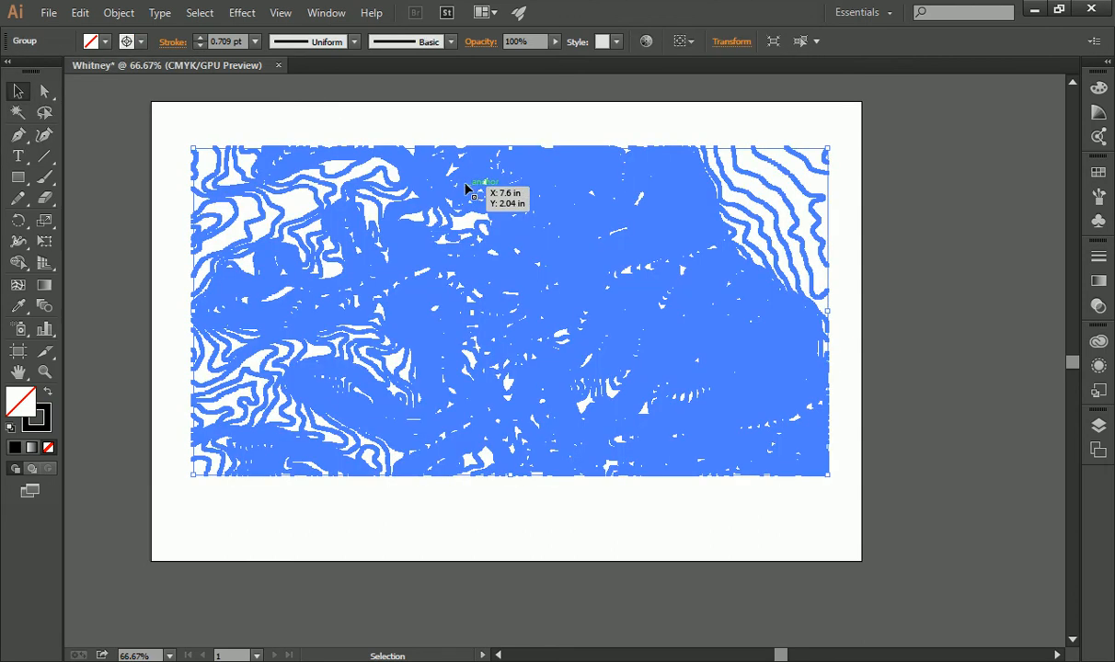
pyautogui.click(255, 43)
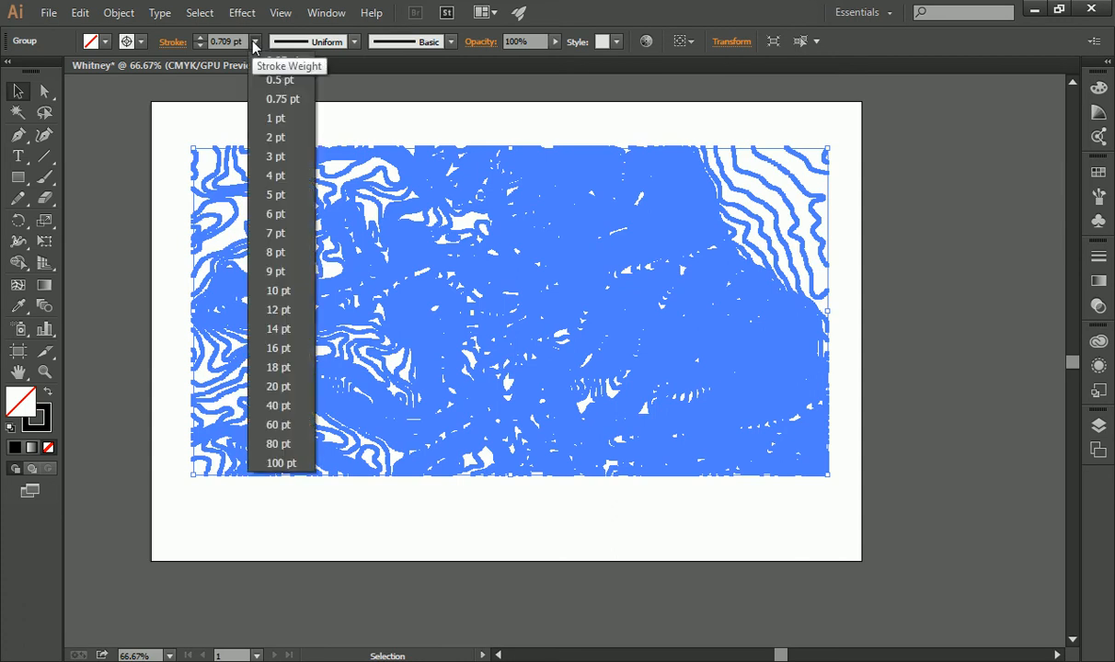
pyautogui.click(274, 59)
pyautogui.click(385, 128)
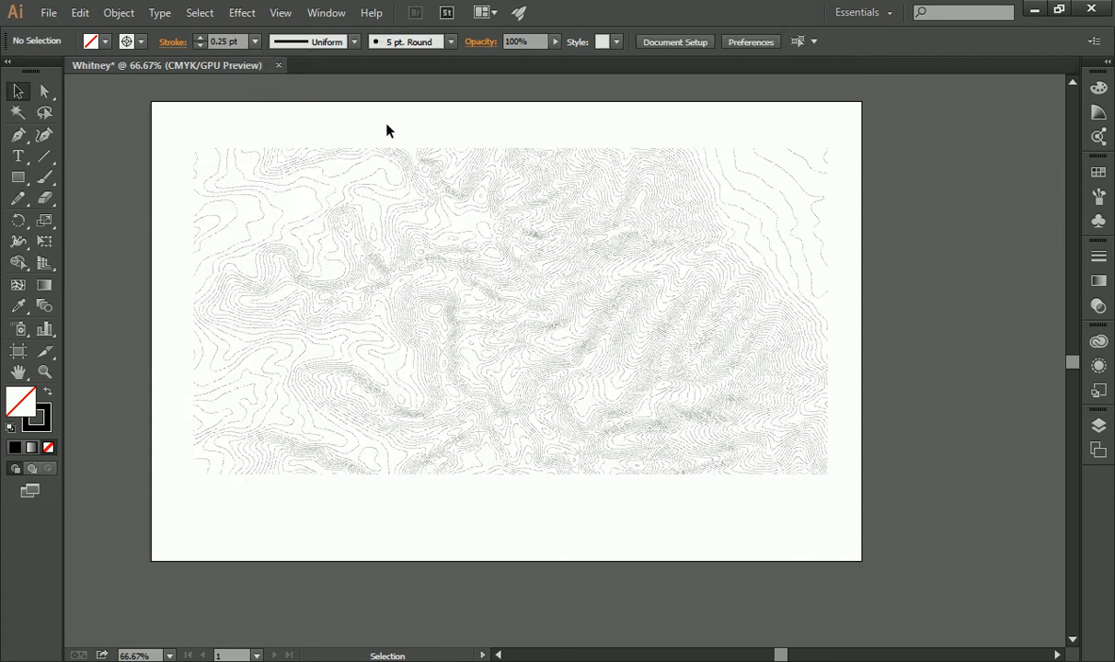
# Try a 5 pt stroke weight on the contour group and deselect it to inspect the line thickness up close
pyautogui.click(44, 372)
pyautogui.click(359, 280)
pyautogui.click(596, 298)
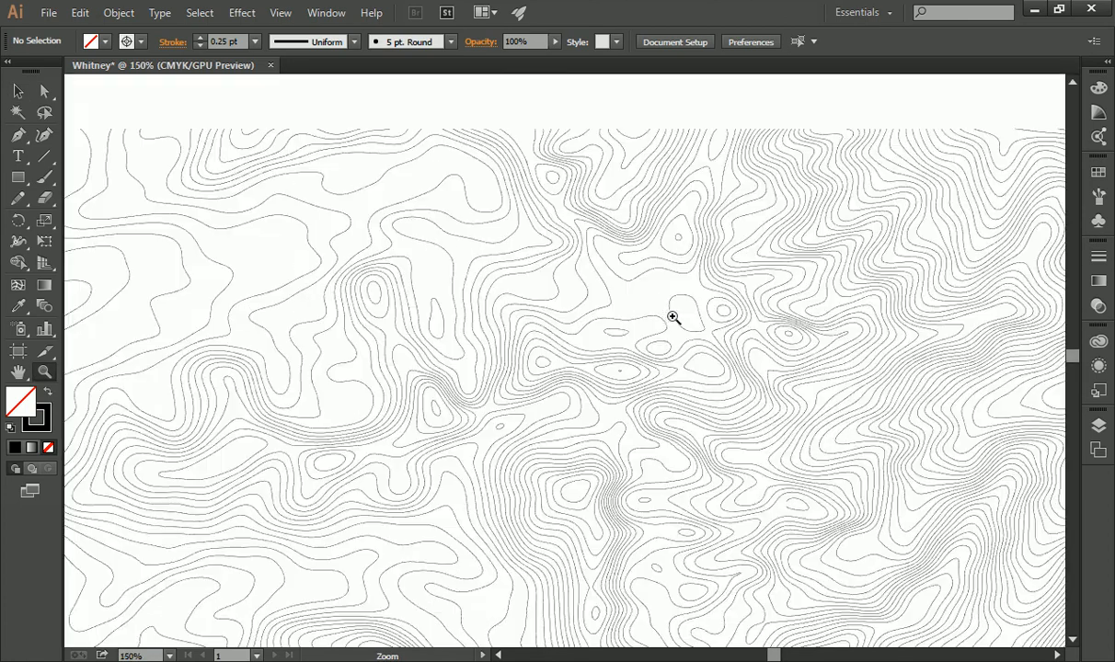
pyautogui.click(526, 311)
pyautogui.click(18, 91)
pyautogui.click(480, 356)
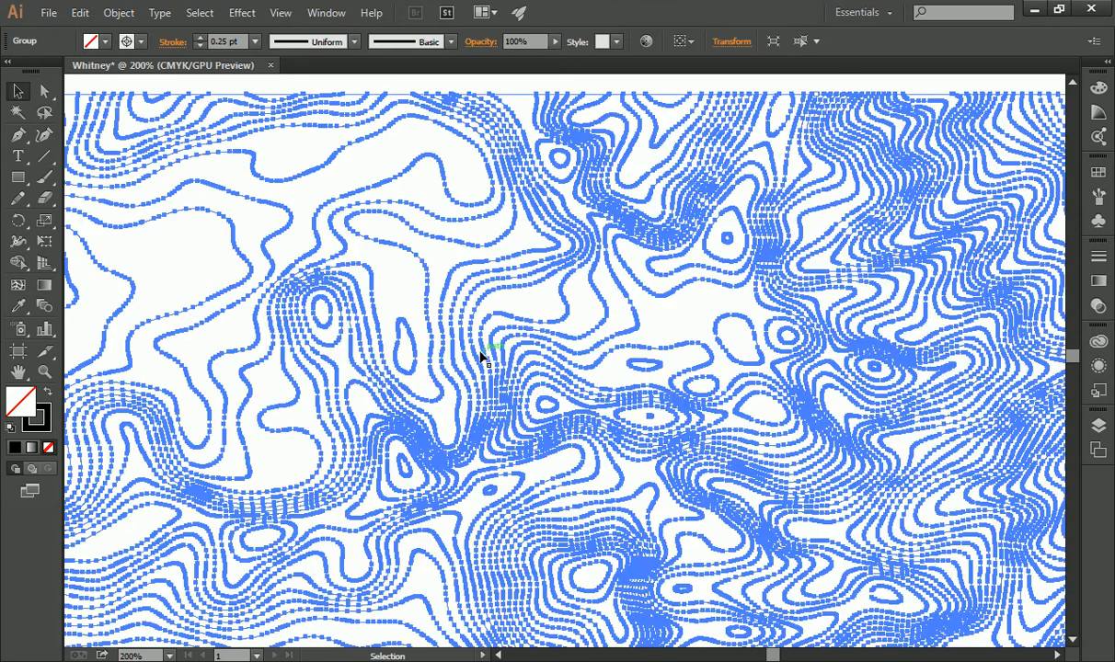
pyautogui.click(446, 258)
pyautogui.click(455, 266)
pyautogui.click(255, 41)
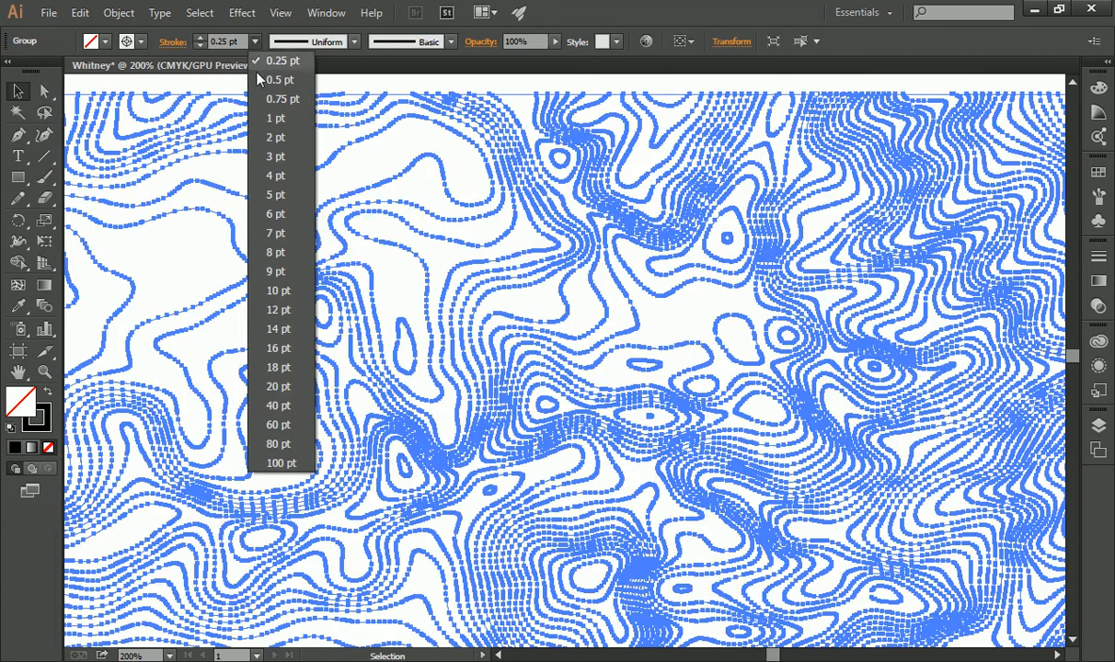
pyautogui.click(274, 191)
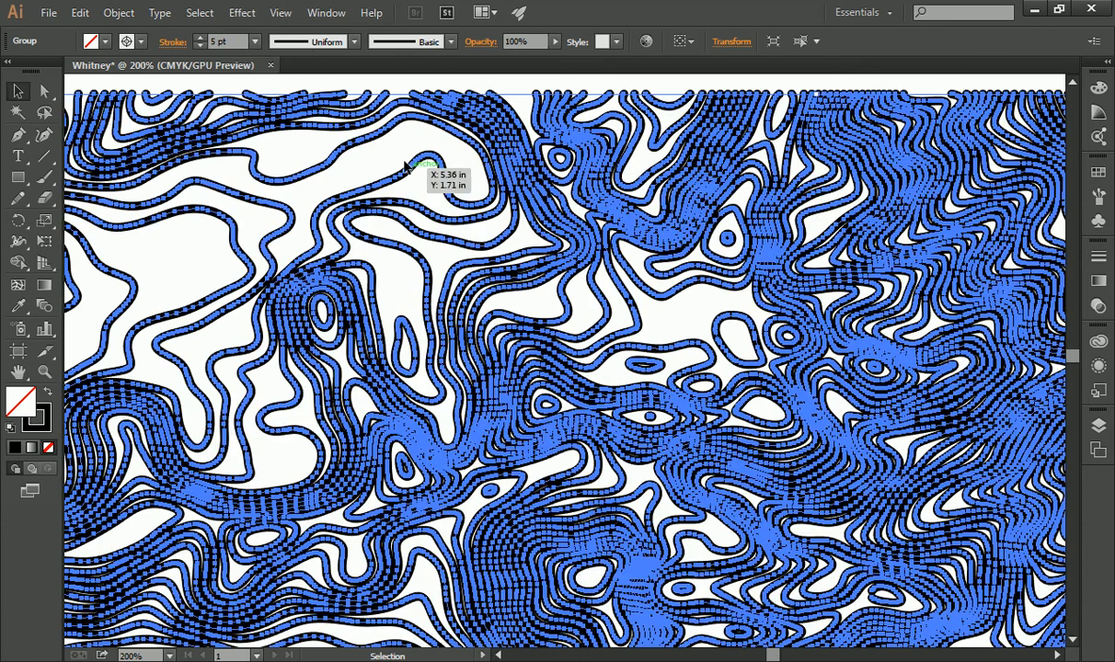
pyautogui.click(424, 173)
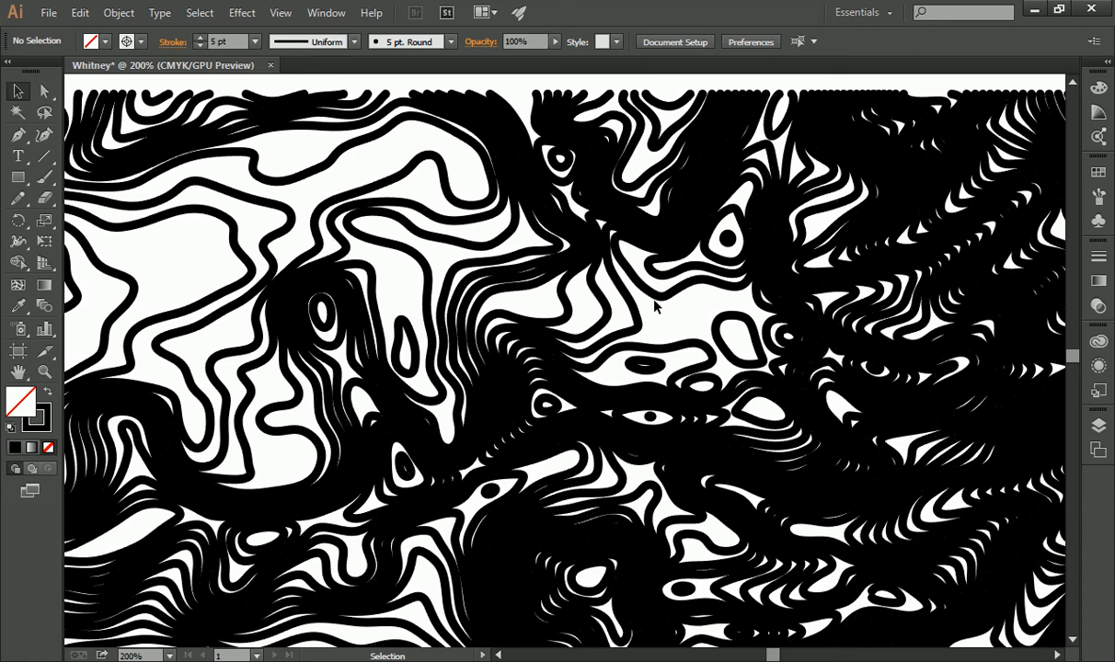
# Set the contour group's stroke weight to 1 pt and review the thinner contour lines
pyautogui.click(448, 113)
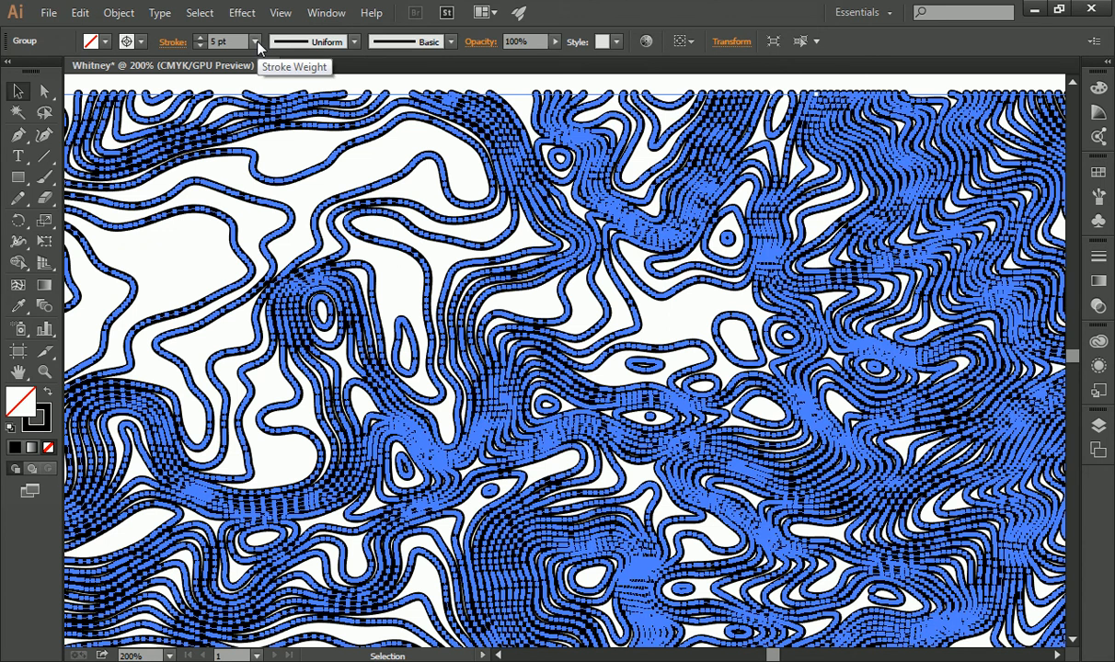
pyautogui.click(257, 43)
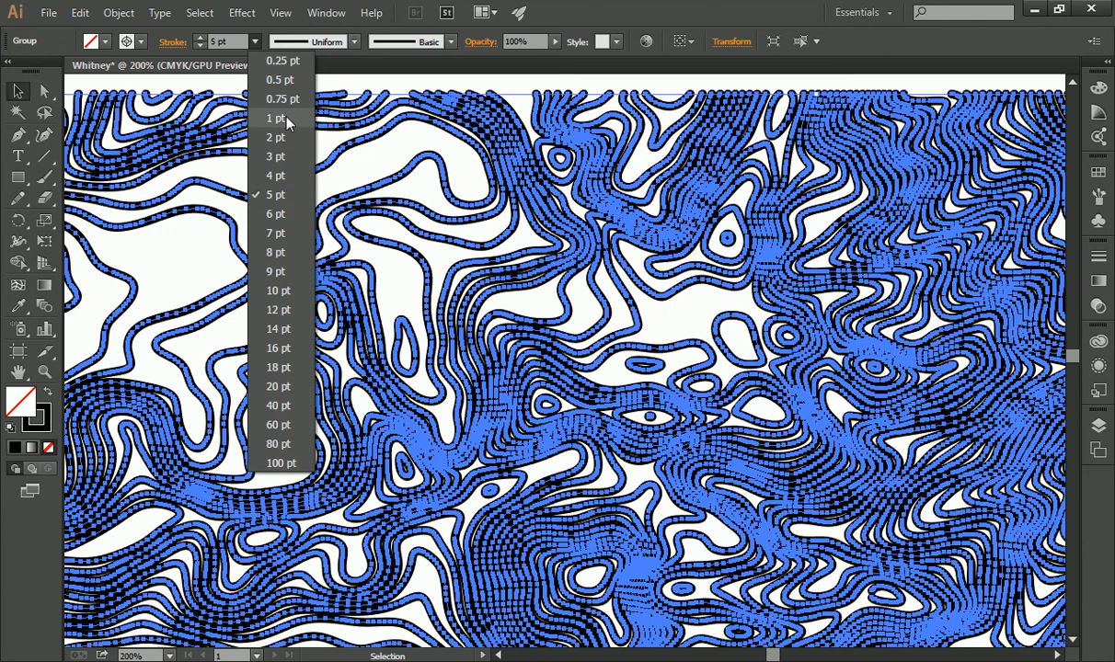
pyautogui.click(278, 99)
pyautogui.click(424, 142)
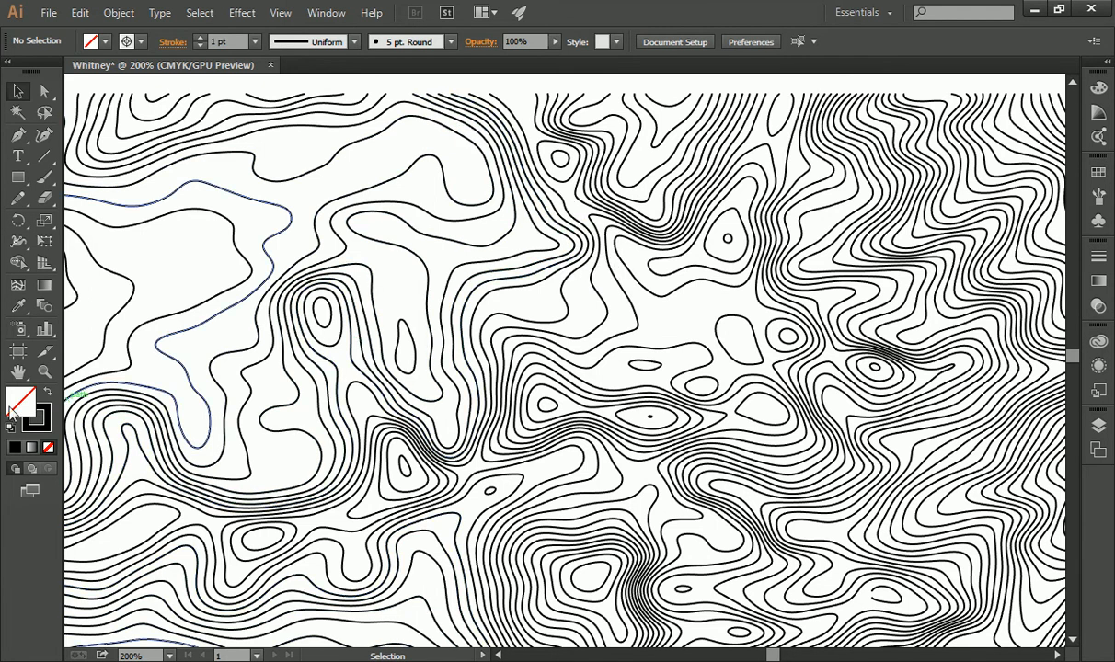
pyautogui.click(45, 372)
pyautogui.keyDown('alt'); pyautogui.click(547, 254); pyautogui.keyUp('alt')
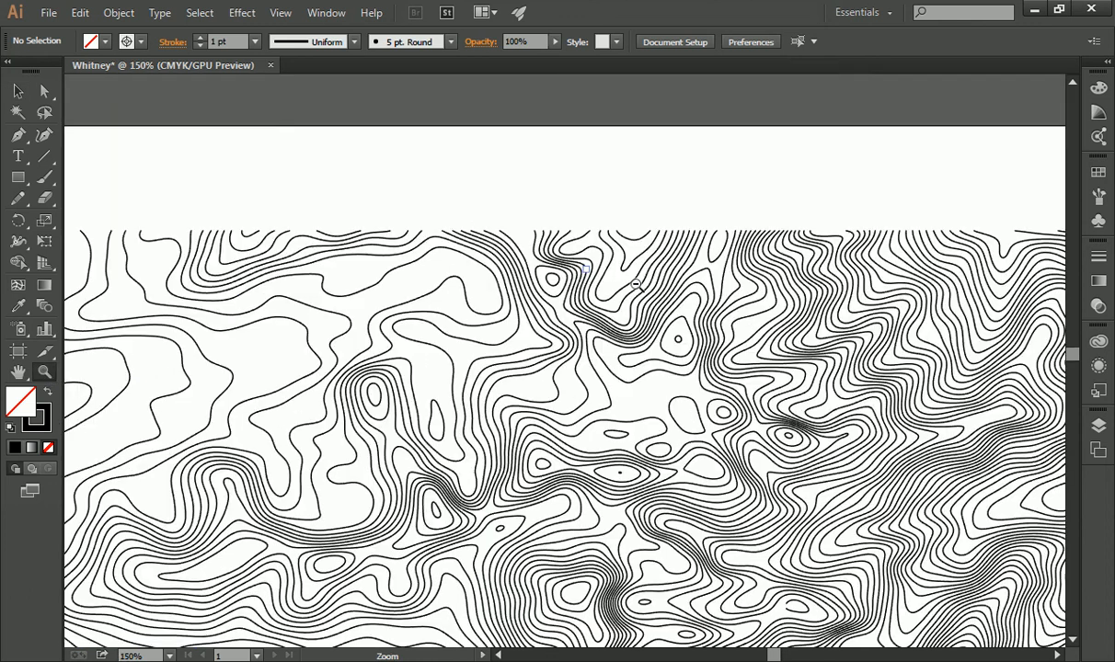
pyautogui.keyDown('alt'); pyautogui.click(642, 280); pyautogui.keyUp('alt')
pyautogui.keyDown('alt'); pyautogui.click(658, 294); pyautogui.keyUp('alt')
pyautogui.scroll(-5, 511, 302)
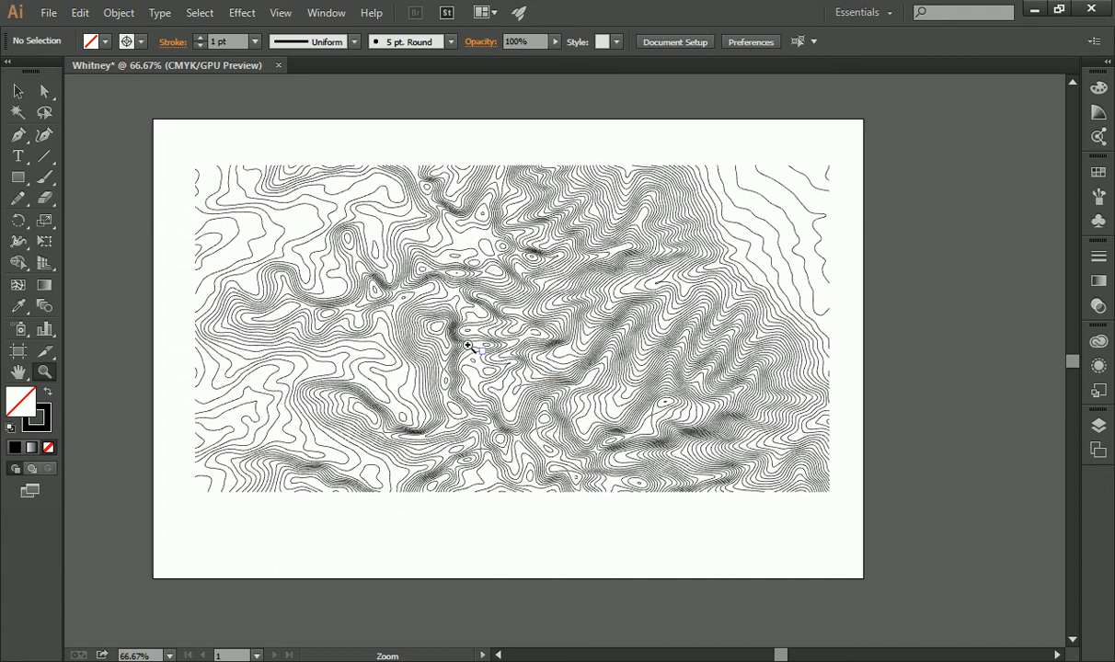
pyautogui.click(326, 281)
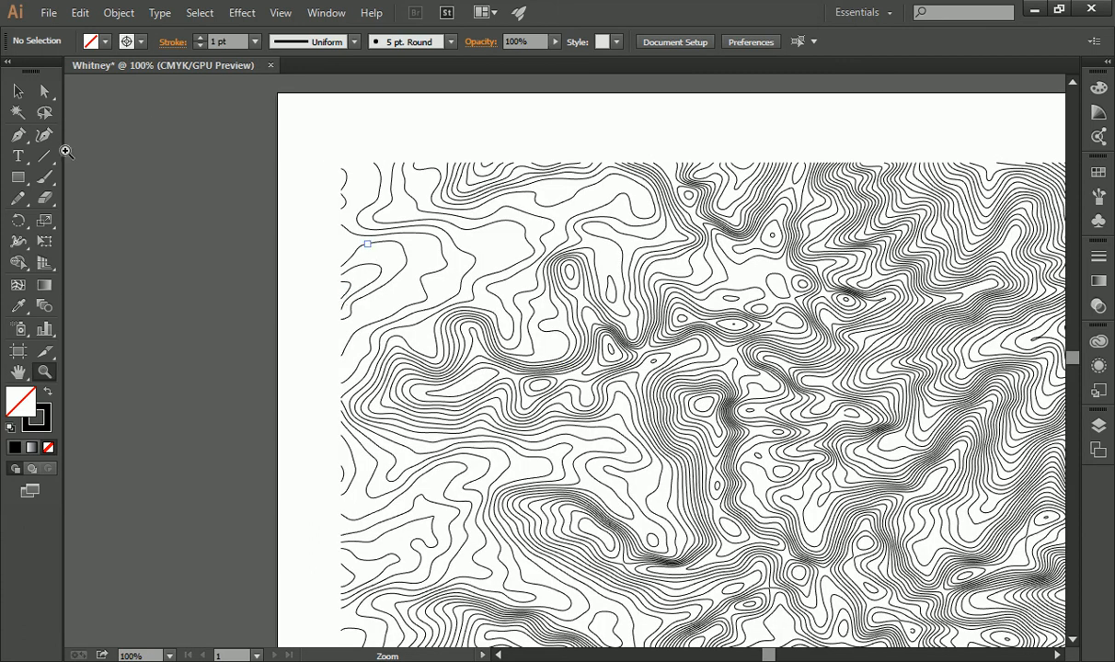
pyautogui.click(18, 91)
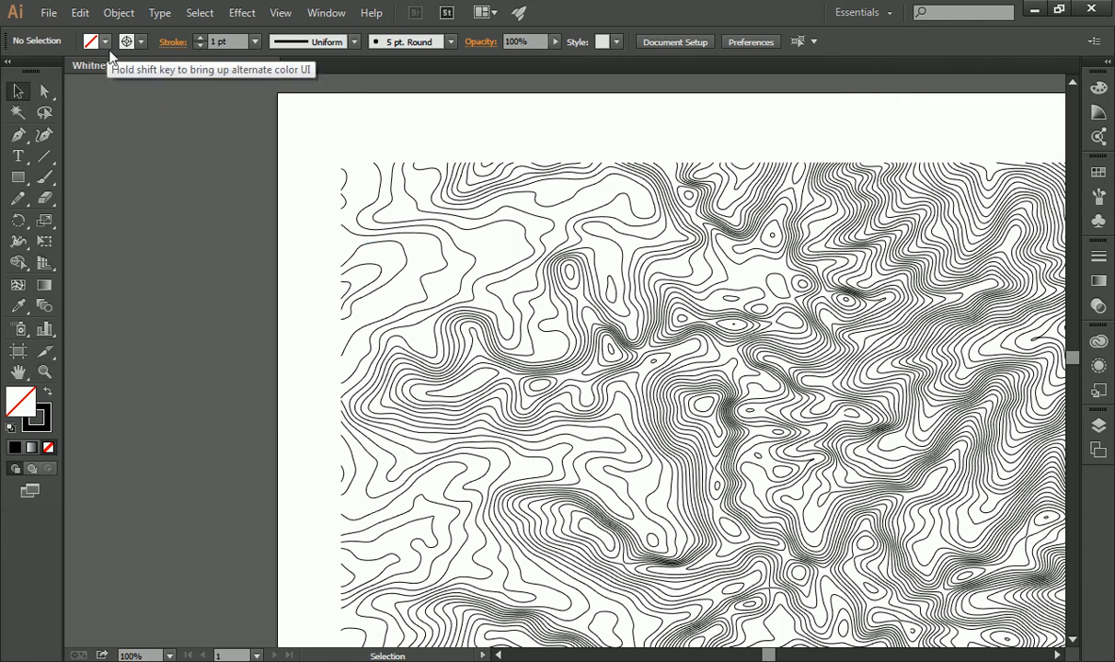
# Try to create a new color group from the Registration stroke swatch
pyautogui.click(129, 41)
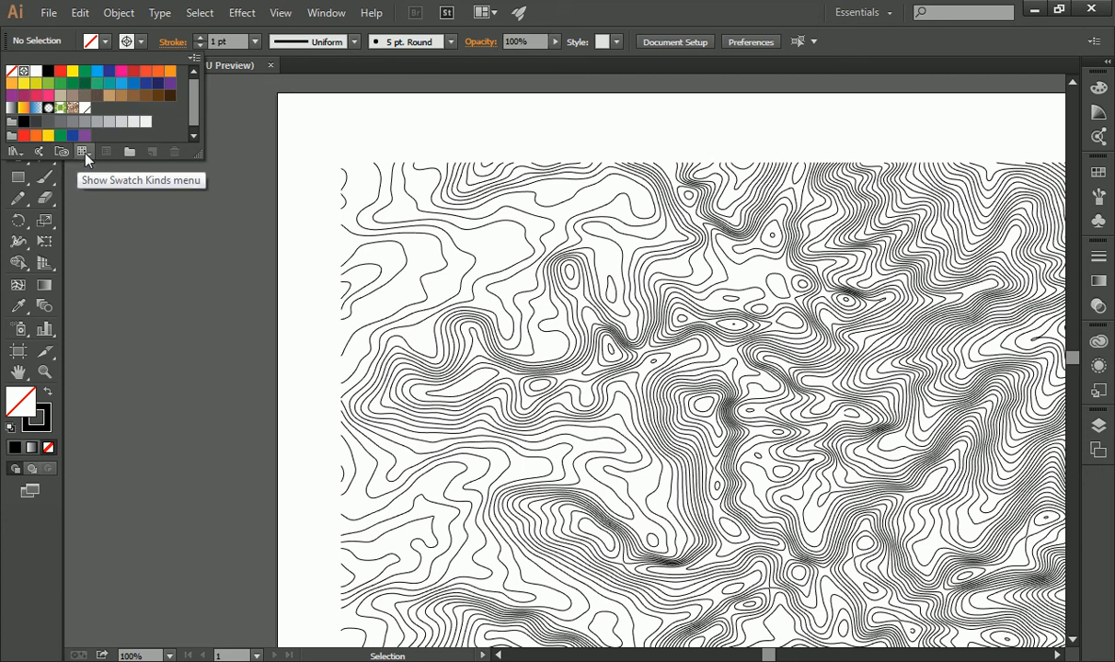
pyautogui.click(129, 153)
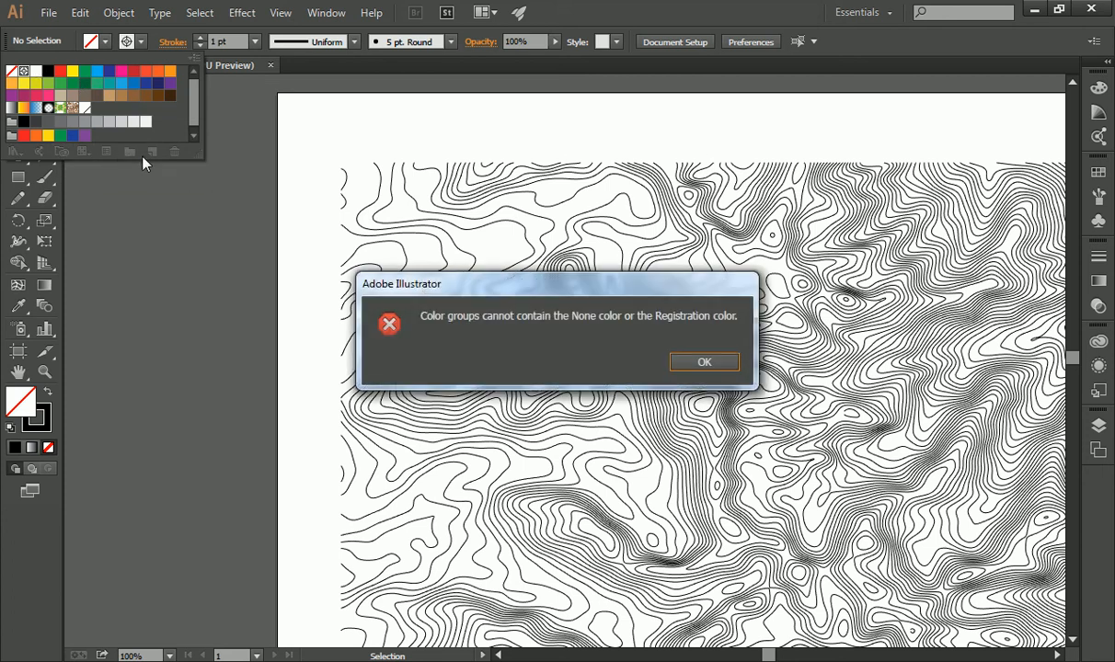
pyautogui.click(704, 362)
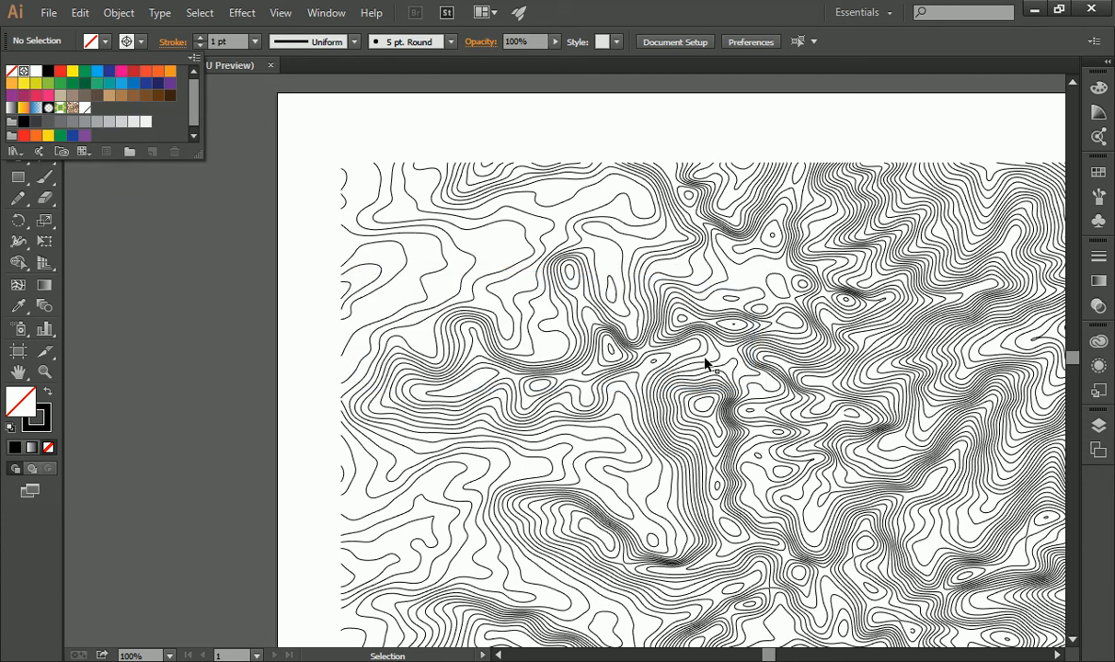
# Browse the available swatch libraries for the stroke color, including the Art History collection
pyautogui.click(16, 151)
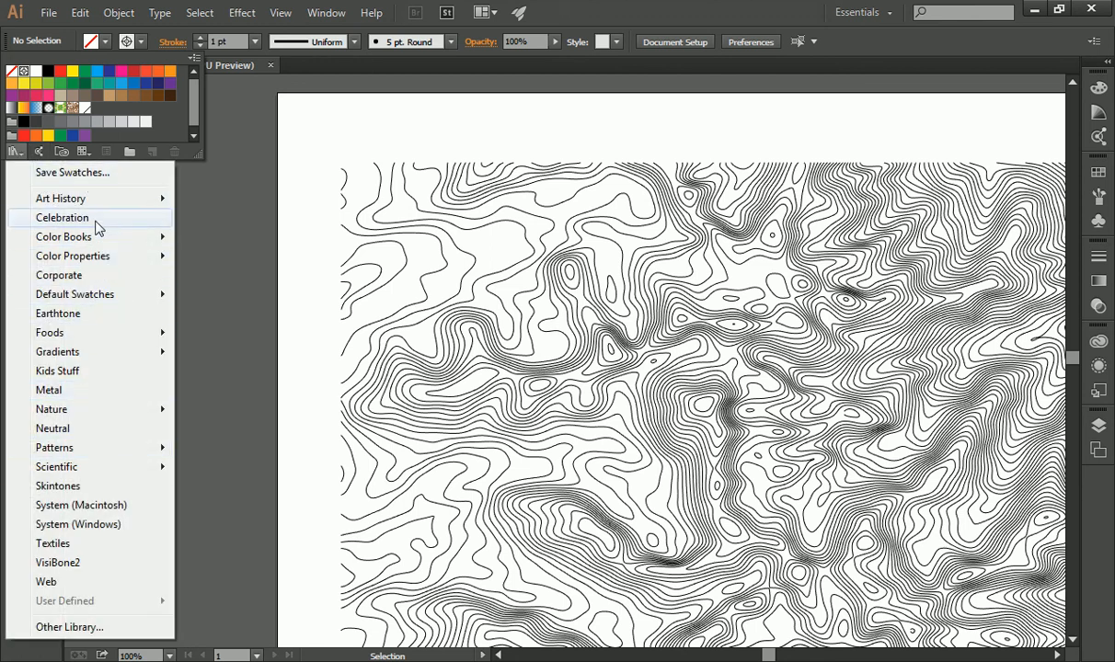
pyautogui.moveTo(99, 197)
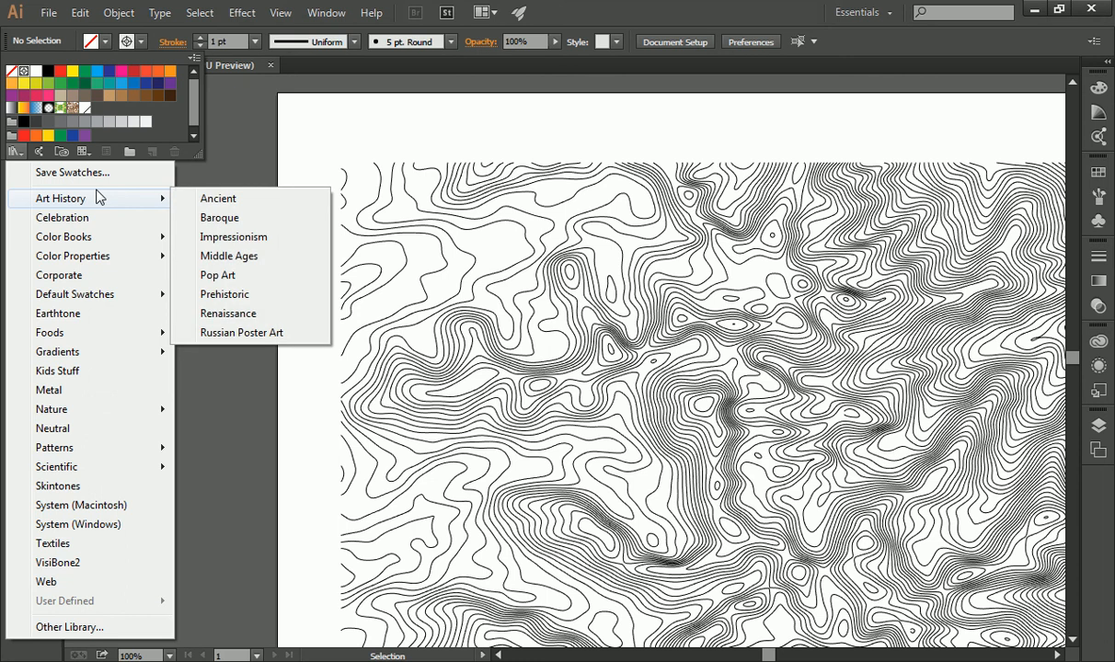
pyautogui.click(177, 123)
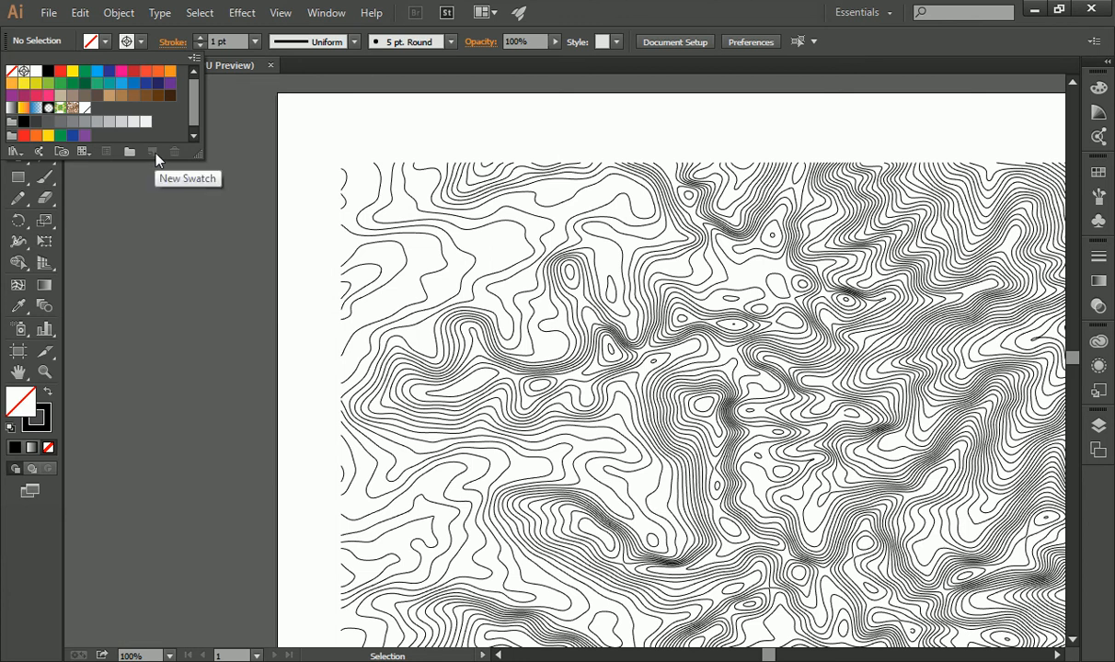
# Set the default stroke color to the black CMYK swatch and start a new swatch from it
pyautogui.click(49, 71)
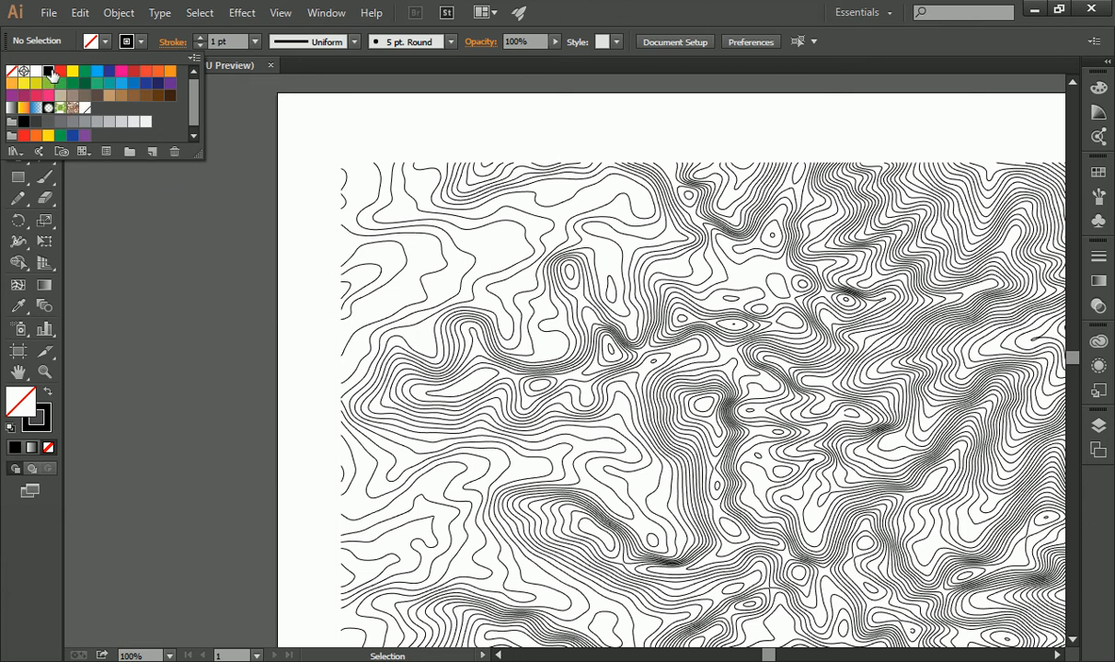
pyautogui.click(154, 149)
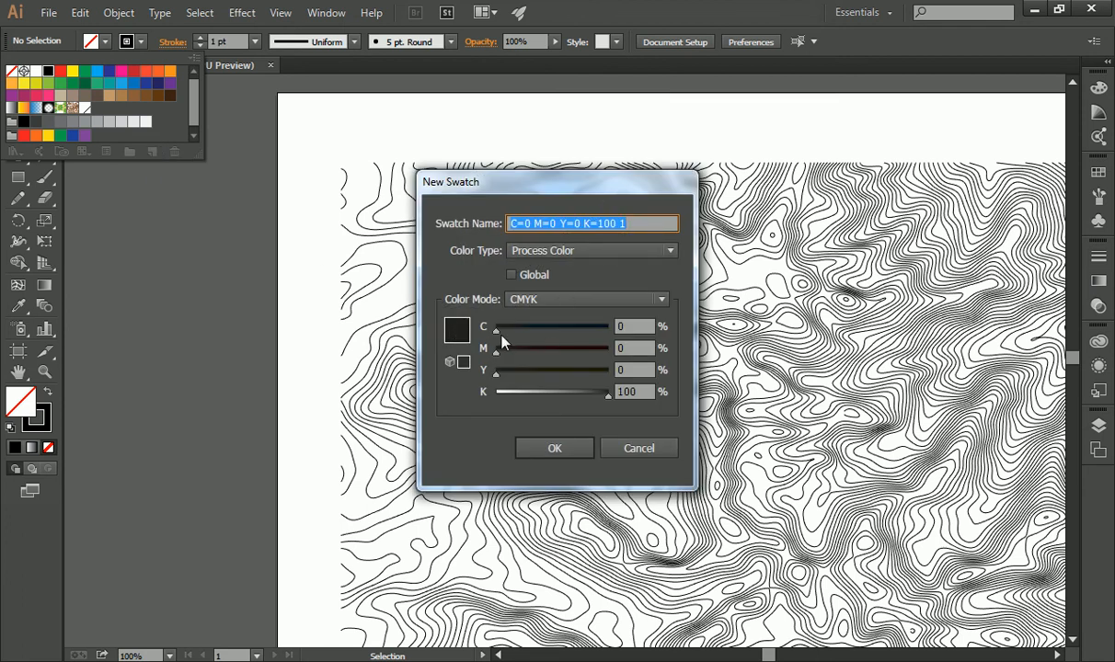
# Try the web-safe color for the new swatch and return its sliders to C=0, M=0, Y=0, K=100
pyautogui.click(515, 300)
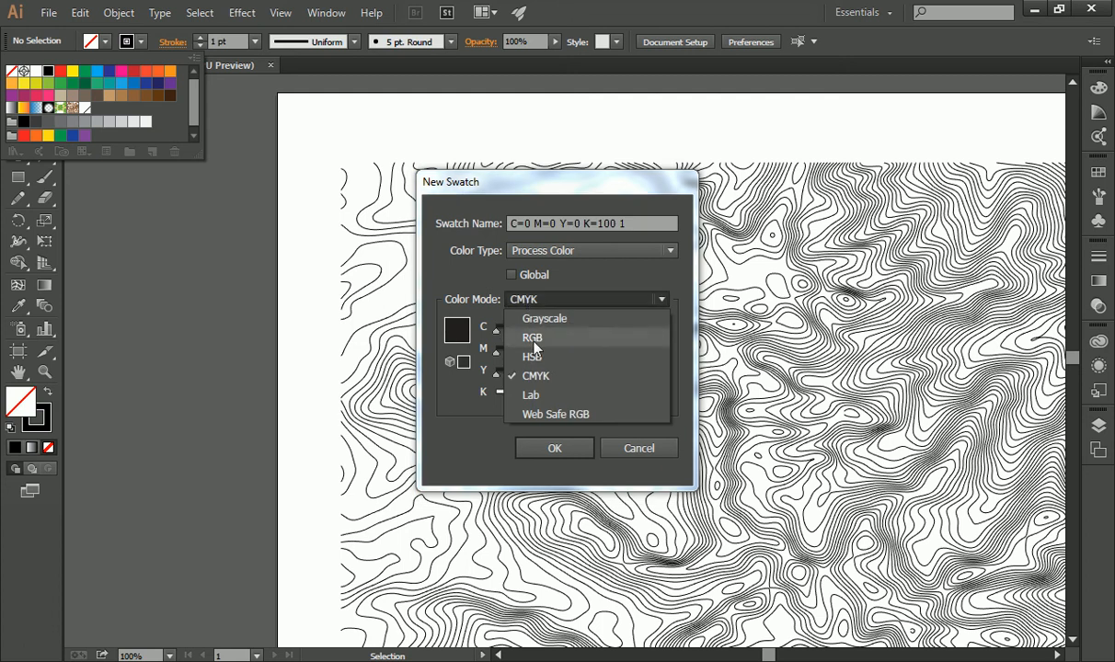
pyautogui.click(464, 299)
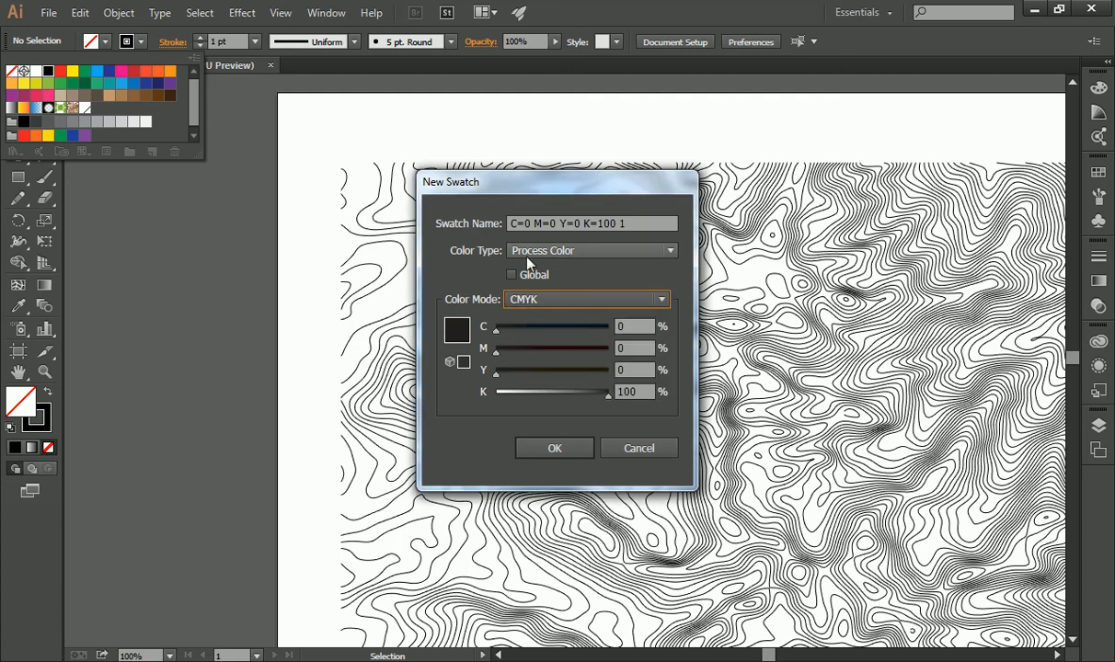
pyautogui.click(450, 361)
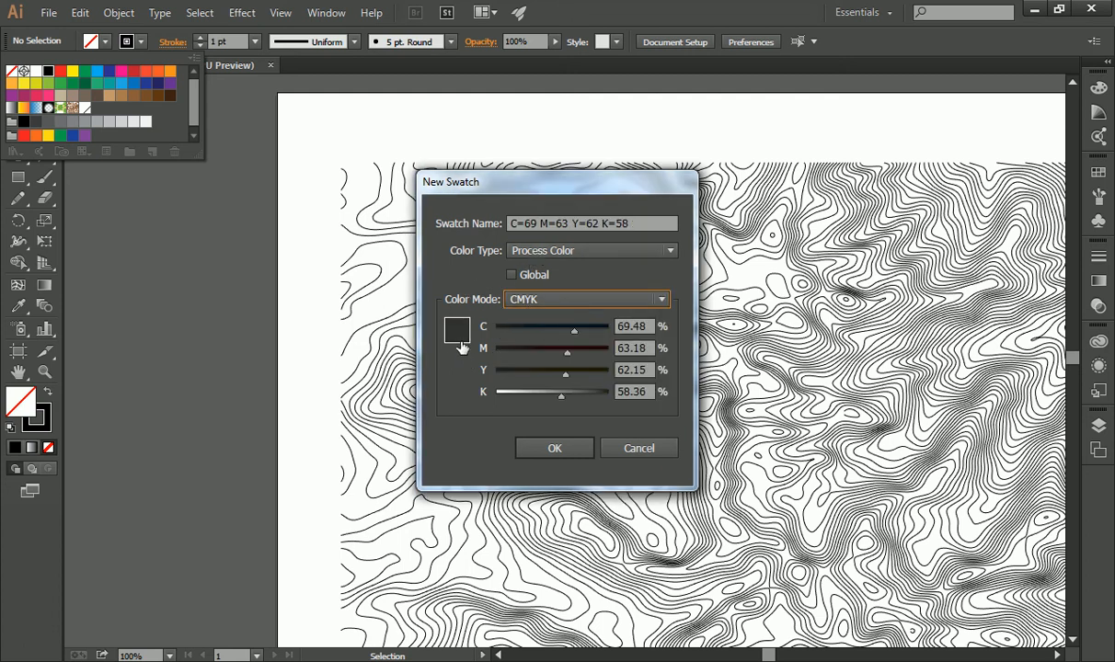
pyautogui.moveTo(574, 330); pyautogui.dragTo(495, 331)
pyautogui.moveTo(571, 352); pyautogui.dragTo(478, 367)
pyautogui.moveTo(565, 372); pyautogui.dragTo(615, 393)
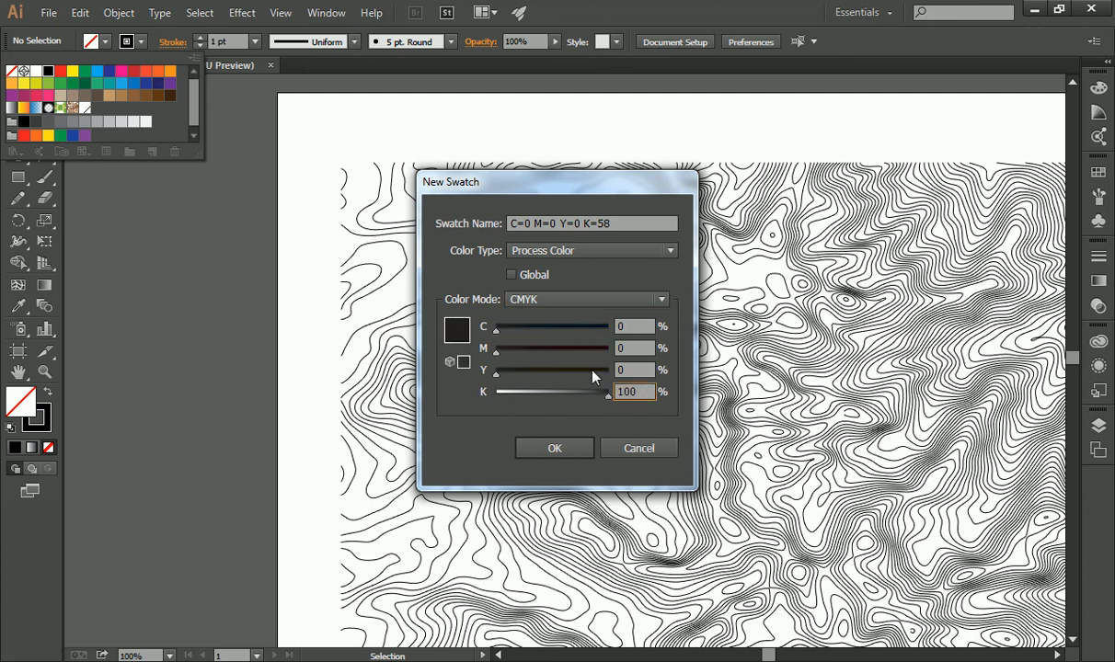
# Try the Spot Color type for the new swatch and return it to Process Color
pyautogui.click(560, 250)
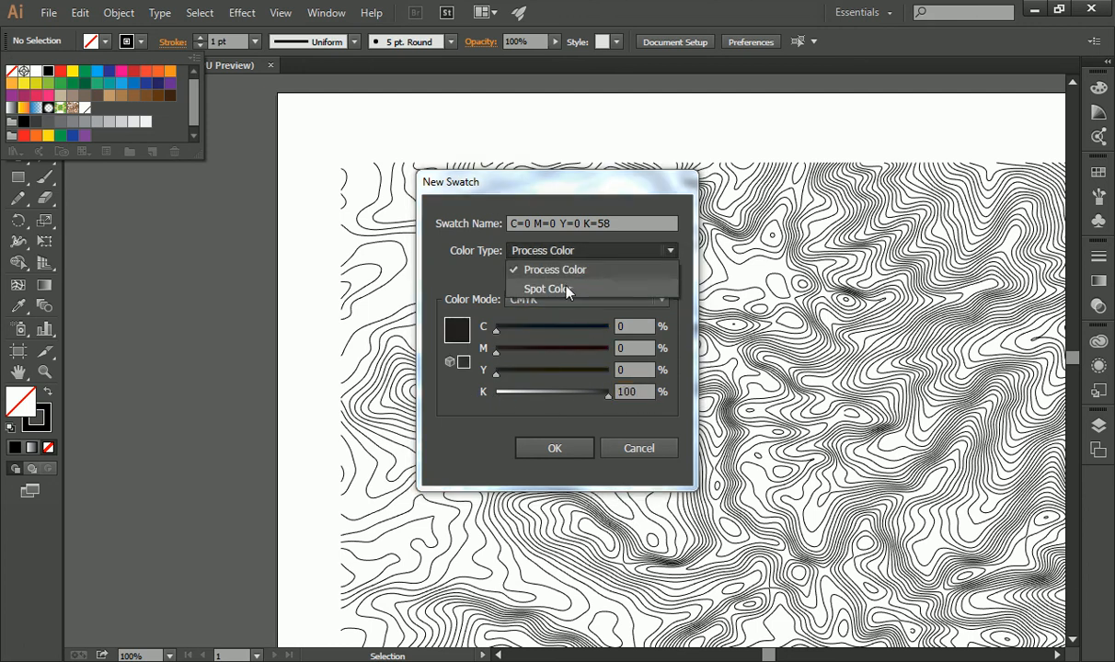
pyautogui.click(567, 290)
pyautogui.click(543, 250)
pyautogui.click(567, 270)
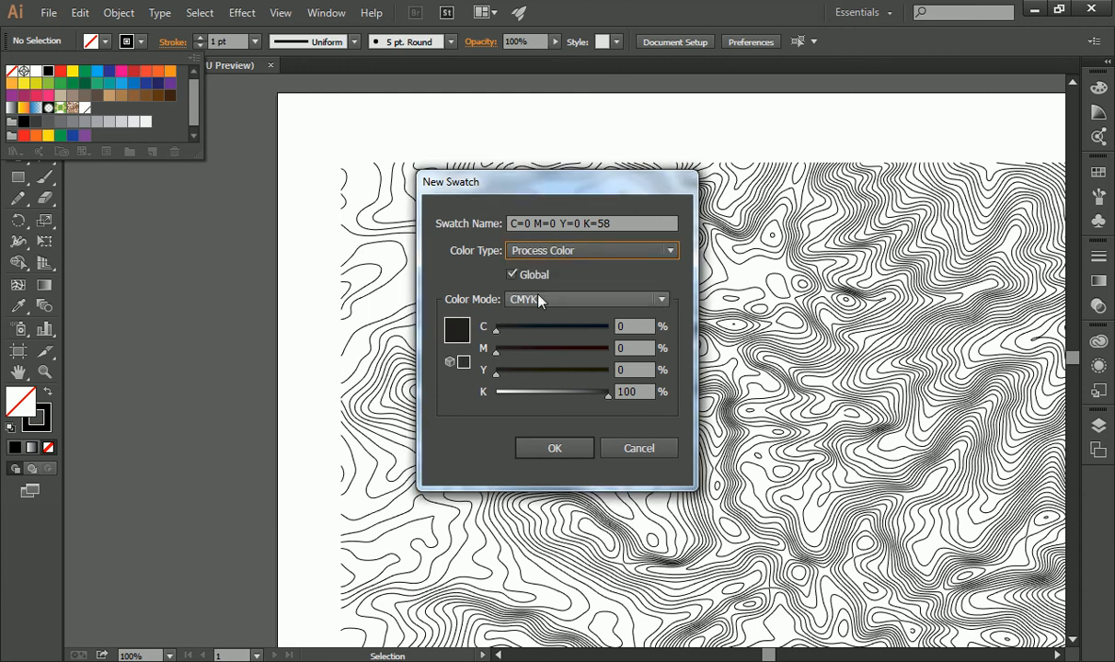
# Try RGB color mode with R=0, G=0, B=0 for the new swatch and cancel its creation
pyautogui.click(541, 296)
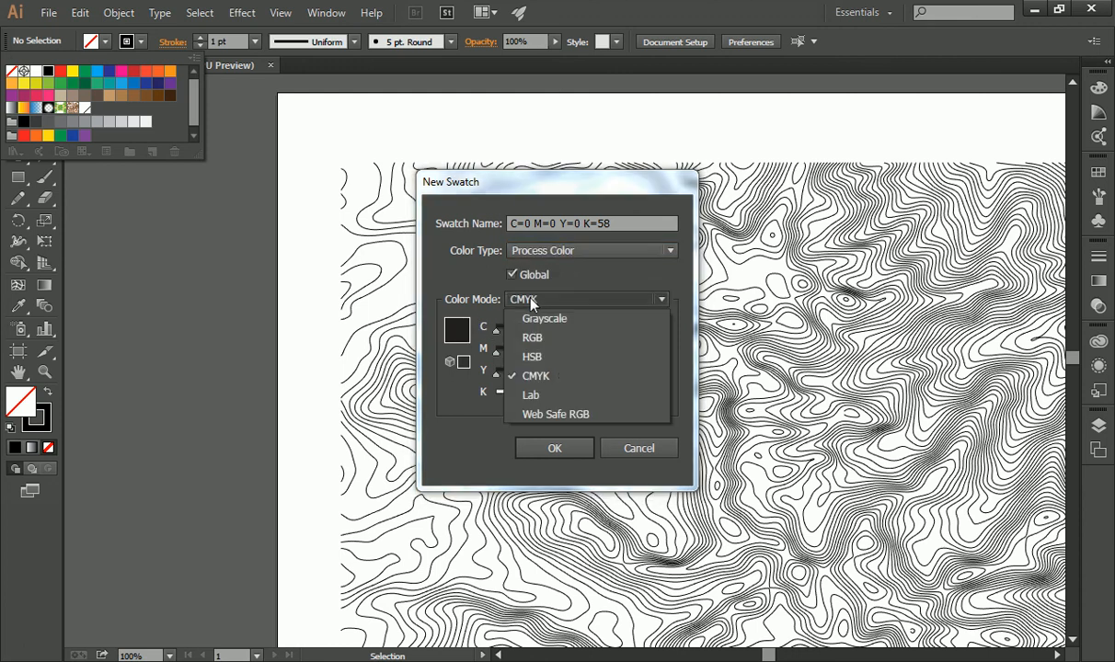
pyautogui.click(530, 348)
pyautogui.moveTo(511, 329); pyautogui.dragTo(502, 444)
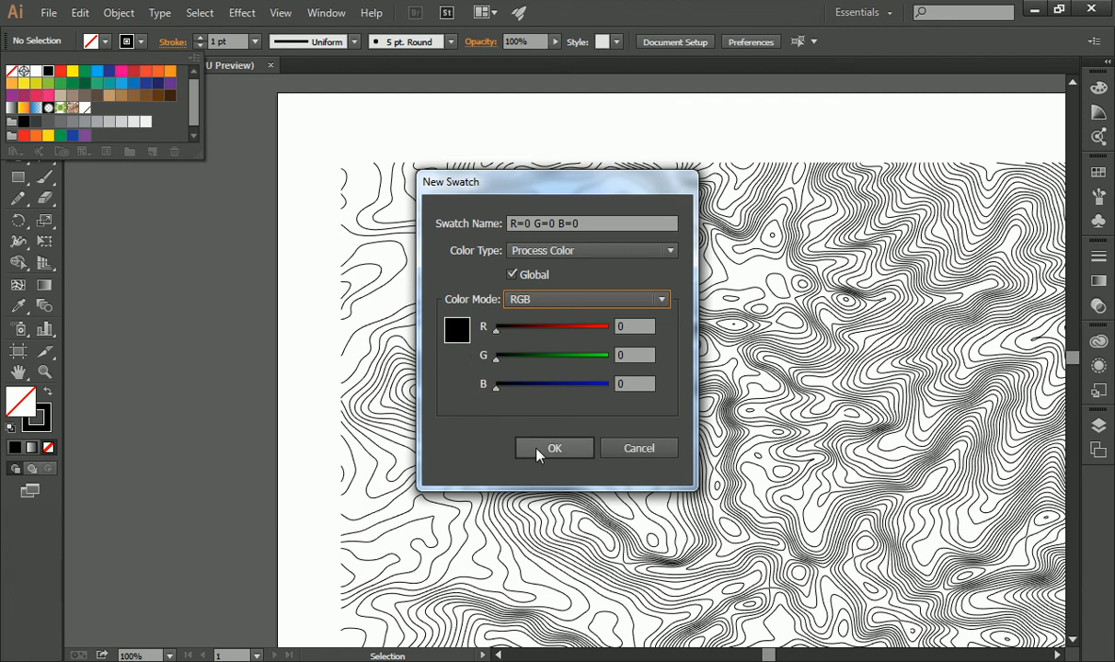
pyautogui.click(648, 452)
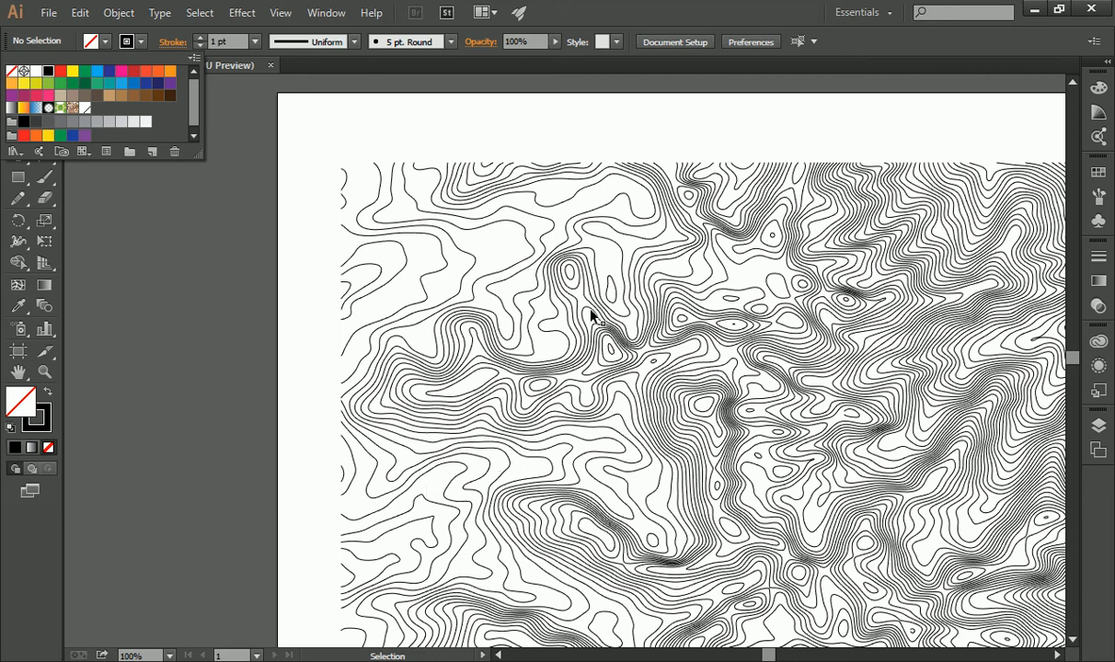
pyautogui.click(128, 265)
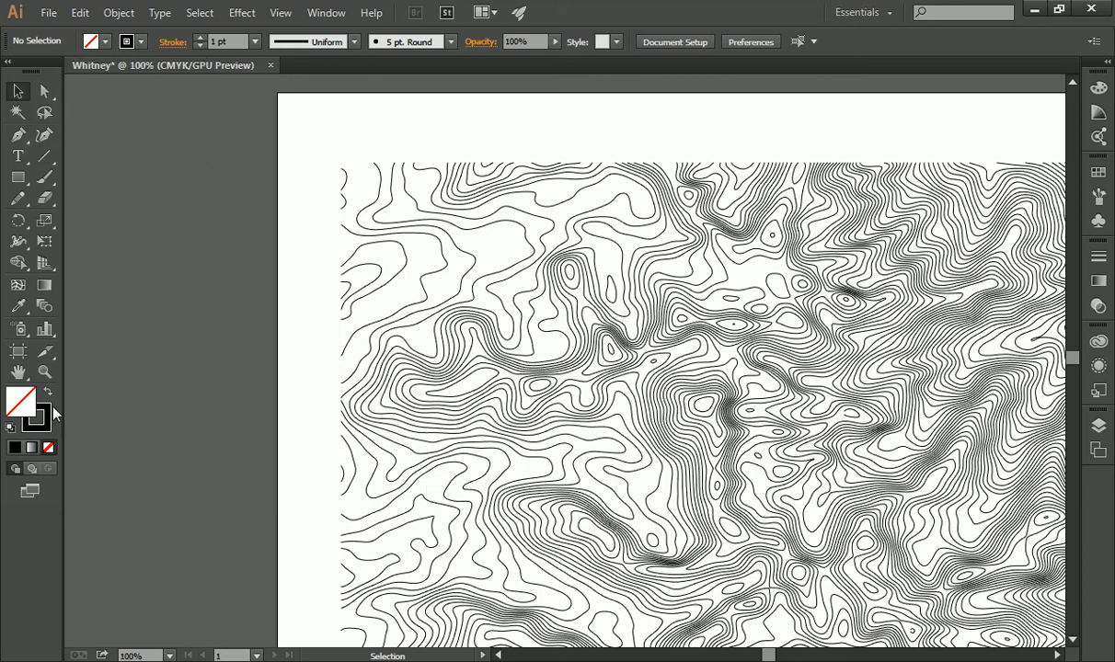
pyautogui.click(52, 371)
pyautogui.keyDown('alt'); pyautogui.click(770, 352); pyautogui.keyUp('alt')
pyautogui.scroll(-2, 688, 379)
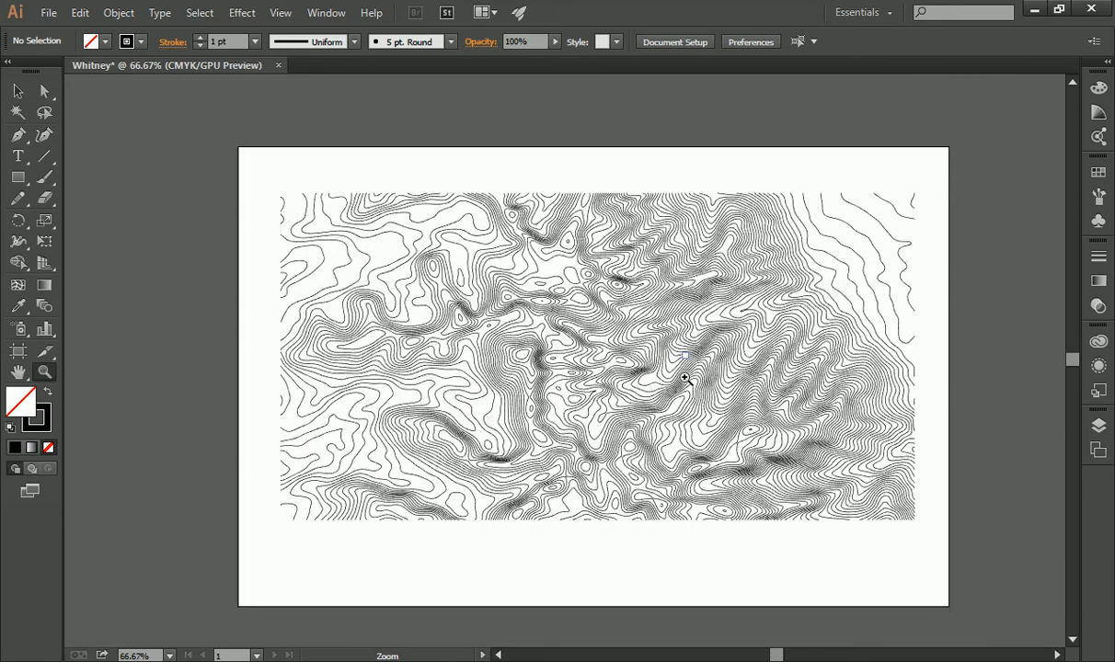
pyautogui.scroll(-1, 688, 364)
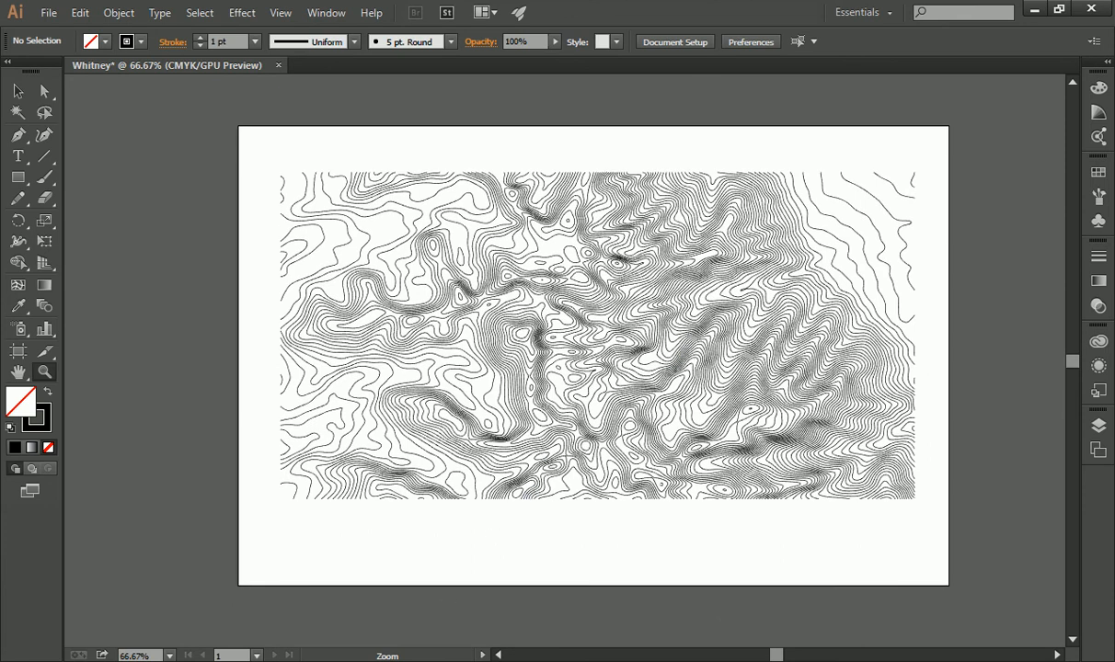
pyautogui.click(847, 658)
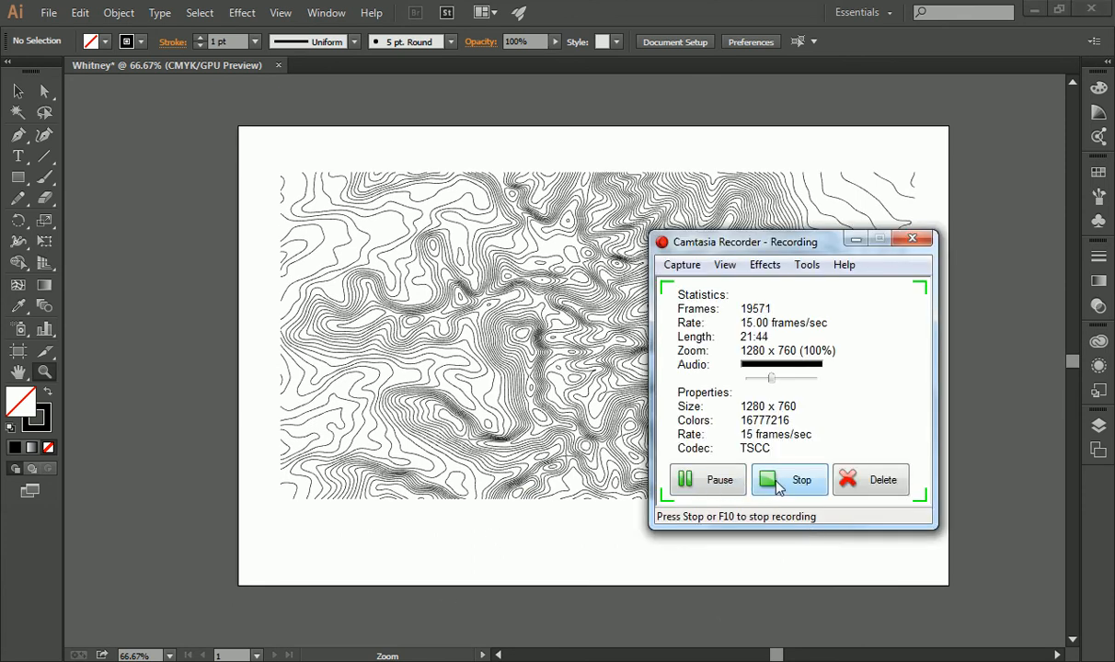